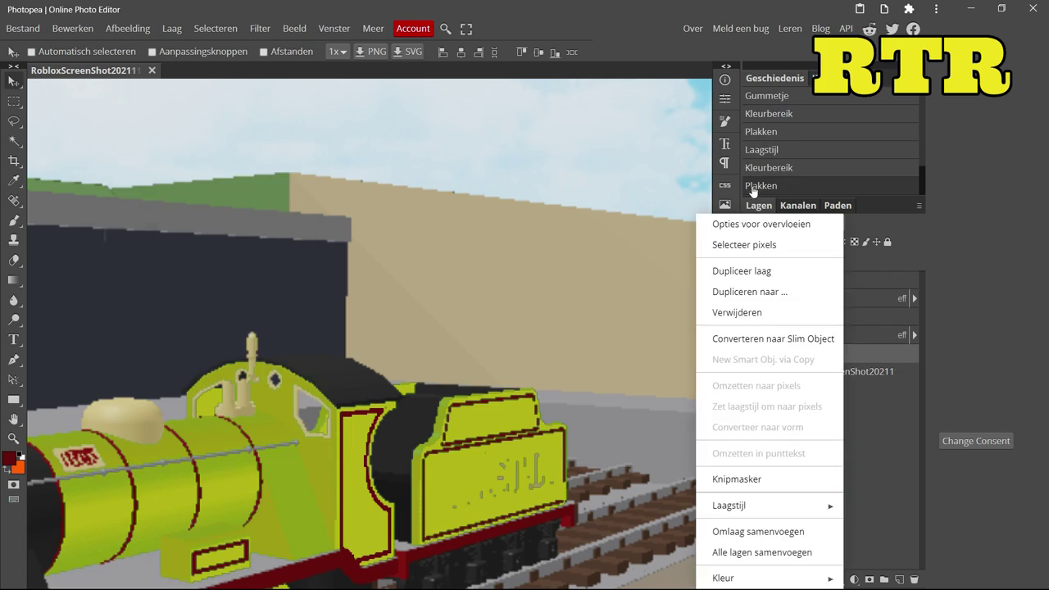
Step: Apply a colour overlay to the newly pasted layer through its layer style
left_click(420, 212)
left_click(355, 319)
left_click(492, 161)
Step: Create a new layer above the screenshot layer and touch up the dark red boiler bands with the Brush
scroll(443, 327, "down", 3)
scroll(443, 327, "up", 3)
key("b")
scroll(443, 327, "down", 4)
scroll(443, 327, "up", 5)
scroll(345, 293, "up", 3)
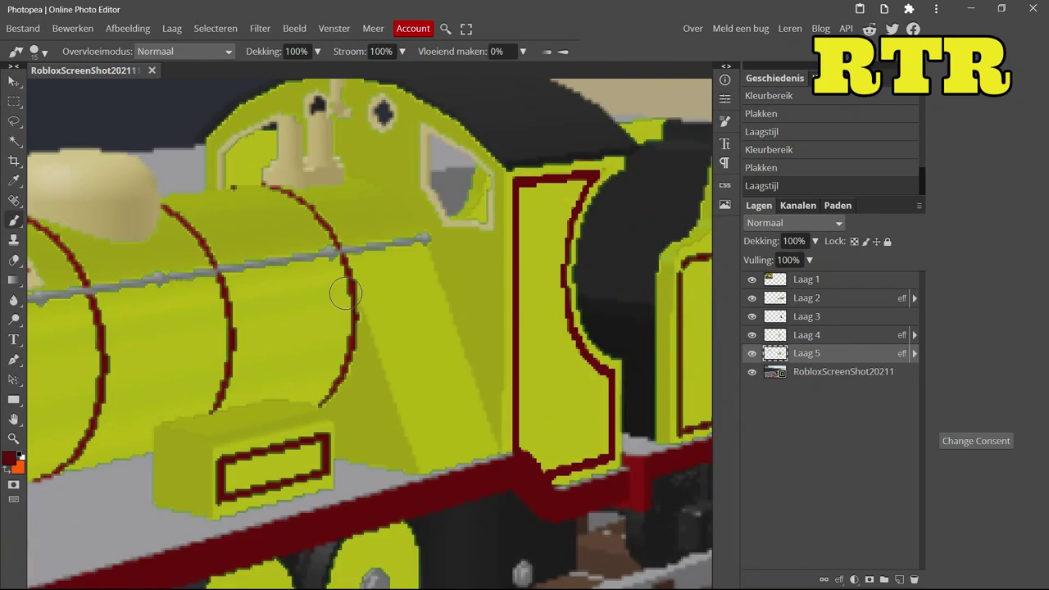
key("ctrl+z")
key("ctrl+shift+n")
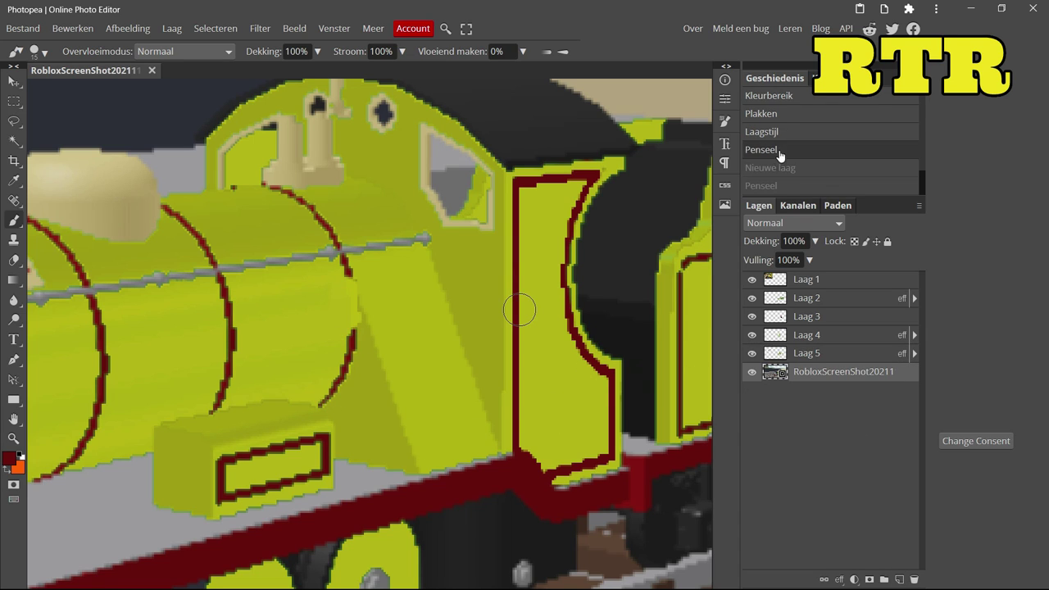
left_click_drag(330, 371, 322, 403)
scroll(257, 311, "up", 3)
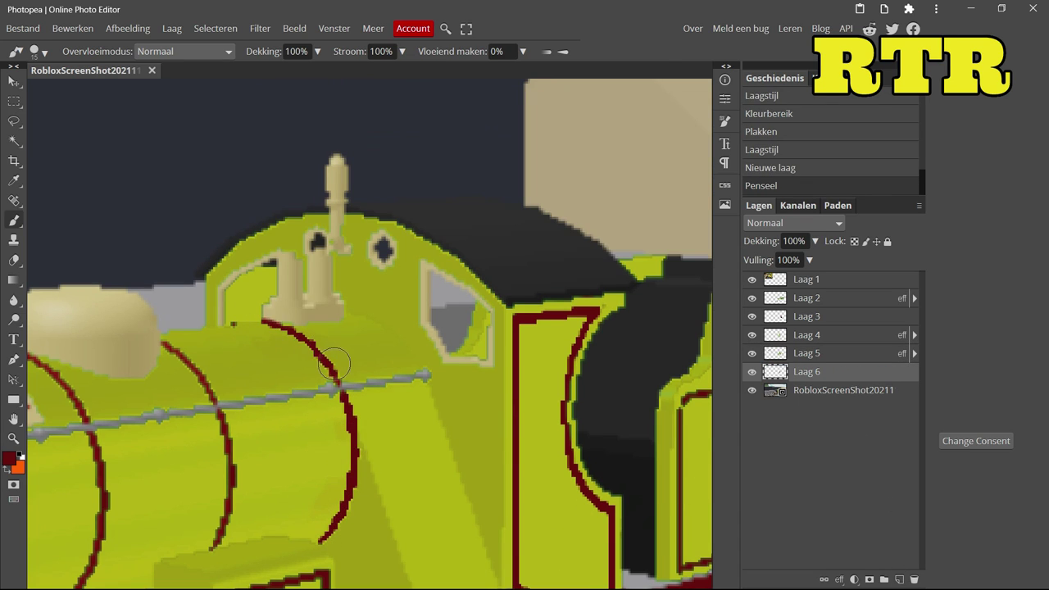
scroll(335, 363, "down", 3)
left_click_drag(255, 393, 250, 449)
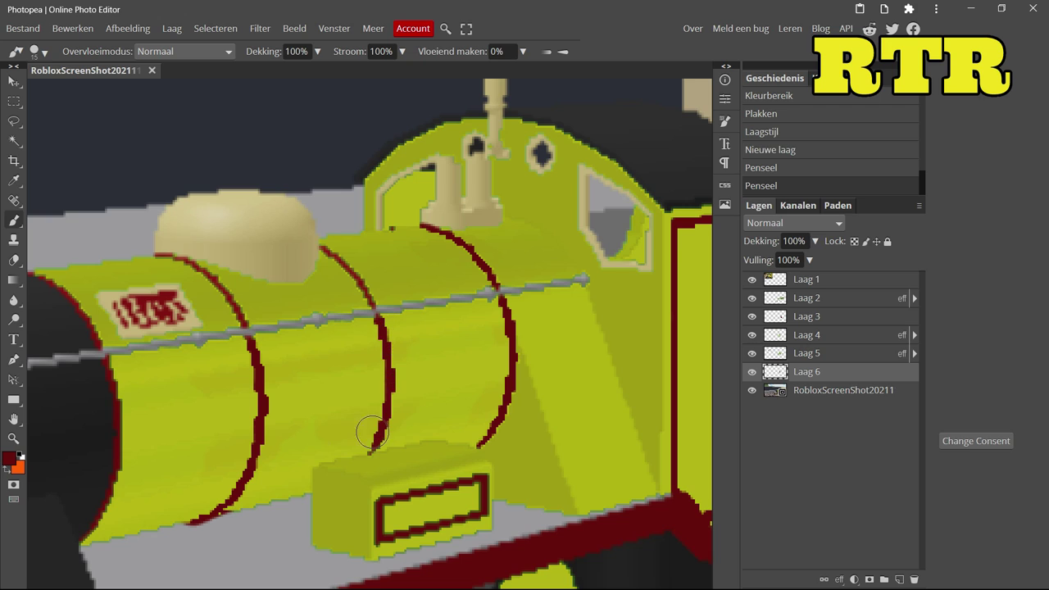
Step: Paint a dark red band along the boiler's front edge where it meets the black smokebox
left_click(13, 260)
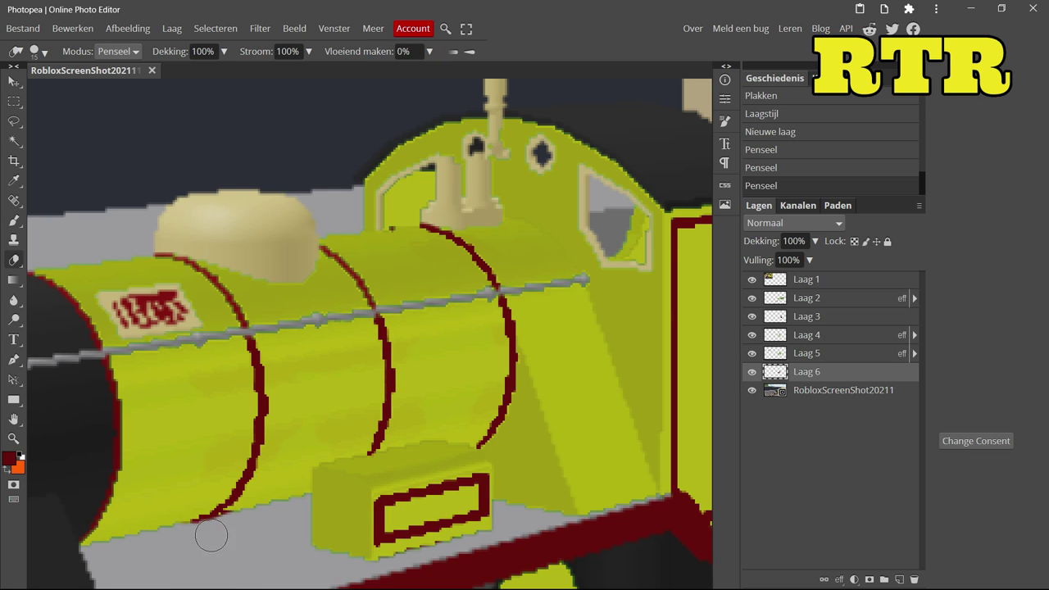
left_click(13, 220)
left_click_drag(115, 467, 100, 549)
left_click_drag(113, 377, 49, 278)
scroll(82, 312, "down", 5)
scroll(404, 344, "up", 8)
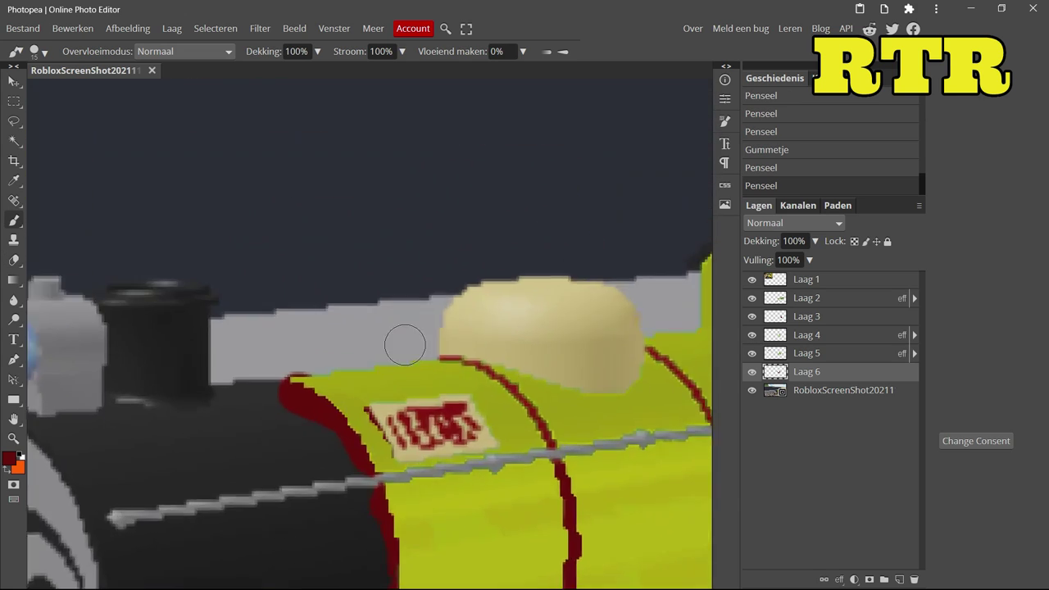
Step: Erase the excess dark red paint along the smokebox side of the front boiler band
key("e")
scroll(209, 293, "down", 5)
left_click(330, 231)
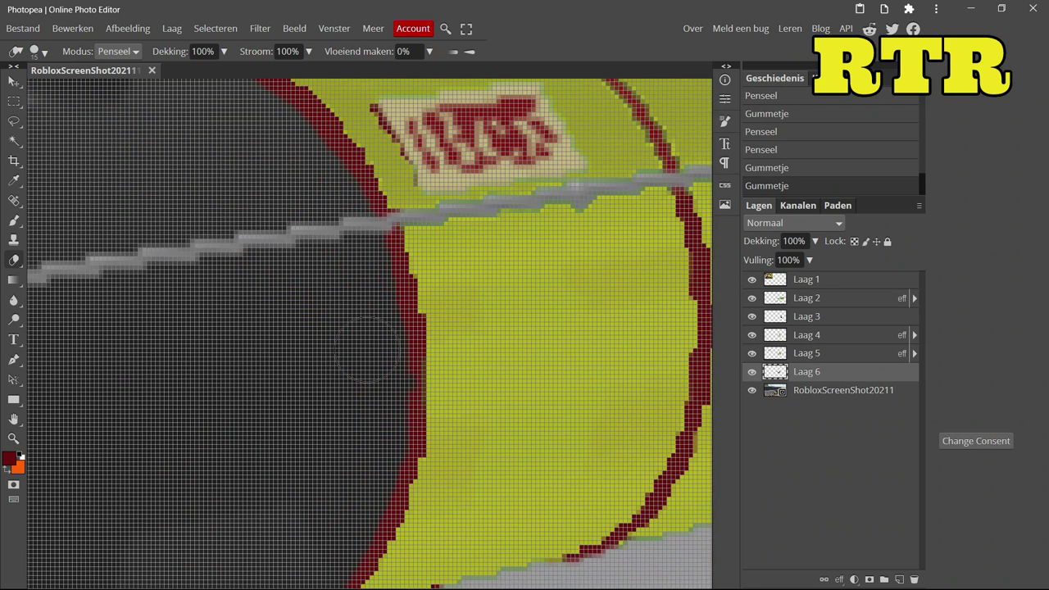
scroll(369, 348, "down", 3)
left_click(361, 360)
scroll(281, 188, "up", 2)
Step: Paint over the boiler nameplate in olive #9b9d0d on a new layer and move that layer above Laag 2
key("b")
left_click(9, 458)
left_click(682, 414)
key("Return")
key("ctrl+shift+n")
mouse_move(287, 230)
left_mouse_down()
mouse_move(234, 234)
mouse_move(311, 246)
left_mouse_up()
scroll(312, 245, "down", 2)
left_click_drag(806, 372, 806, 295)
scroll(516, 315, "down", 1)
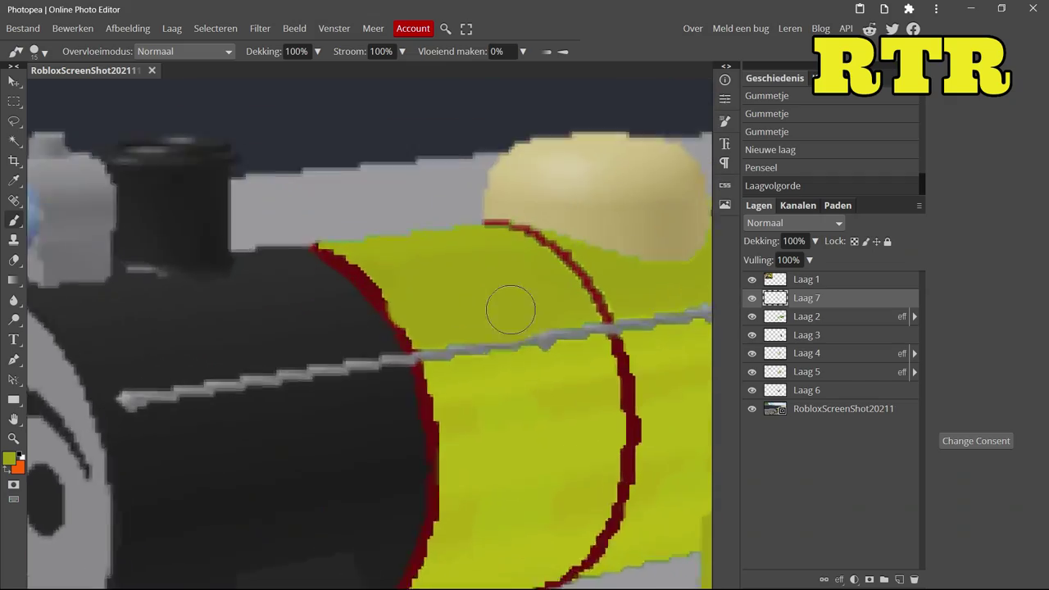
Step: Erase the excess olive paint around the covered nameplate
key("e")
scroll(517, 315, "up", 2)
left_click(516, 316)
scroll(516, 315, "down", 4)
scroll(369, 312, "up", 3)
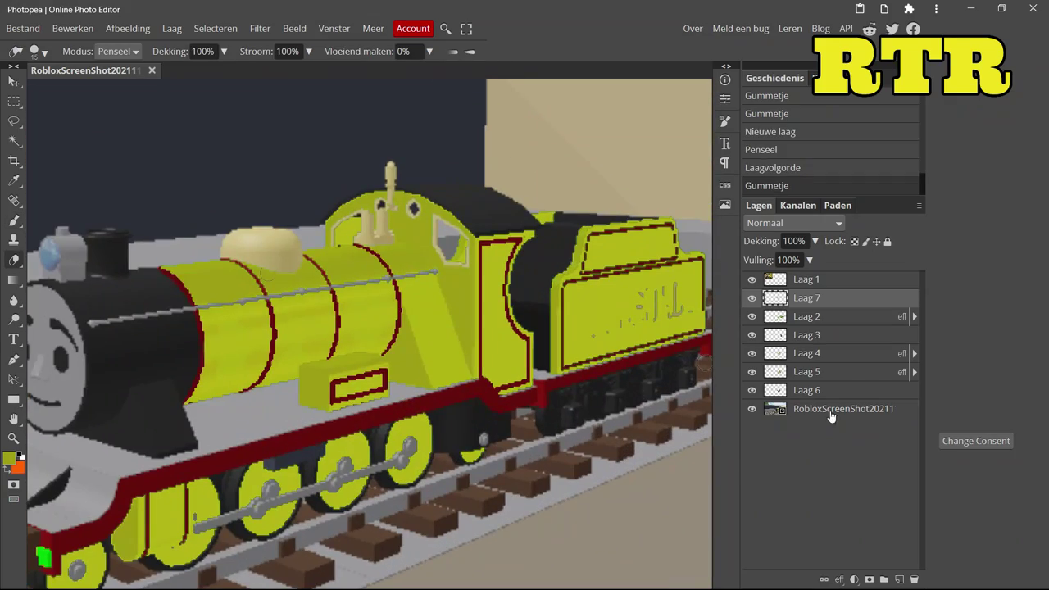
Step: Select the grey running board on the screenshot layer with the Magic Wand and copy it to a new layer
left_click(831, 416)
key("w")
left_click(369, 328)
scroll(368, 327, "down", 3)
key("ctrl+c")
key("ctrl+v")
Step: Apply a dark grey colour overlay to the copied running board layer
double_click(831, 409)
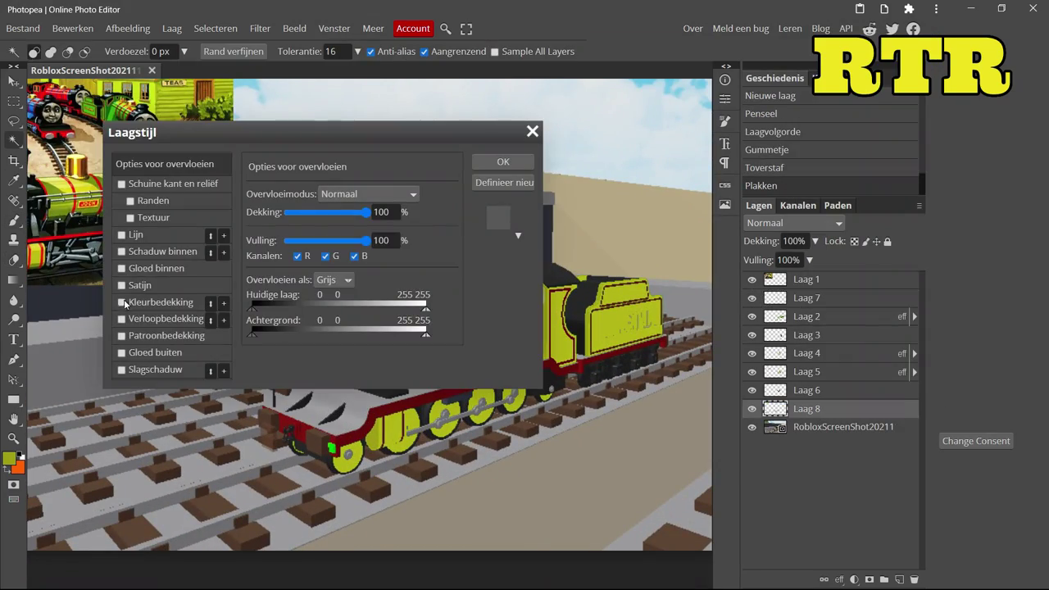
left_click(123, 302)
scroll(369, 327, "up", 3)
left_click(358, 317)
left_click(503, 161)
scroll(582, 181, "up", 2)
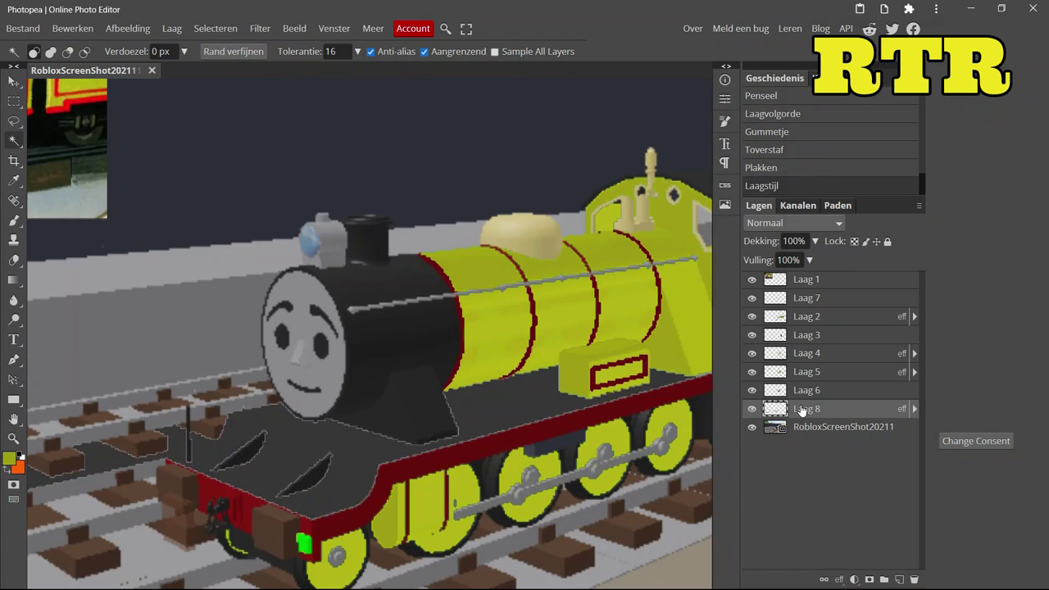
Step: Add a stroke effect with a chosen colour to the running board layer, Laag 8
double_click(802, 409)
left_click(123, 235)
left_click(262, 285)
left_click(358, 319)
left_click(503, 162)
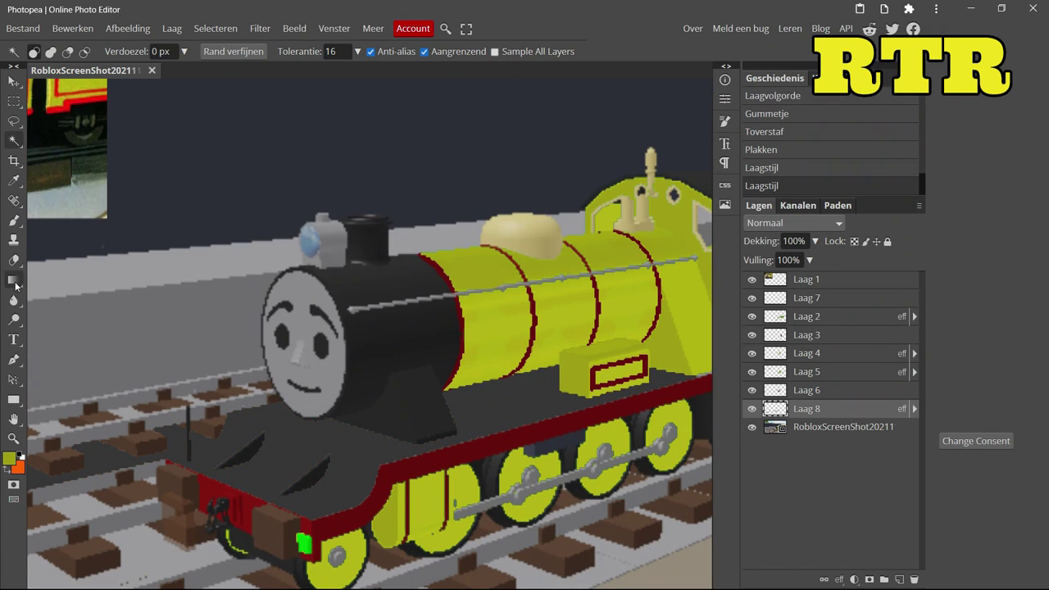
Step: Erase the spilled dark overlay from the tracks in front of and beside the engine on Laag 8
key("e")
scroll(369, 327, "down", 3)
left_click(74, 484)
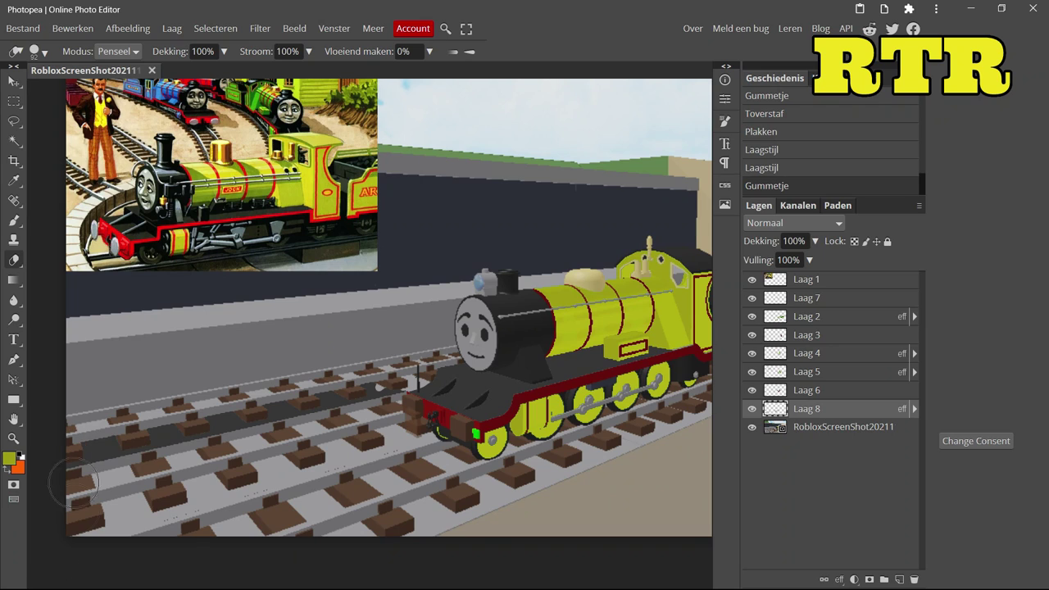
left_click_drag(219, 422, 386, 392)
scroll(429, 415, "down", 5)
scroll(429, 415, "up", 10)
Step: Create a new layer above Laag 8 and set the brush colour to a dark grey sampled from the engine
key("b")
left_click(9, 457)
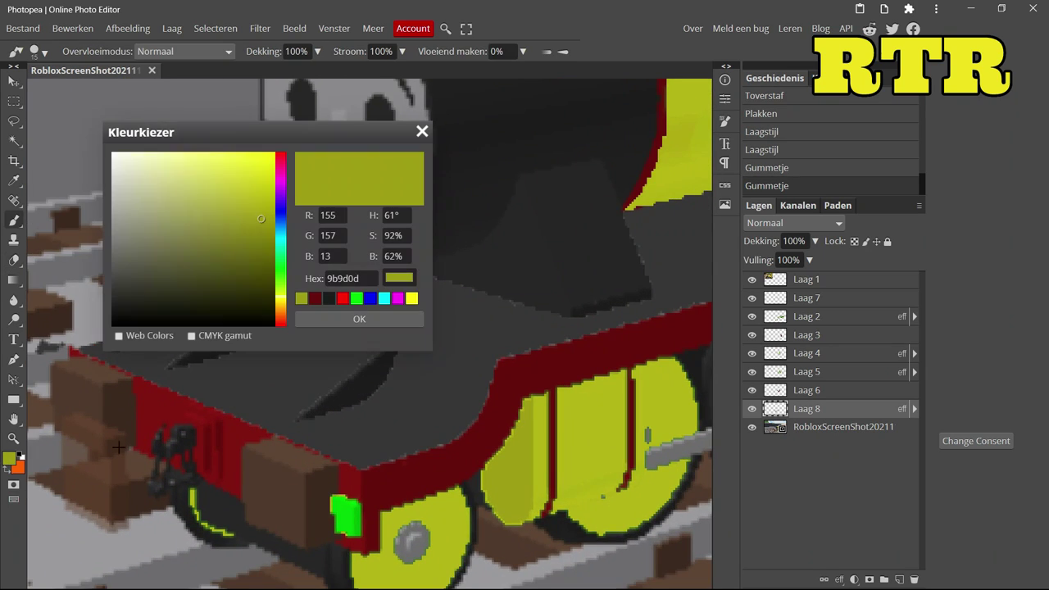
left_click(359, 319)
left_click(899, 580)
left_click(9, 457)
left_click(359, 319)
scroll(393, 246, "down", 5)
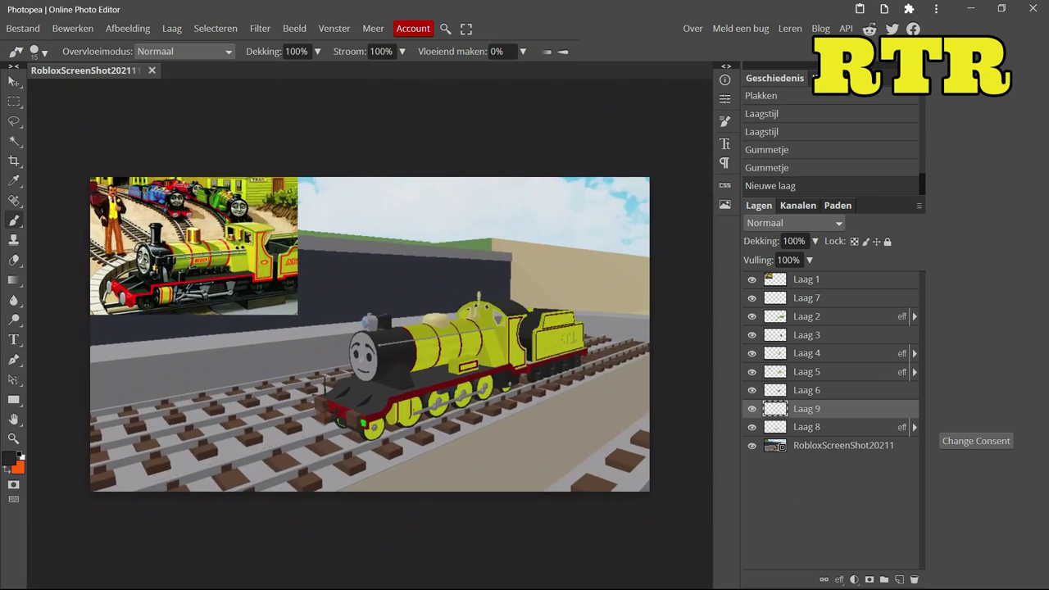
Step: Set the colour overlay and stroke of Laag 8 to the dark grey #1f1f1f
scroll(394, 246, "up", 5)
scroll(394, 246, "down", 5)
scroll(377, 369, "up", 5)
right_click(806, 427)
left_click(867, 344)
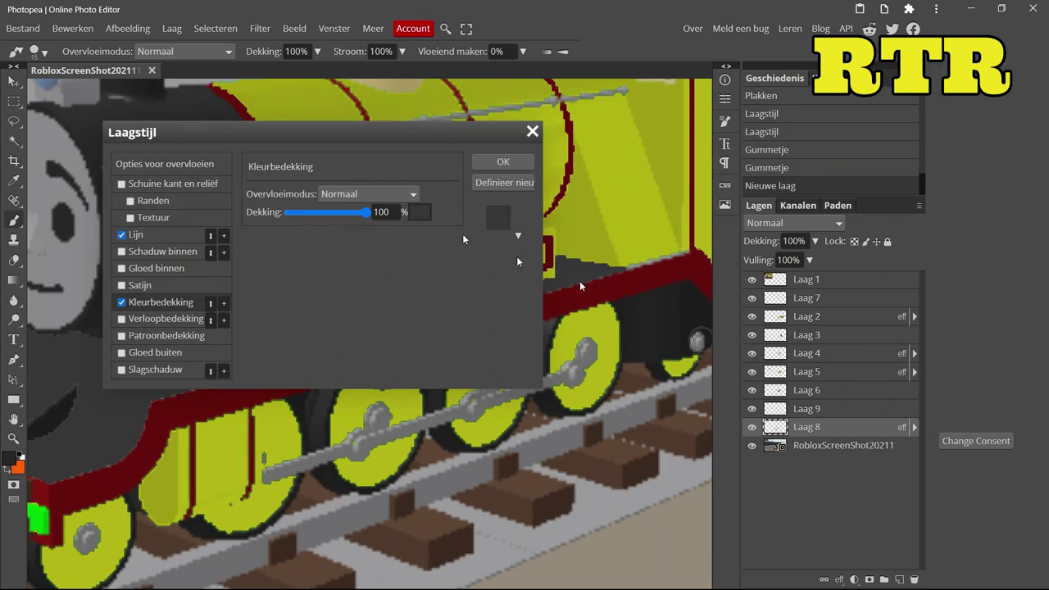
left_click(498, 215)
left_click(372, 323)
left_click(258, 282)
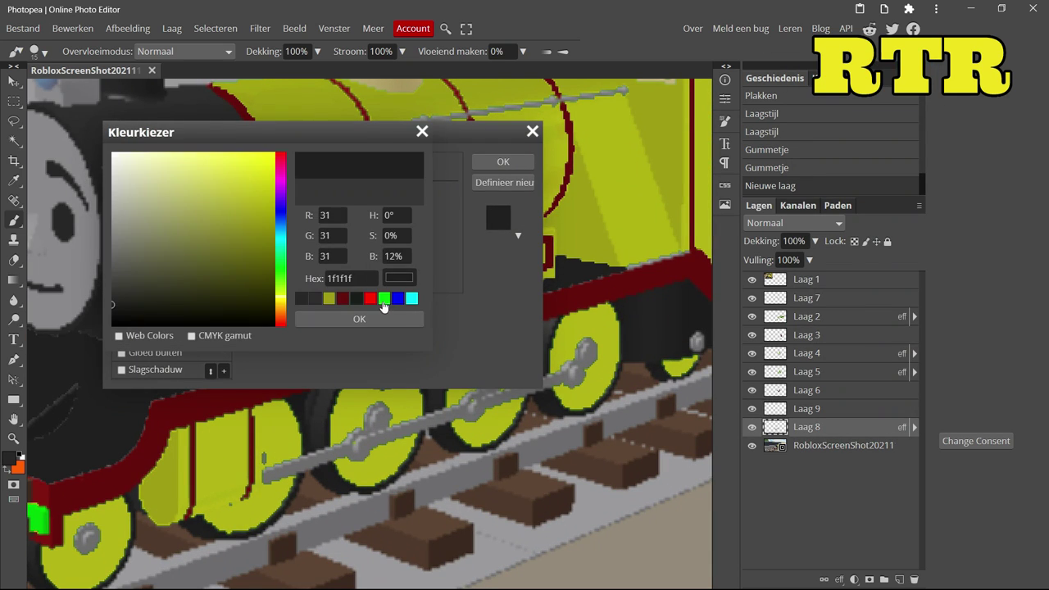
left_click(358, 321)
left_click(503, 162)
scroll(393, 246, "down", 5)
scroll(416, 288, "up", 5)
left_click(803, 416)
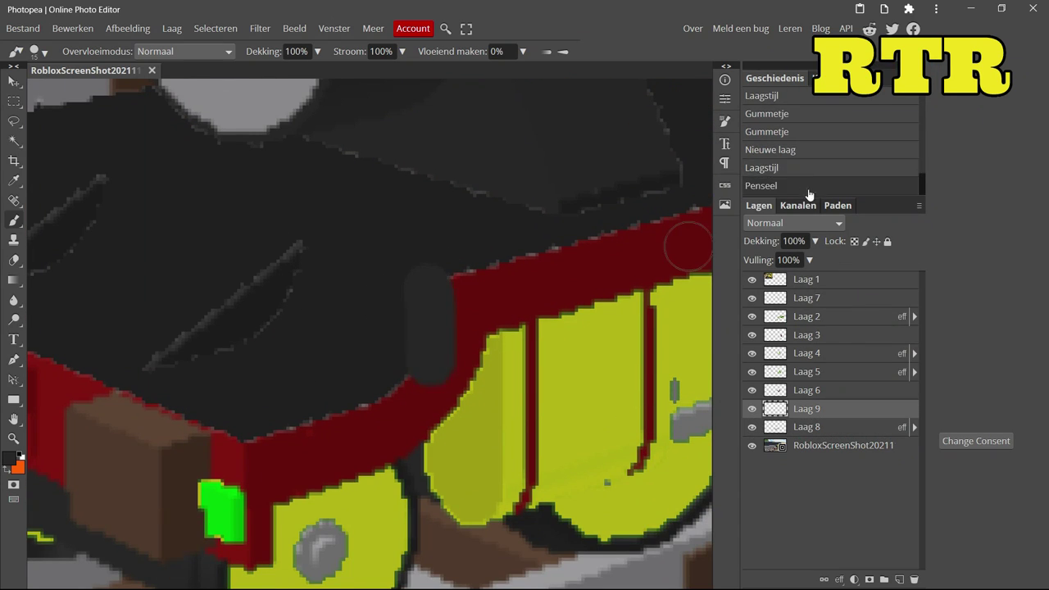
scroll(557, 394, "up", 3)
right_click(791, 408)
left_click(853, 36)
left_click(121, 302)
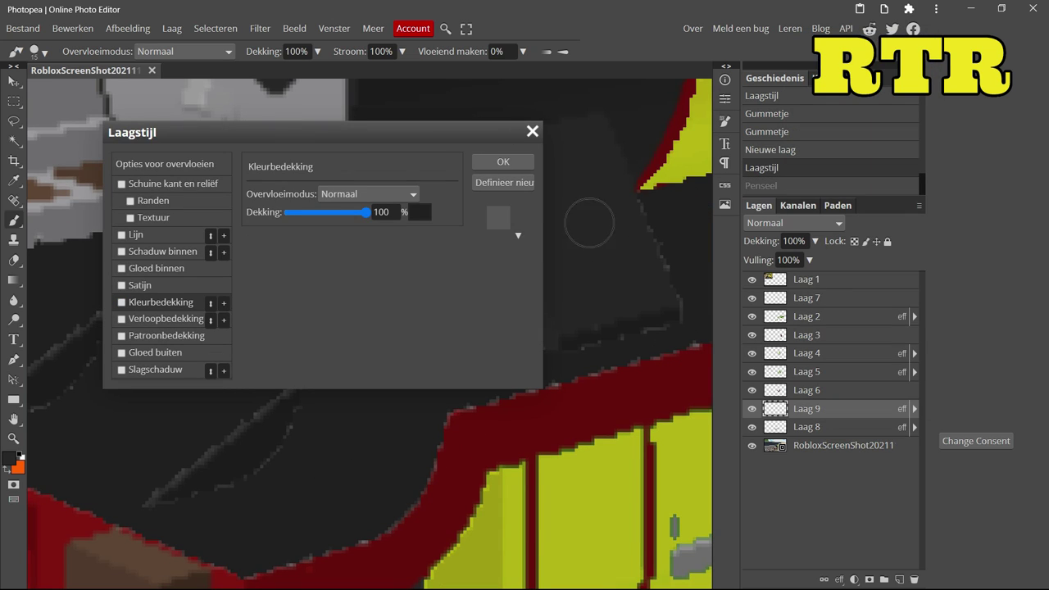
key("Escape")
Step: Change the colour overlay of Laag 8 to a lighter dark grey sampled from the image
right_click(791, 427)
left_click(852, 55)
left_click(155, 302)
left_click(418, 212)
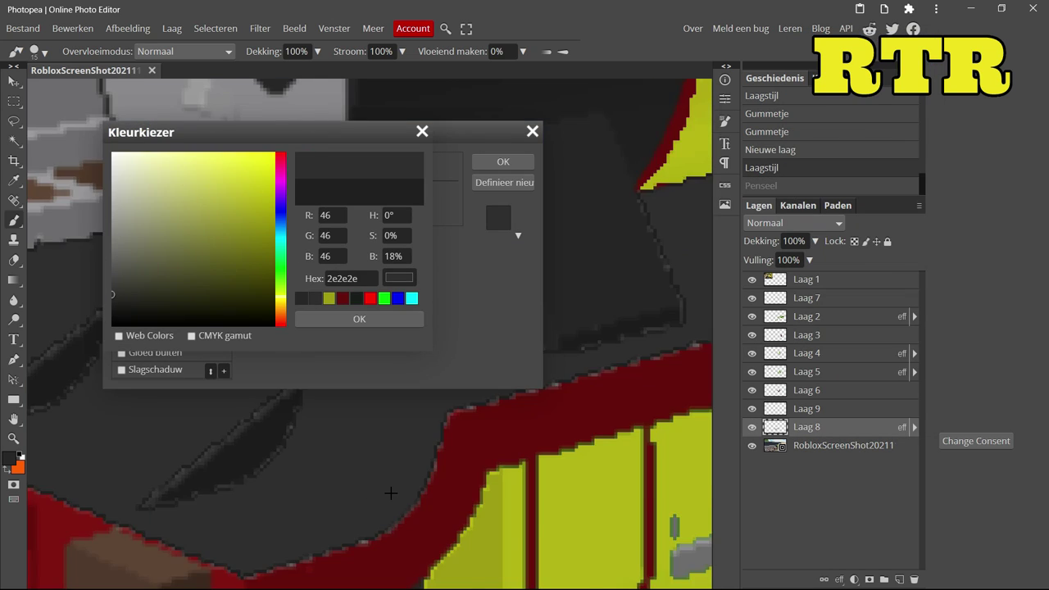
left_click(390, 493)
left_click(358, 319)
left_click(140, 234)
left_click(503, 160)
Step: On Laag 9, outline a raised step across the front running board with a 3 px, 100% hardness brush in #202020
scroll(646, 396, "down", 2)
key("ctrl+z")
key("alt+bracketright")
left_click_drag(235, 350, 264, 366)
left_click(10, 457)
left_click(358, 320)
key("bracketleft")
key("bracketleft")
key("bracketleft")
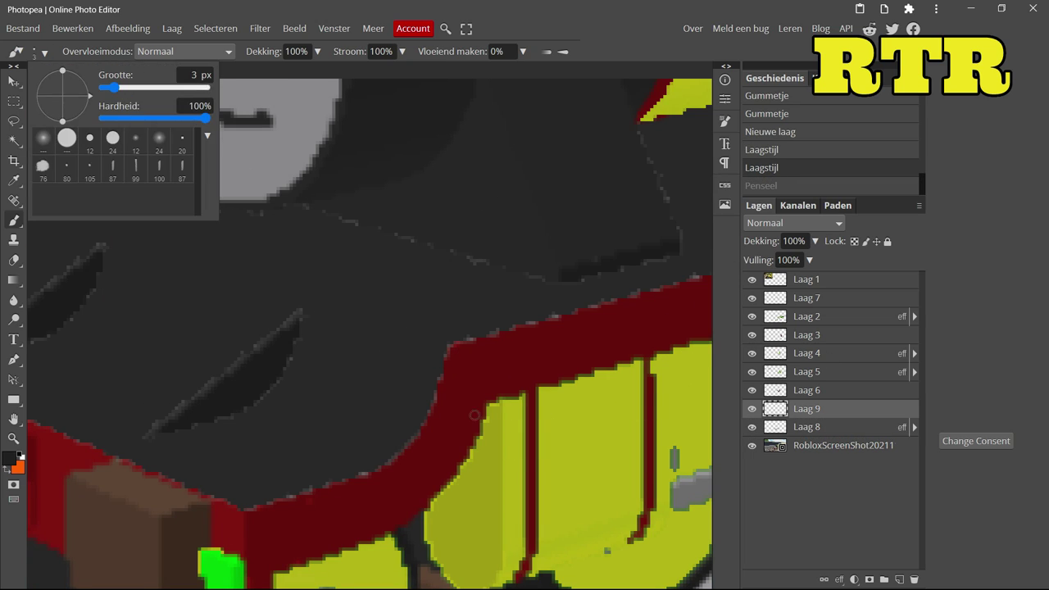
scroll(478, 420, "down", 5)
scroll(211, 339, "up", 5)
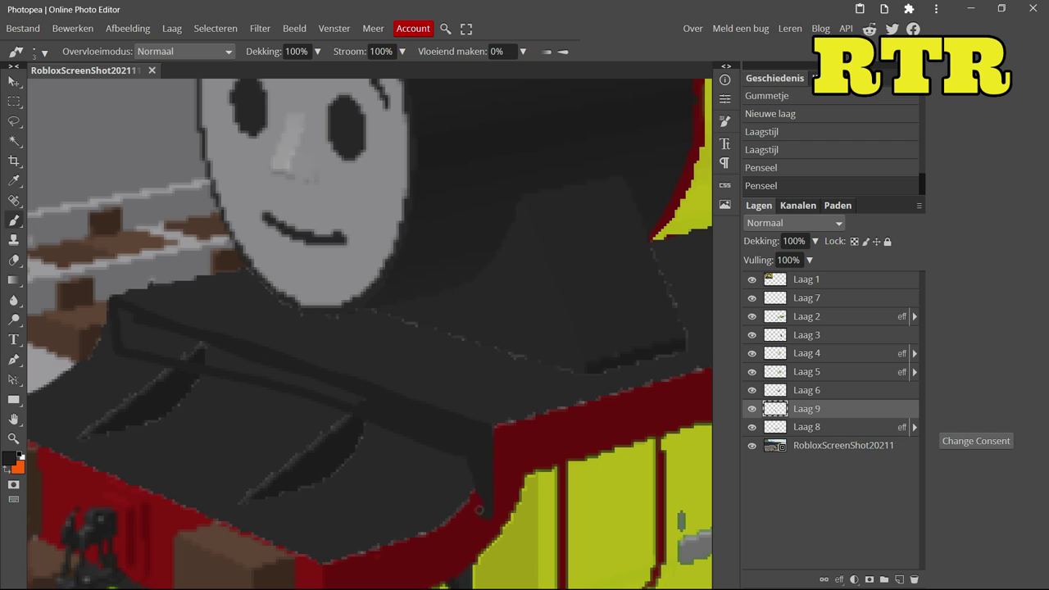
Step: Enlarge the brush to 6 px and fill in the outlined step on the running board
key("bracketright")
key("bracketright")
key("bracketright")
mouse_move(123, 310)
left_mouse_down()
mouse_move(121, 355)
mouse_move(331, 425)
mouse_move(470, 496)
left_mouse_up()
left_click(41, 47)
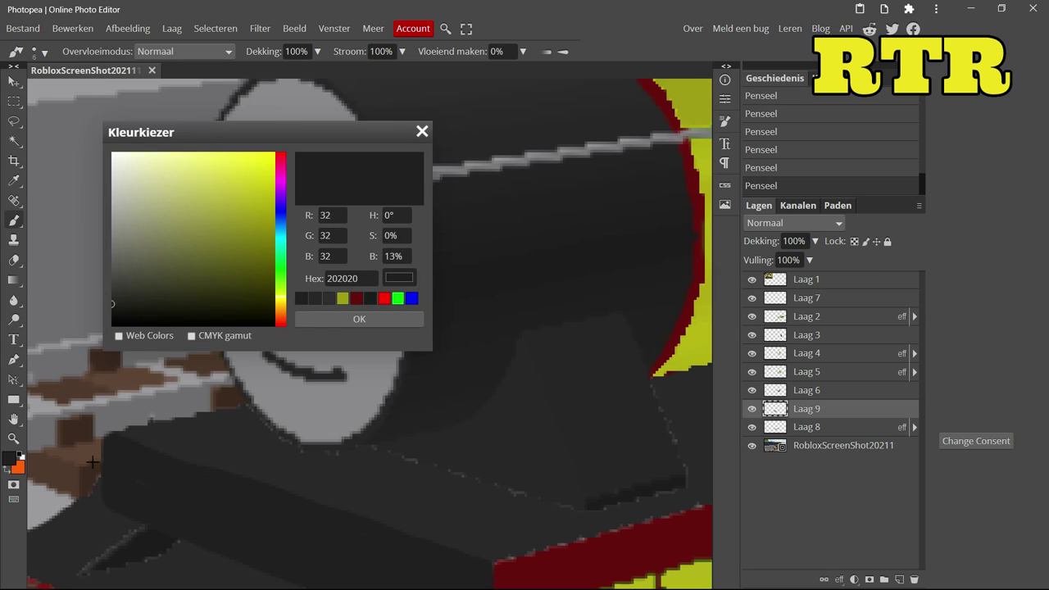
Step: On a new layer, repaint the sleeper in brown and the ground in grey #9b9a9d beside the front running board
left_click(188, 281)
left_click(333, 316)
key("ctrl+shift+n")
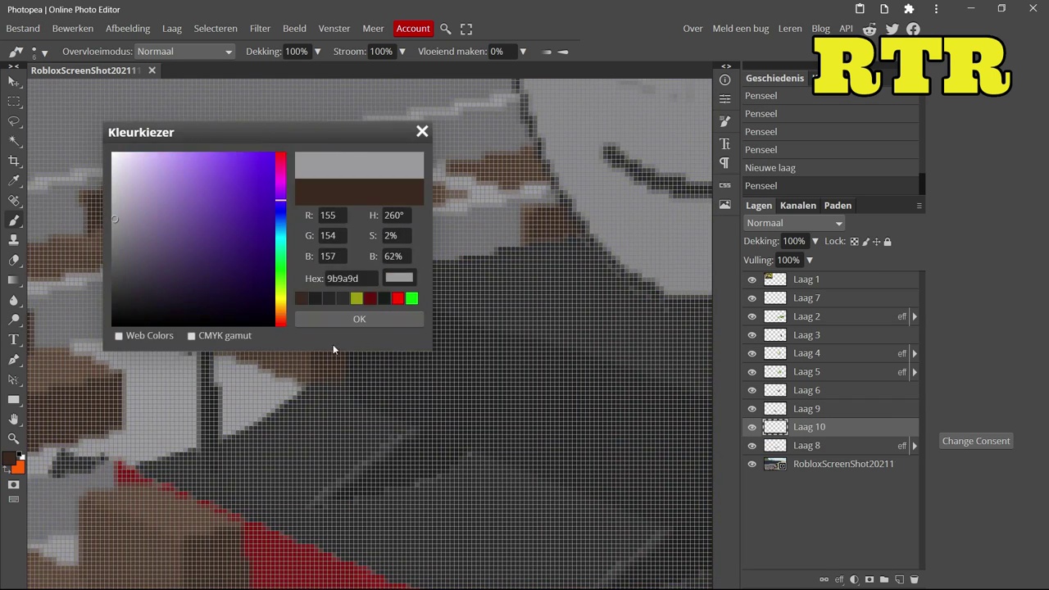
left_click(332, 321)
left_click_drag(311, 406, 232, 421)
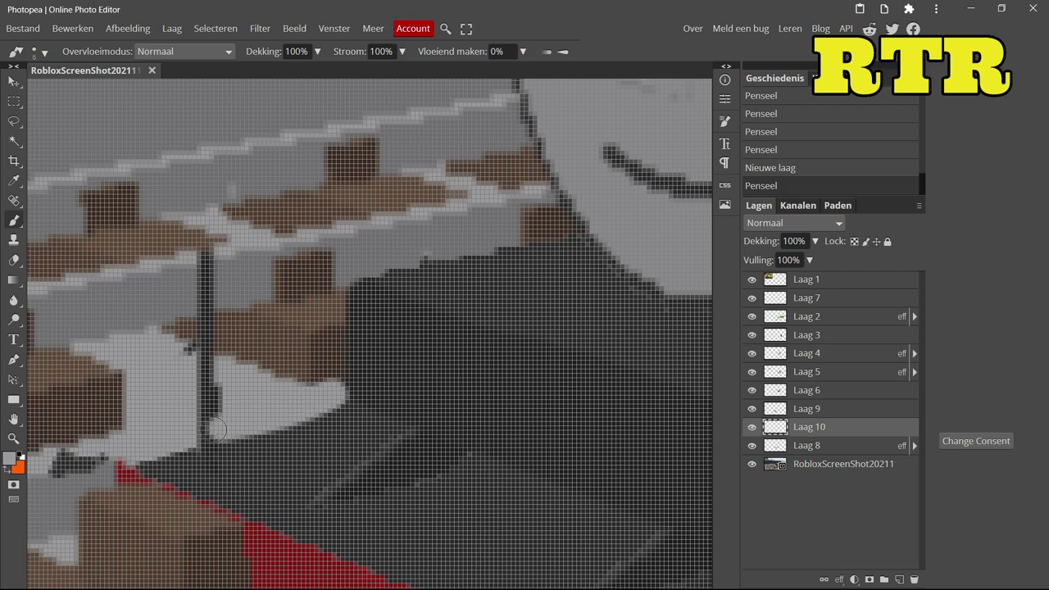
Step: Erase stray paint from the sleeper area and add another grey touch-up stroke on Laag 10
key("e")
left_click_drag(249, 324, 278, 344)
key("b")
left_click_drag(530, 429, 647, 379)
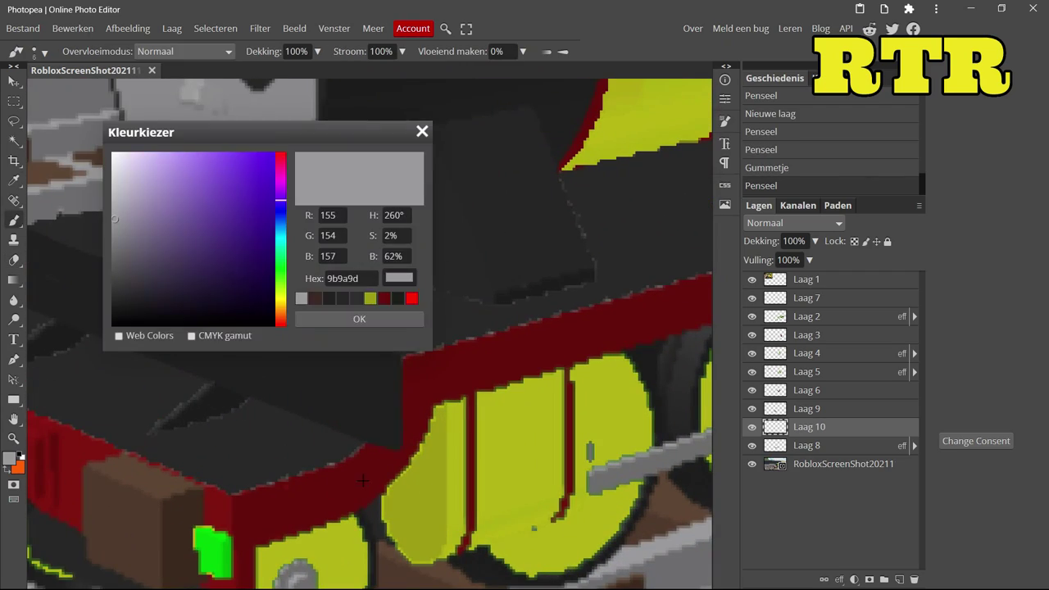
Step: Set the brush colour to the frame's dark red and create a new layer above Laag 2
left_click(356, 318)
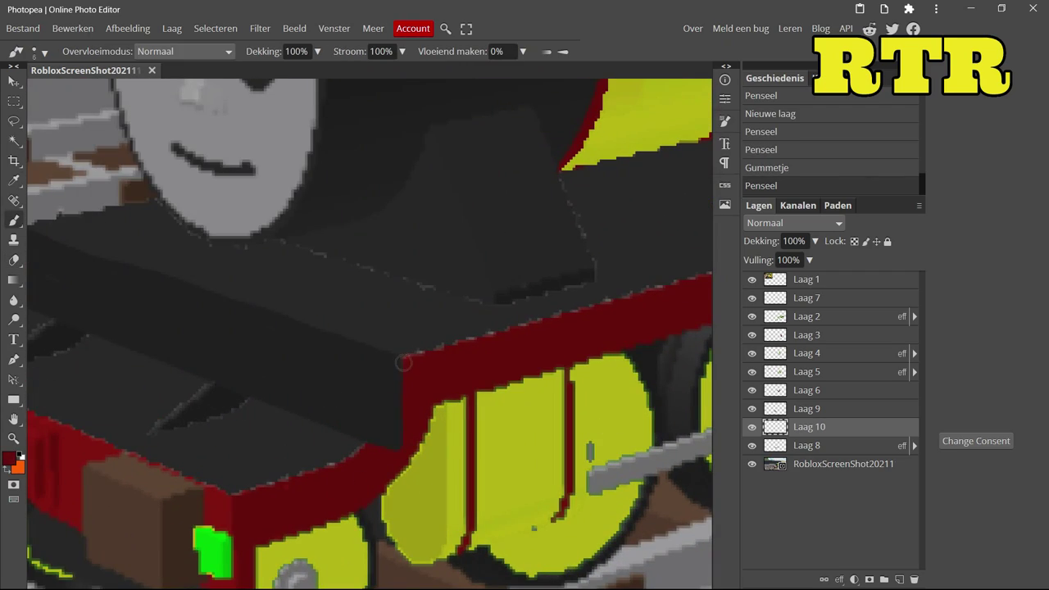
left_click(811, 316)
key("ctrl+shift+n")
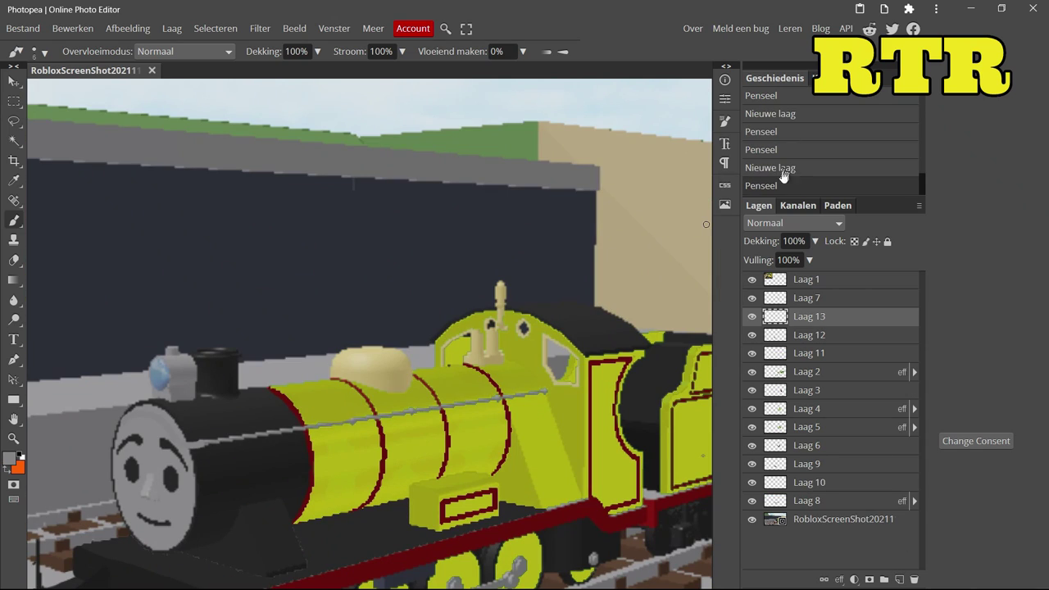
Step: Paint over the handrail along the boiler in grey on Laag 13
left_click(199, 441)
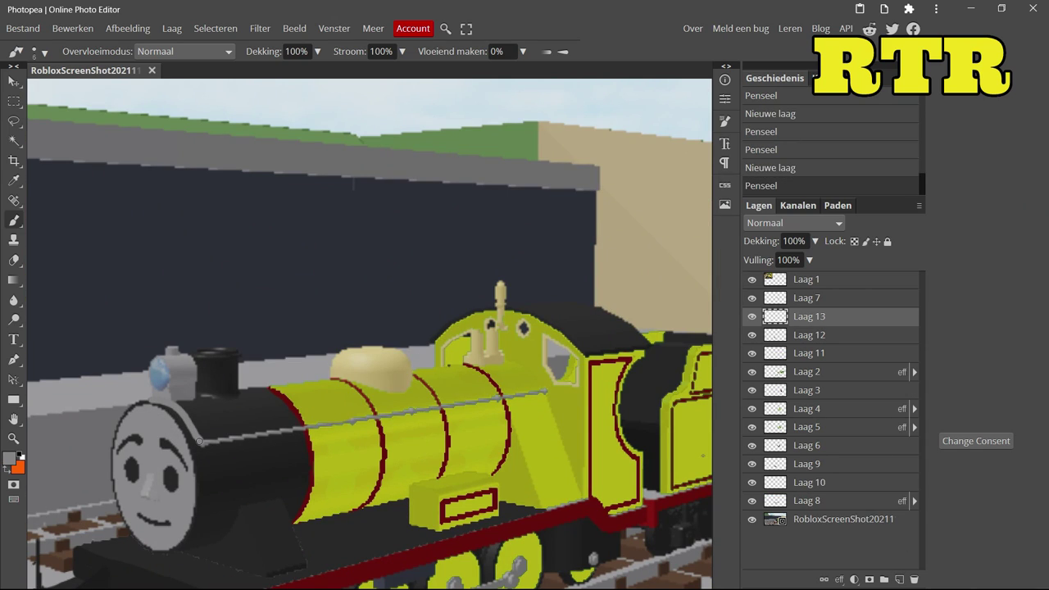
left_click_drag(271, 430, 382, 419)
key("ctrl+z")
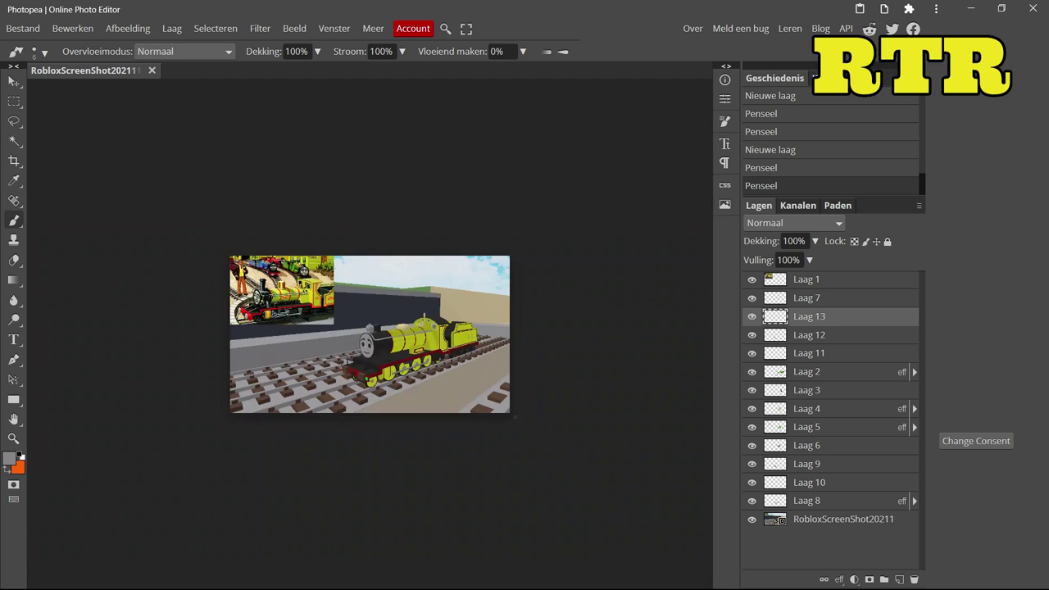
Step: Paint a thick dark grey outline around the engine's face on Laag 14
scroll(344, 332, "up", 5)
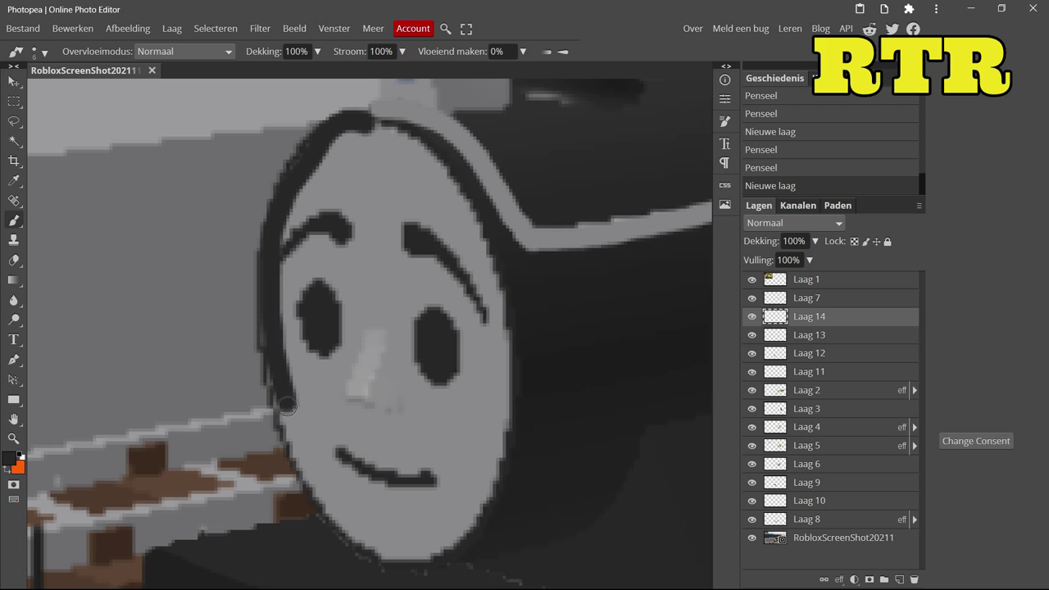
mouse_move(287, 405)
left_mouse_down()
mouse_move(444, 542)
mouse_move(501, 359)
mouse_move(396, 120)
left_mouse_up()
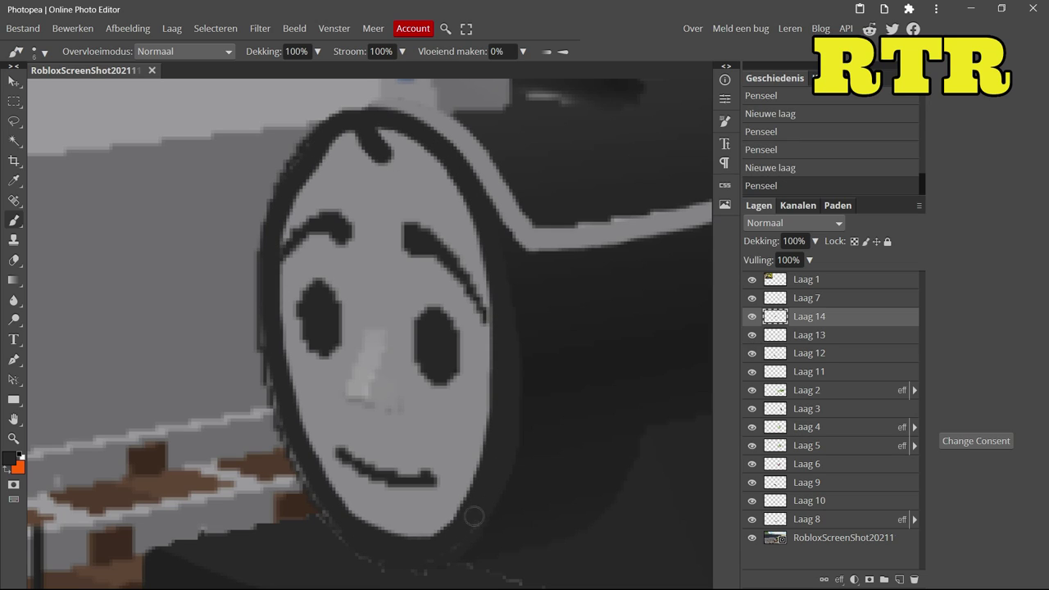
left_click_drag(288, 191, 311, 125)
Step: Erase the excess dark paint inside the face outline with a 14 px eraser
key("e")
left_click(37, 51)
left_click(370, 153)
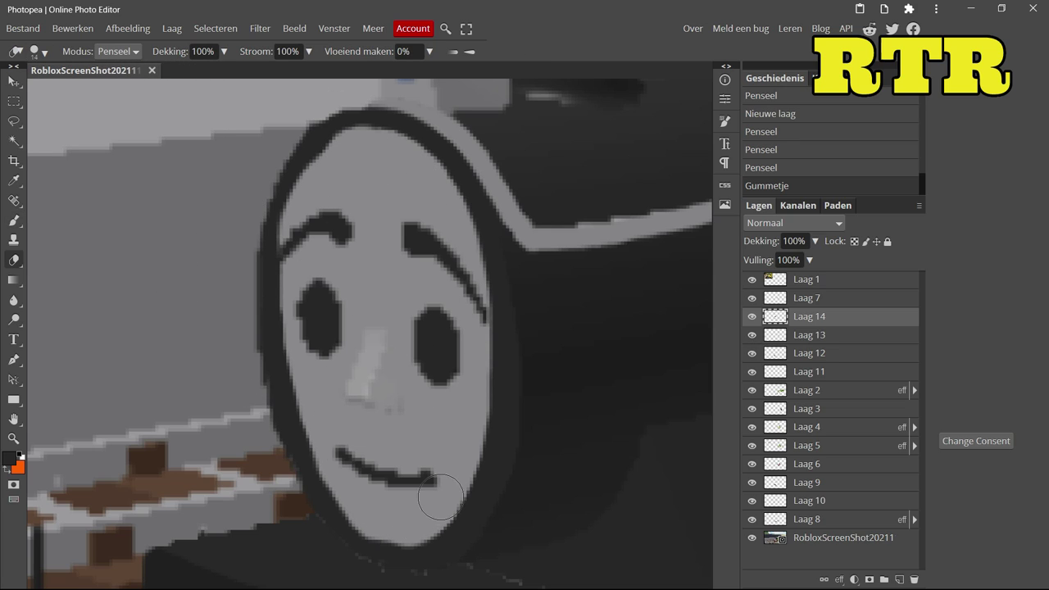
Step: Touch up the dark outline around the face's edge with the 6 px brush
key("b")
left_click_drag(297, 148, 271, 245)
scroll(431, 483, "down", 1)
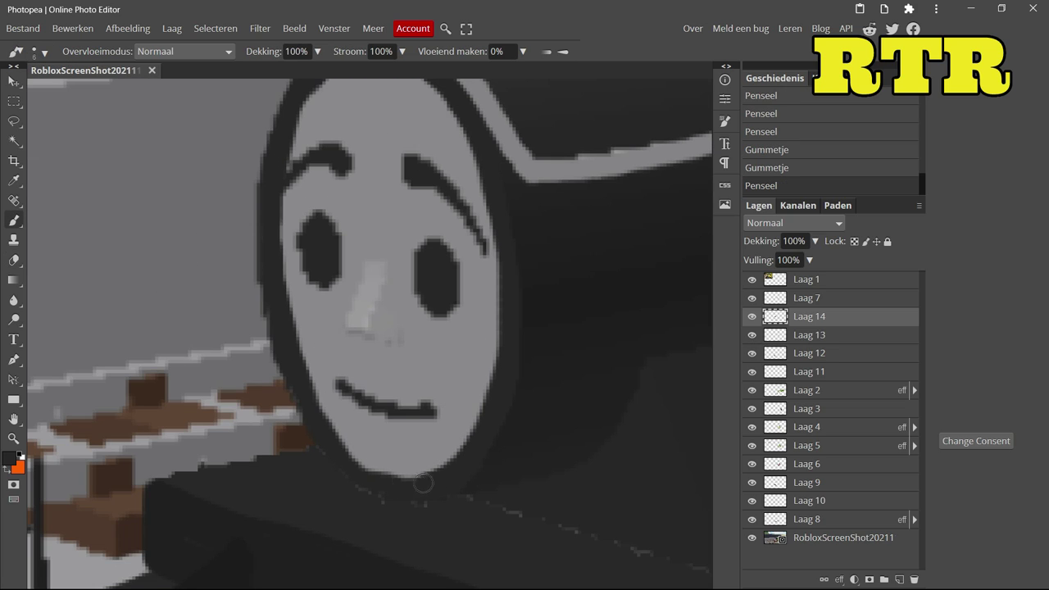
scroll(292, 363, "up", 2)
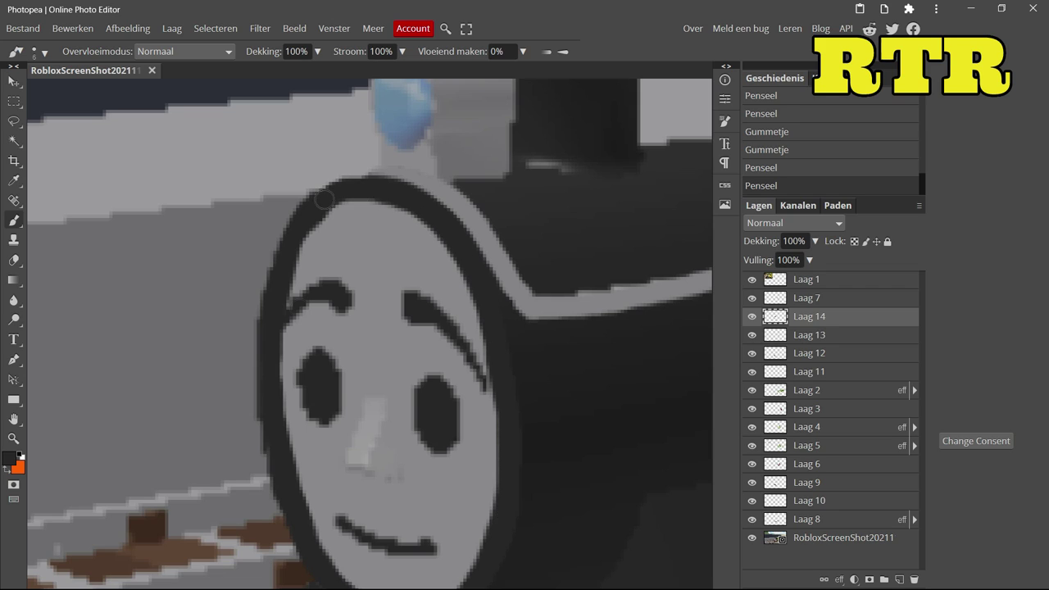
Step: Paint over the eyebrows, eyes, nose and mouth in the face's grey on a new layer below Laag 14
left_click(10, 457)
left_click(368, 339)
key("ctrl+shift+n")
left_click_drag(363, 270, 434, 301)
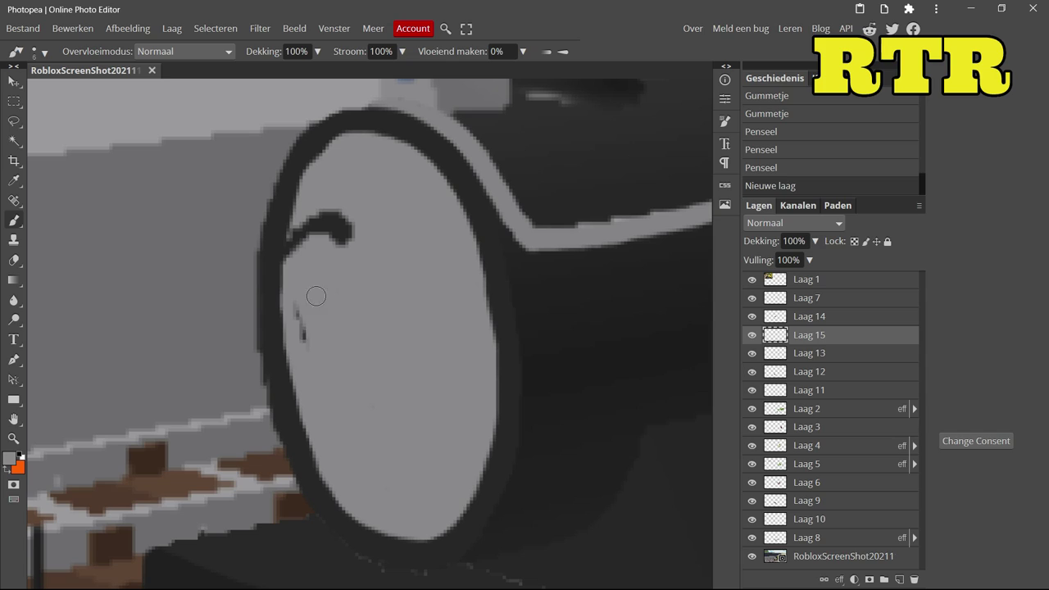
scroll(369, 213, "down", 3)
scroll(368, 213, "up", 3)
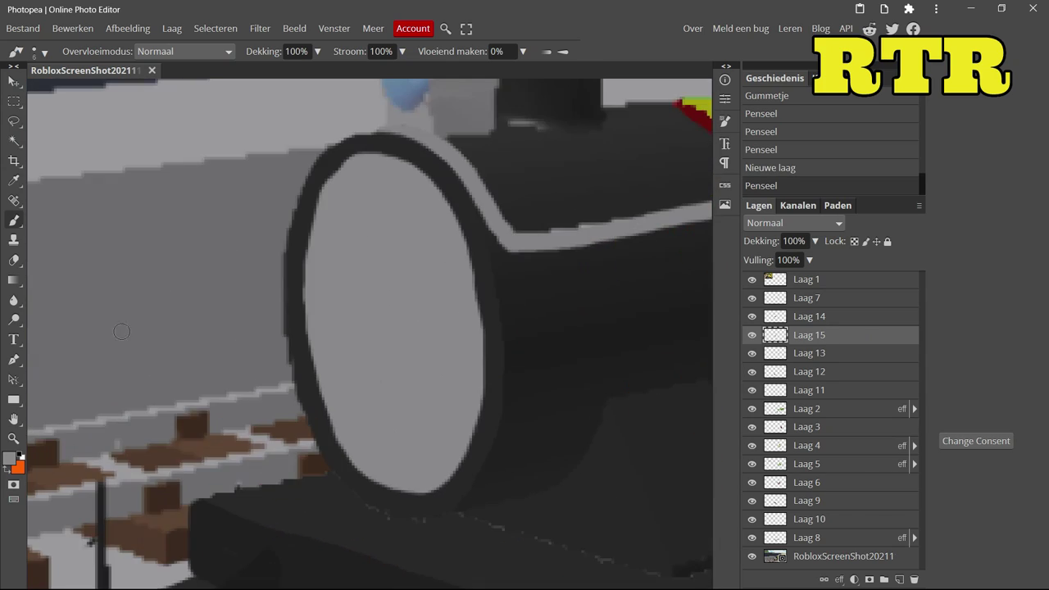
Step: Set the brush to dark grey 1c1c1d at 2 px and add a new layer above Laag 7
scroll(368, 213, "down", 3)
left_click(10, 457)
scroll(190, 435, "up", 3)
left_click(112, 306)
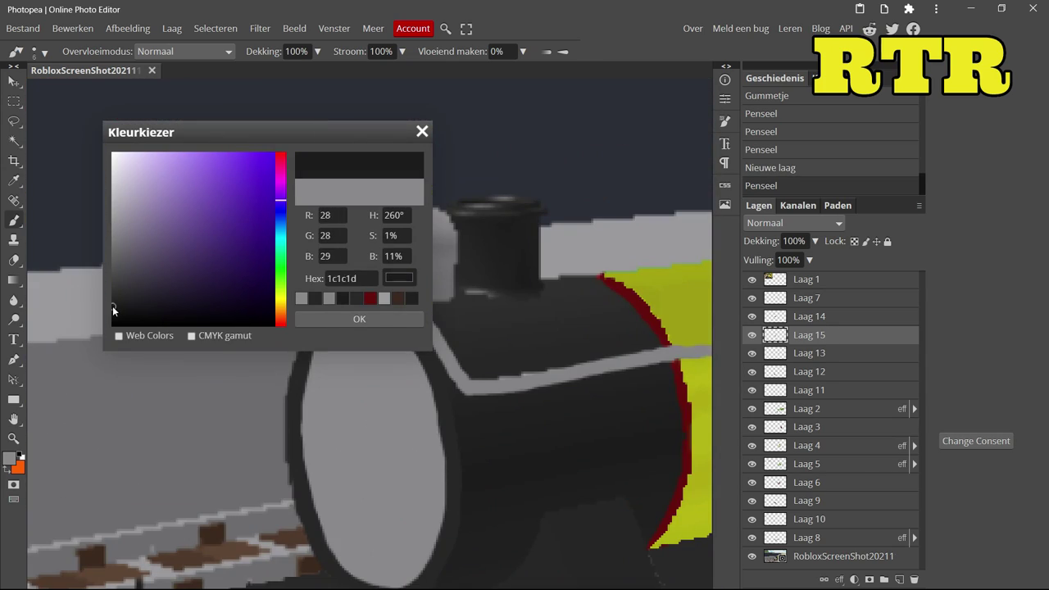
left_click(359, 319)
left_click(36, 51)
left_click_drag(121, 87, 110, 87)
scroll(356, 351, "up", 2)
key("ctrl+shift+n")
Step: Try out dark nose strokes in the middle of the blank face
key("ctrl+z")
left_click_drag(359, 360, 337, 458)
scroll(353, 352, "down", 3)
scroll(352, 352, "up", 3)
left_click(891, 172)
mouse_move(265, 305)
left_mouse_down()
mouse_move(249, 414)
mouse_move(246, 406)
left_mouse_up()
key("ctrl+z")
scroll(353, 353, "down", 3)
scroll(374, 285, "up", 3)
key("ctrl+z")
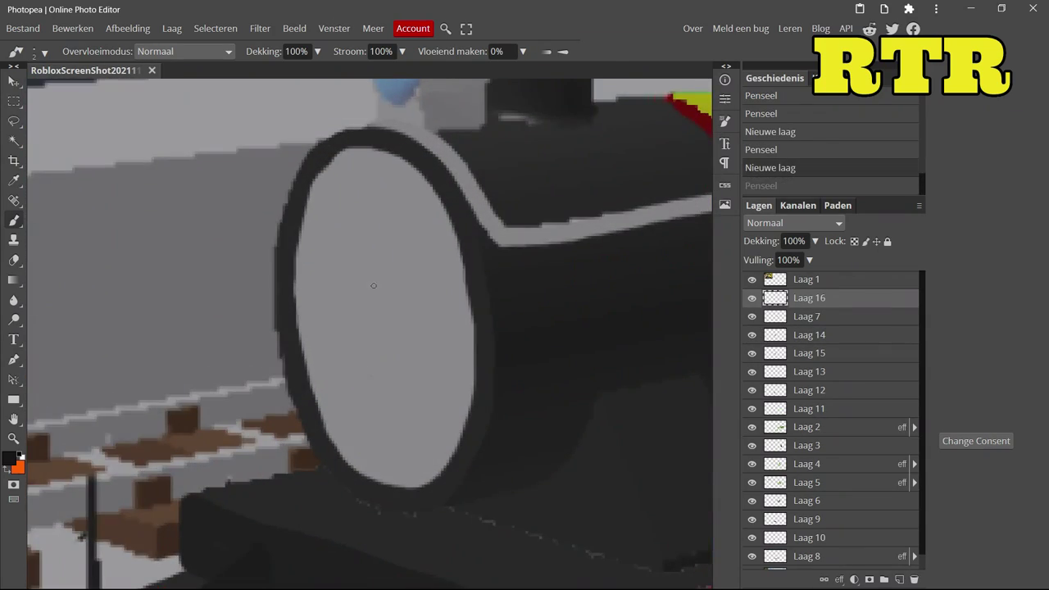
left_click_drag(374, 285, 352, 379)
scroll(352, 378, "down", 3)
scroll(352, 379, "up", 4)
key("ctrl+z")
left_click_drag(315, 207, 297, 278)
scroll(297, 279, "down", 3)
scroll(297, 279, "up", 3)
key("ctrl+z")
mouse_move(363, 216)
left_mouse_down()
mouse_move(333, 257)
mouse_move(336, 270)
left_mouse_up()
scroll(336, 270, "down", 2)
key("ctrl+z")
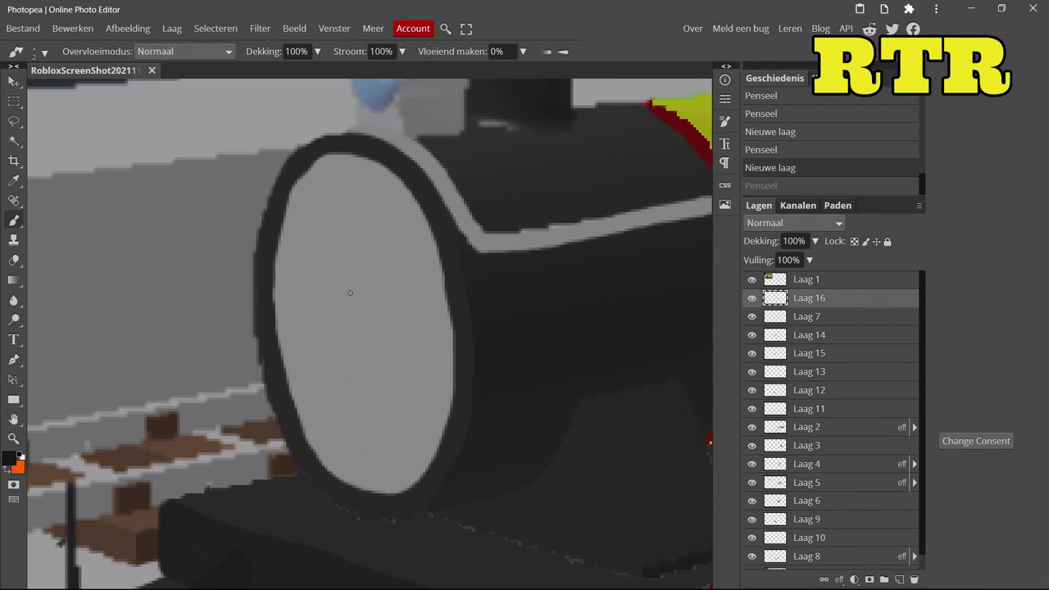
left_click(346, 314, "alt")
Step: Paint a round light grey eye white beside the nose on a new layer with a 21 px brush
left_click(10, 457)
key("Return")
key("ctrl+shift+n")
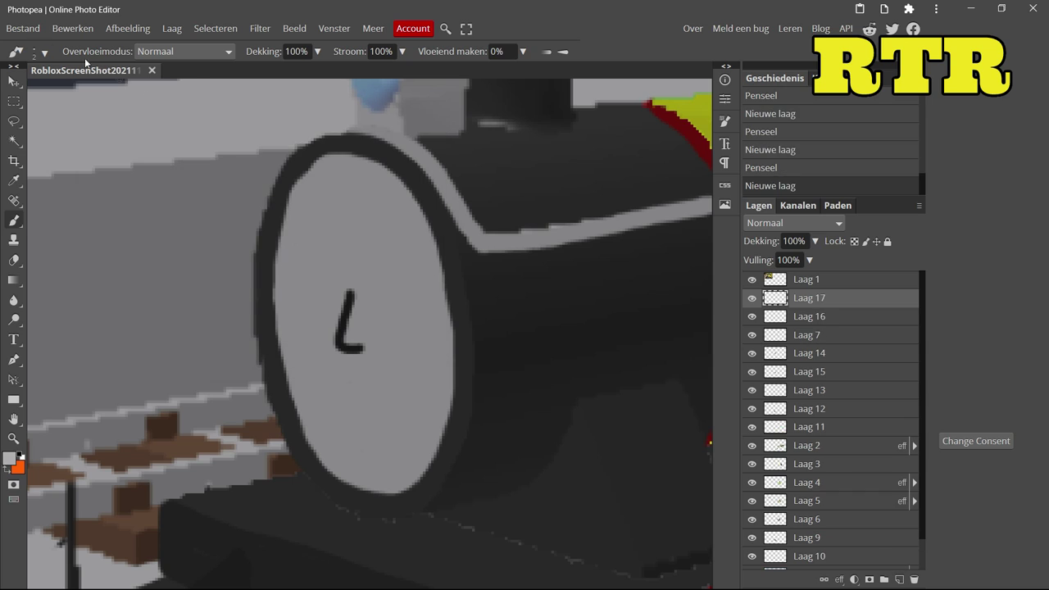
left_click(37, 50)
left_click(397, 297)
left_click(398, 298)
Step: Duplicate the eye white's layer and scale the circle to 85.71% in width and height
right_click(812, 297)
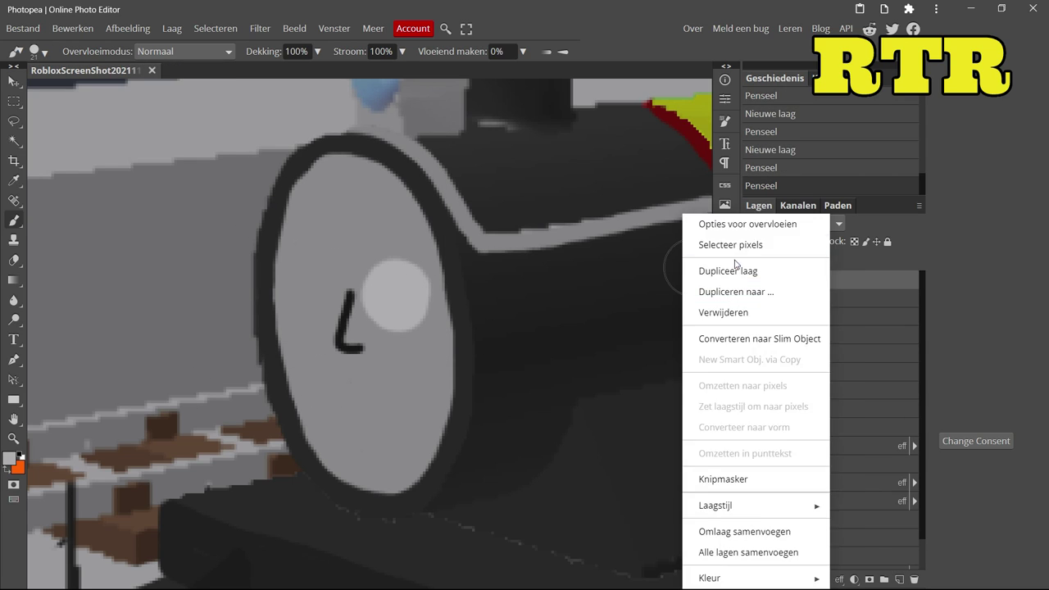
left_click(736, 270)
key("v")
right_click(811, 279)
left_click(731, 312)
left_click_drag(403, 288, 304, 270)
left_click(72, 28)
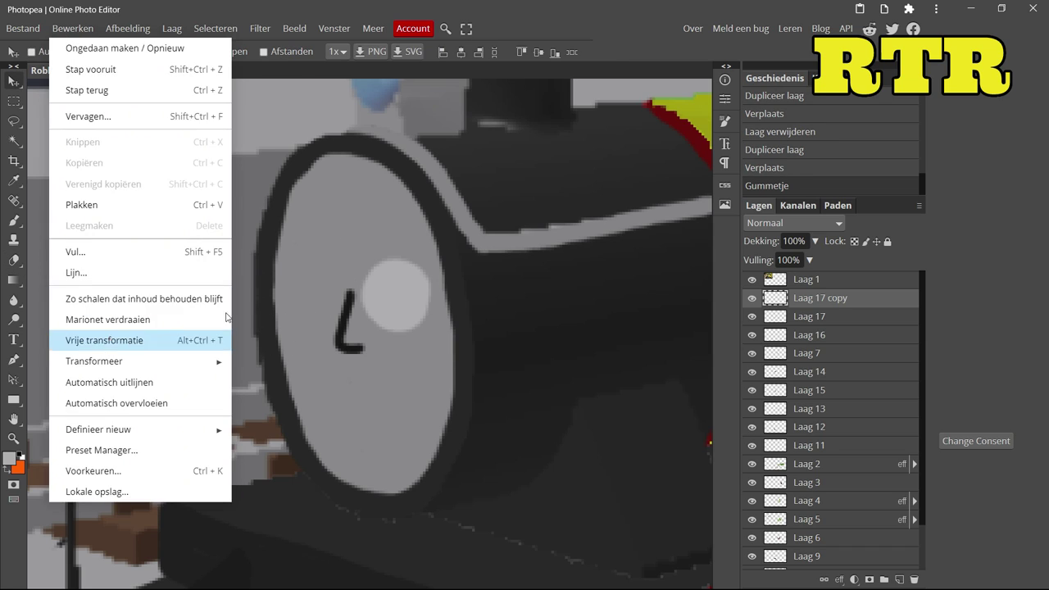
left_click(71, 340)
Step: Duplicate the eye white again and arrange the circles as two eyes on either side of the face
right_click(786, 316)
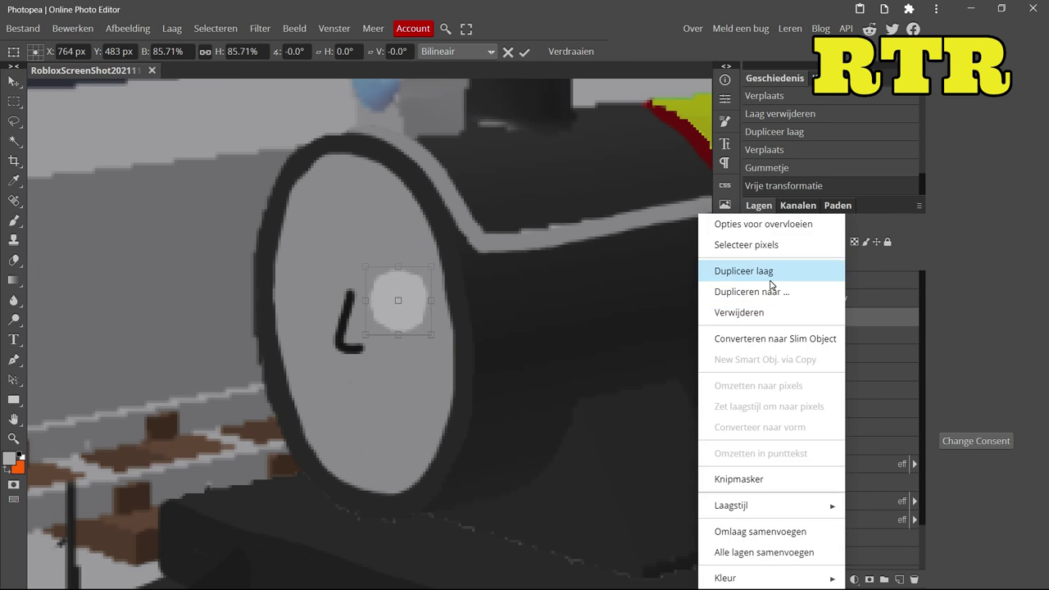
left_click(787, 269)
left_click_drag(401, 296, 314, 284)
left_click(806, 335)
left_click_drag(339, 341, 340, 295)
Step: Erase the old nose on Laag 16 and prepare a 2 px brush in the outline's dark grey
left_click(790, 352)
key("e")
key("b")
left_click(326, 344, "alt")
scroll(326, 344, "down", 5)
scroll(417, 372, "up", 8)
key("bracketleft")
key("bracketleft")
key("bracketleft")
key("bracketleft")
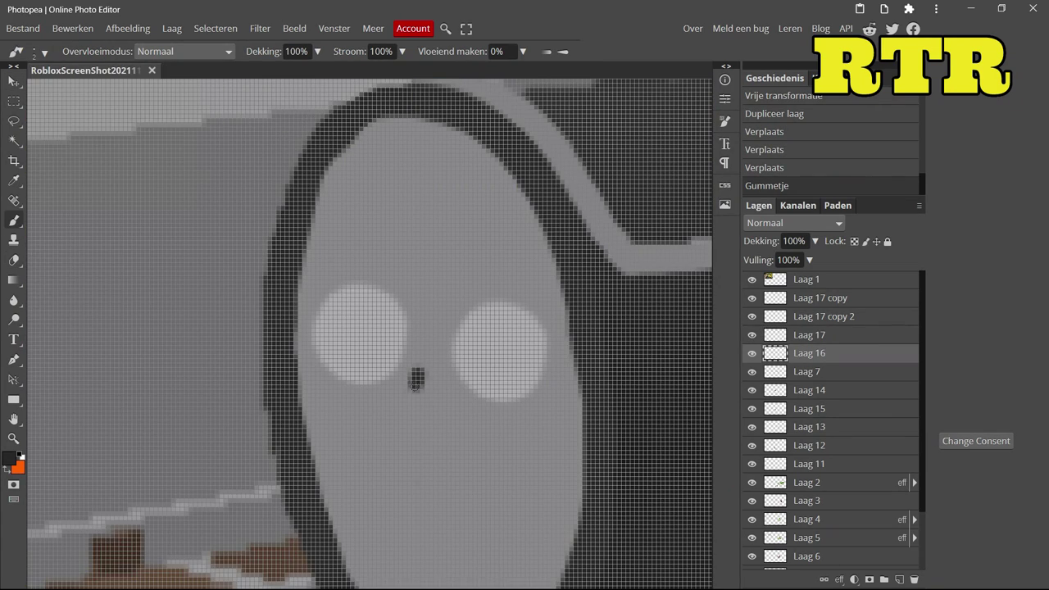
Step: Try a dark angular nose stroke starting between the two eyes
left_click_drag(417, 372, 397, 502)
scroll(417, 372, "down", 5)
scroll(442, 377, "up", 4)
scroll(459, 377, "down", 4)
scroll(461, 374, "up", 1)
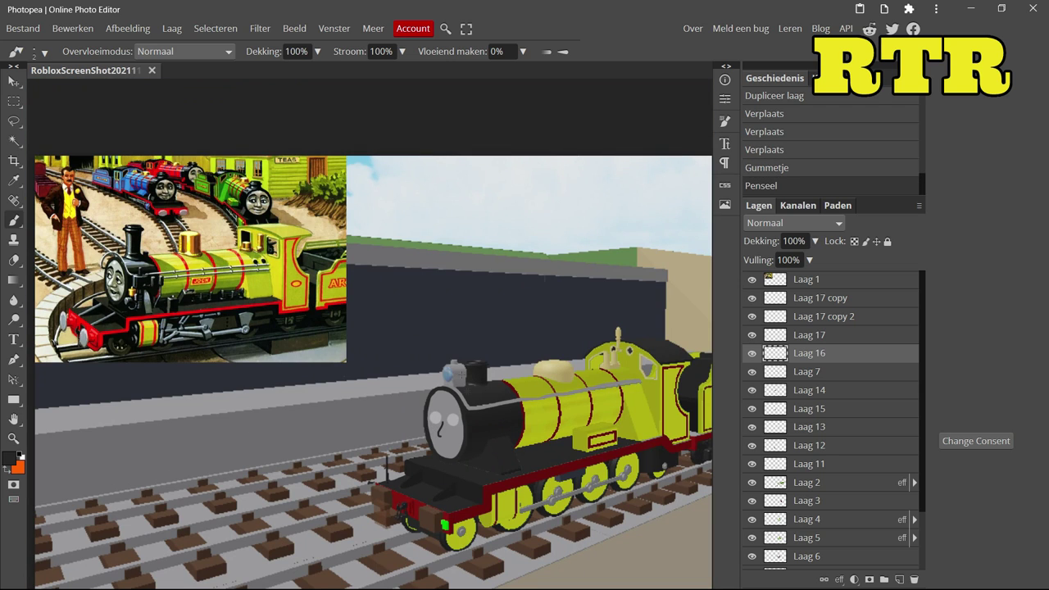
scroll(462, 374, "up", 3)
key("ctrl+z")
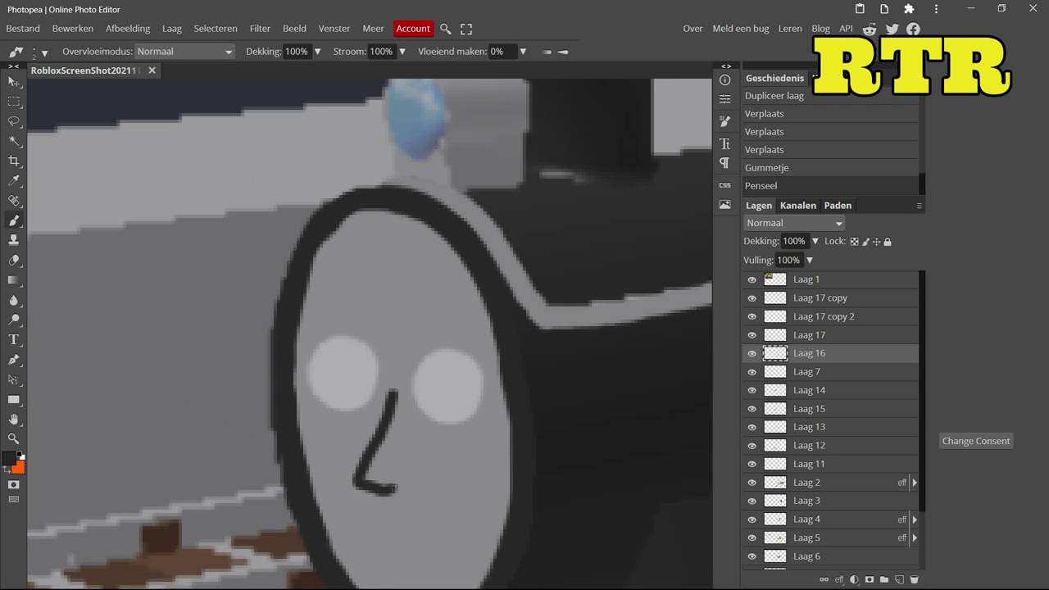
Step: Draw a dark hooked nose between the two eyes on Laag 16
scroll(391, 490, "up", 2)
left_click_drag(435, 383, 413, 455)
scroll(414, 455, "down", 5)
scroll(414, 455, "up", 1)
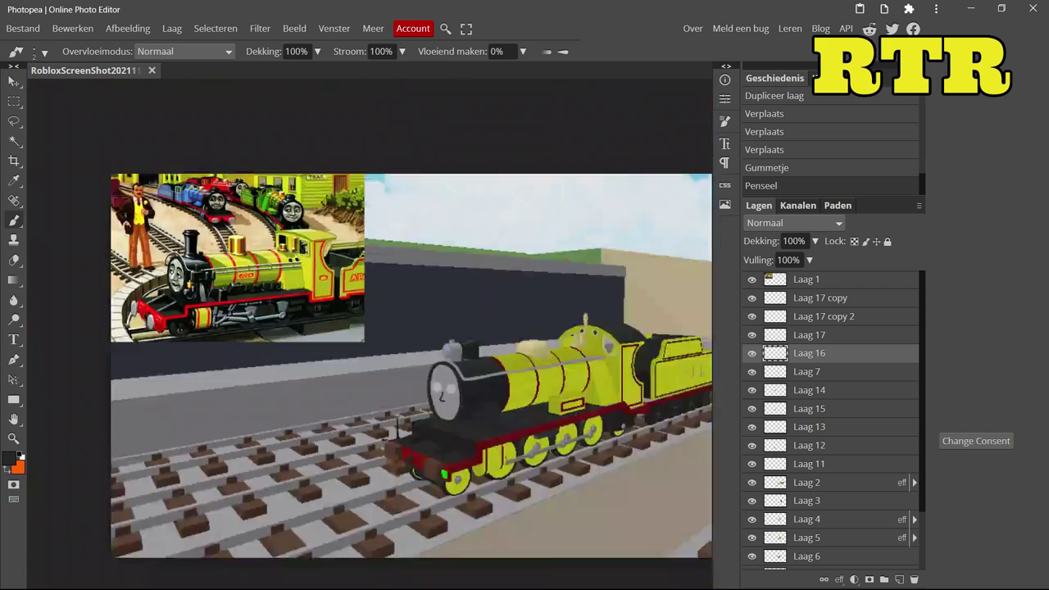
Step: Draw dark eyebrows above both eyes and thin them with the 14 px eraser
scroll(361, 346, "up", 5)
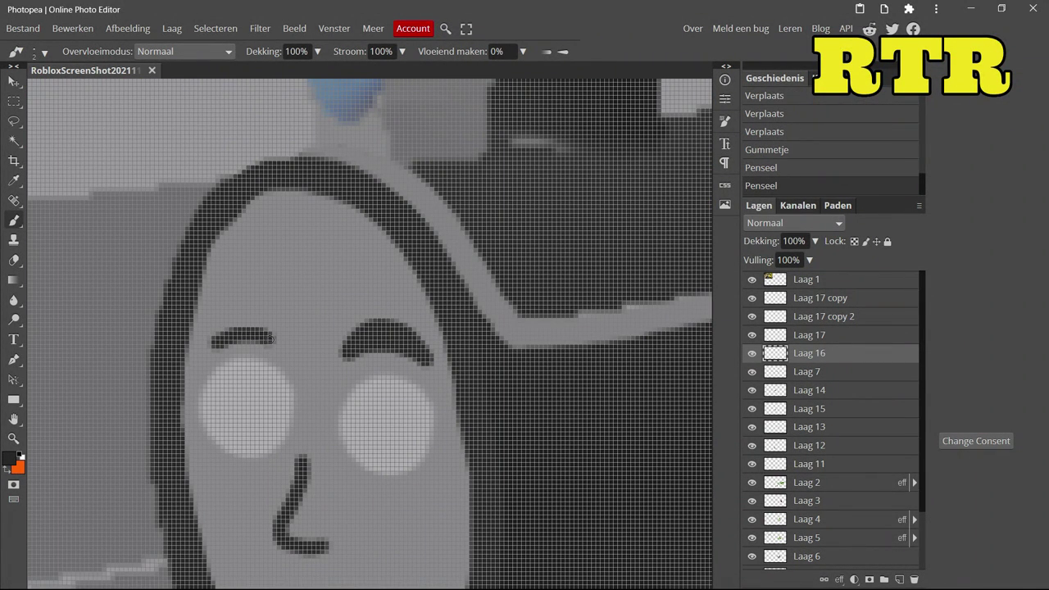
key("e")
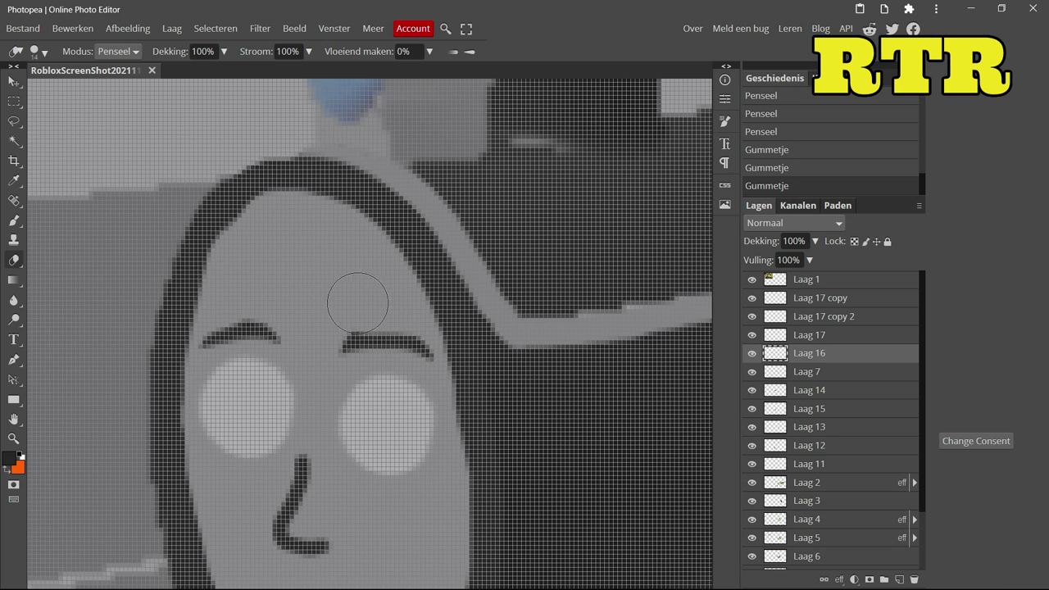
scroll(357, 303, "down", 2)
Step: Draw a short dark smile rising to one side below the nose
key("b")
scroll(369, 327, "down", 4)
scroll(369, 328, "up", 5)
key("ctrl+z")
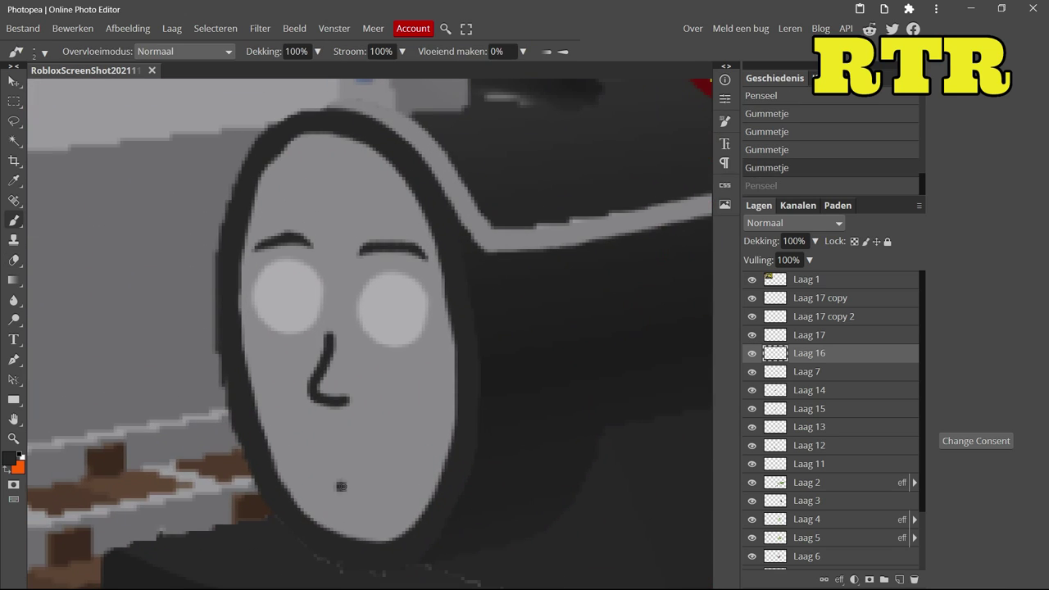
left_click_drag(341, 486, 390, 467)
Step: Paint round dark pupils at the left edge of both eyes on a new layer, erasing and repainting the first attempt
left_click(36, 51)
key("Escape")
key("ctrl+shift+n")
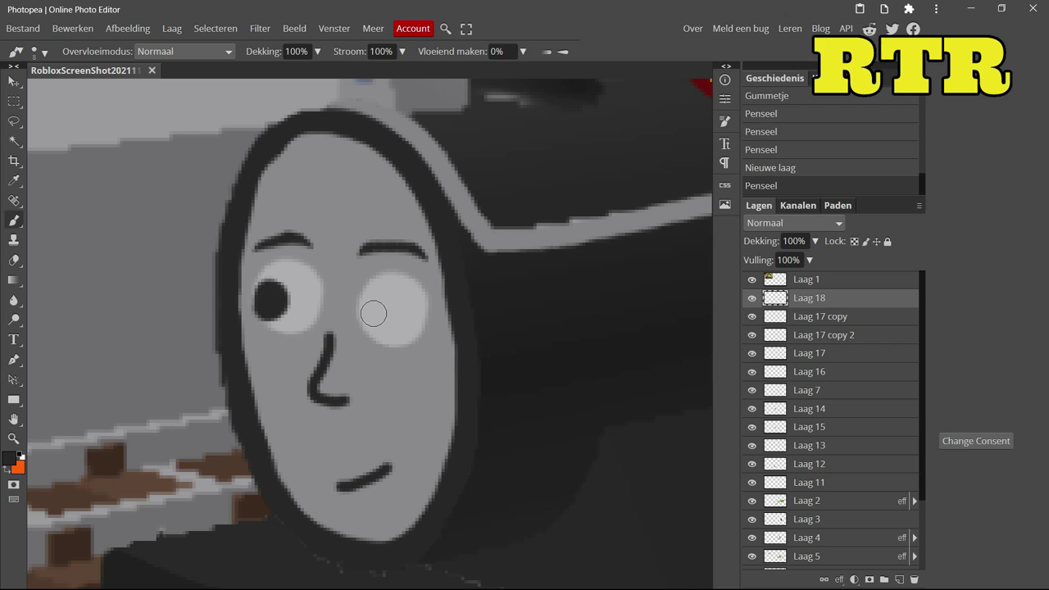
left_click(373, 312)
scroll(373, 312, "up", 2)
key("e")
left_click_drag(270, 410, 375, 347)
key("b")
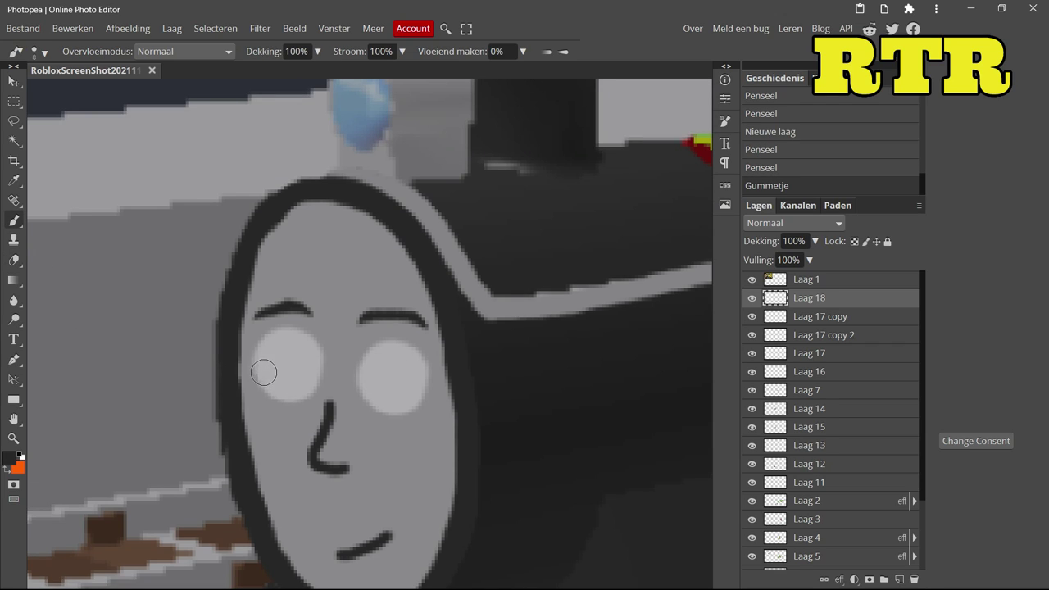
left_click(18, 87)
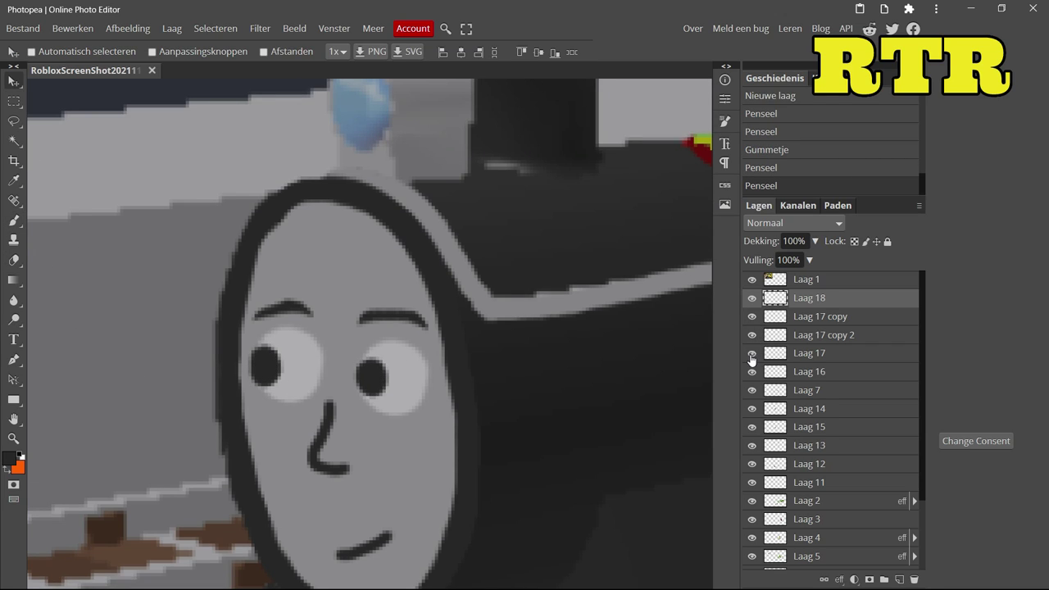
Step: Clean up the eye white on Laag 17 with the 14 px eraser
left_click(803, 353)
key("e")
scroll(611, 299, "down", 5)
scroll(409, 303, "up", 6)
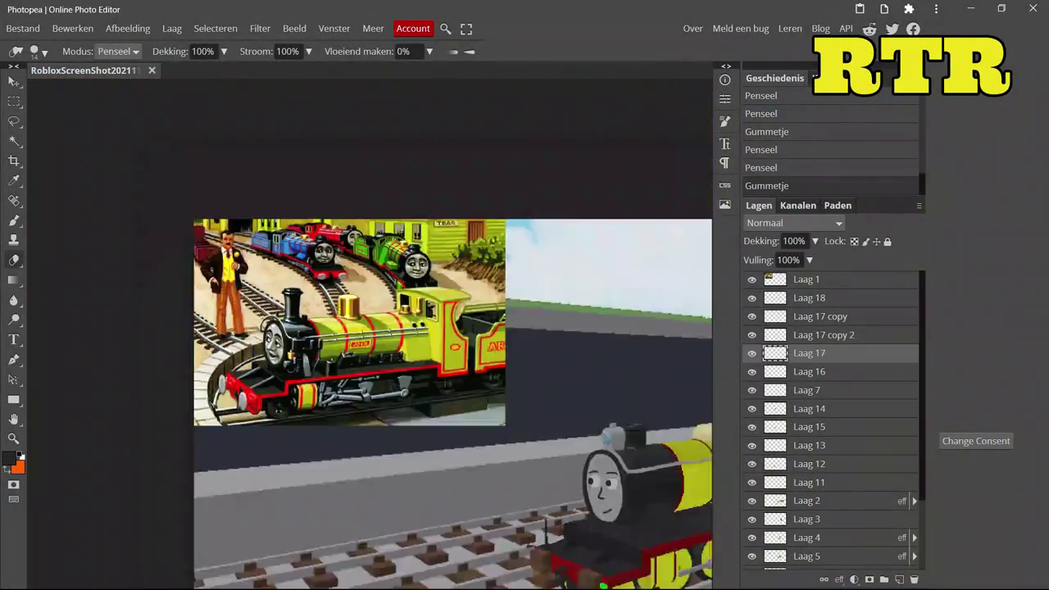
scroll(395, 438, "down", 2)
scroll(395, 438, "down", 4)
Step: Copy the chimney's upper part from the screenshot layer onto a new layer and move it up to lengthen the chimney
scroll(471, 381, "up", 8)
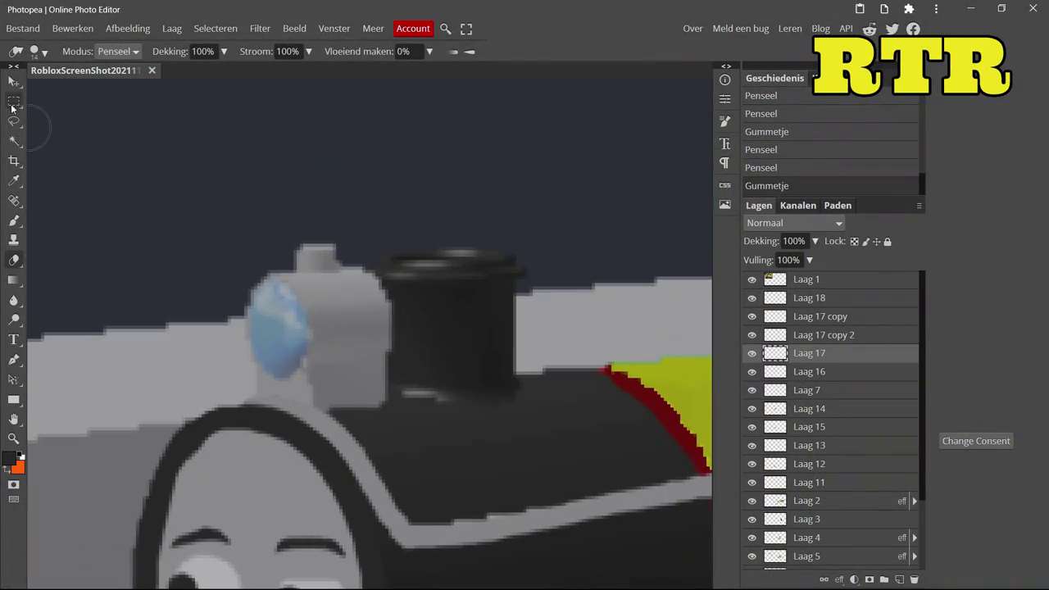
left_click(13, 101)
key("ctrl+v")
left_click_drag(578, 232, 335, 368)
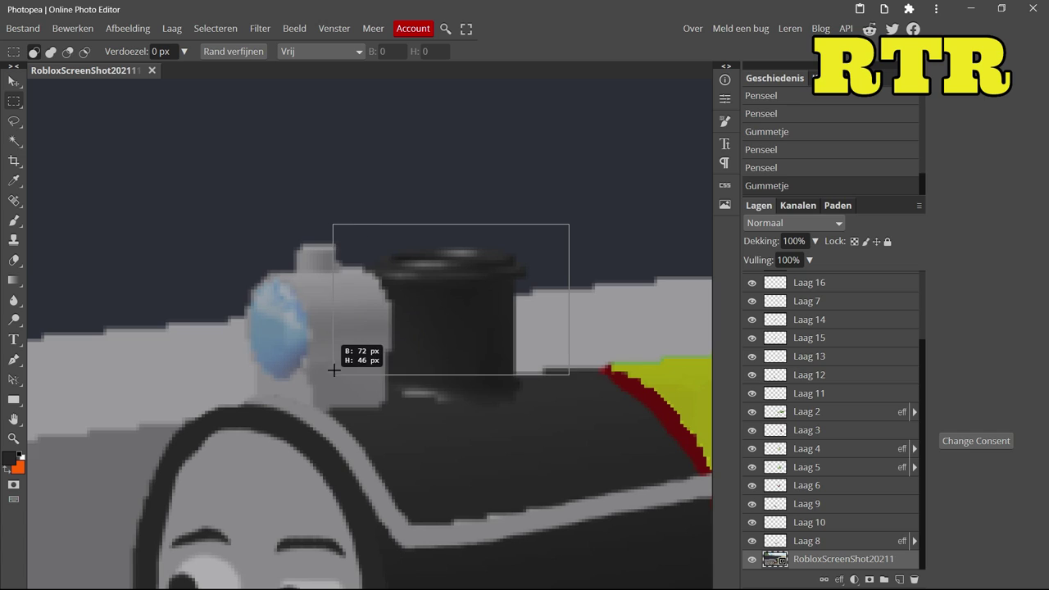
left_click(15, 80)
mouse_move(471, 329)
left_mouse_down()
mouse_move(456, 256)
mouse_move(459, 266)
left_mouse_up()
Step: Nudge the copied chimney piece up and erase the surplus background around it with a smaller eraser
key("e")
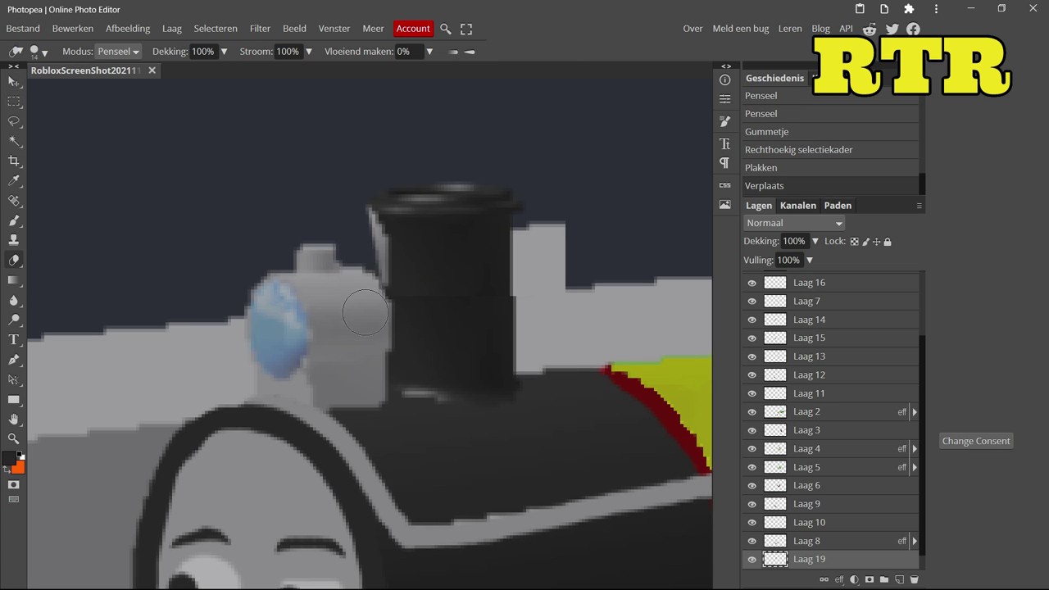
key("v")
key("Up")
key("Up")
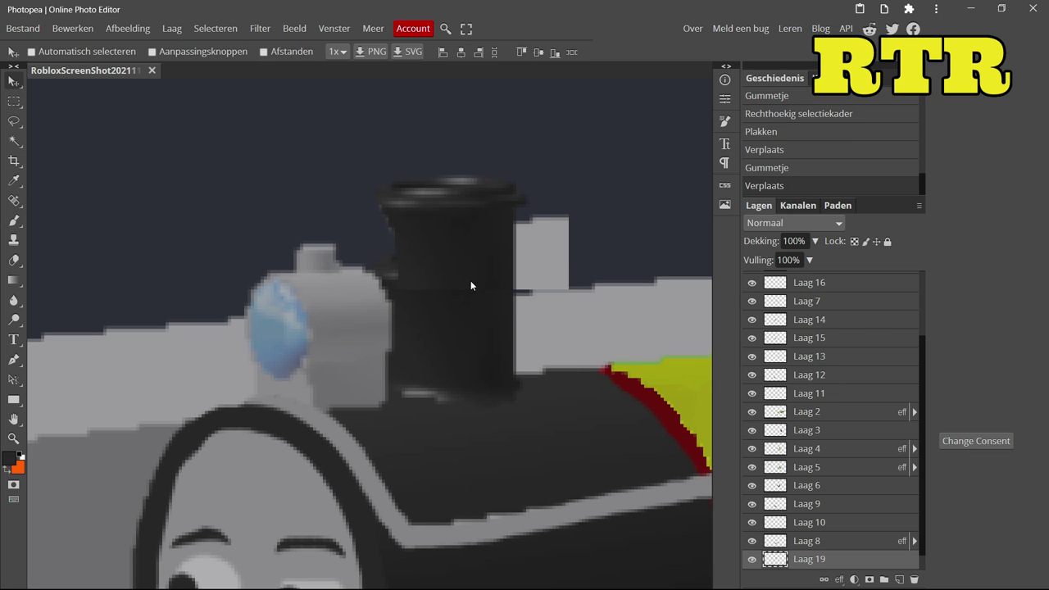
key("e")
left_click(566, 268)
left_click(33, 51)
left_click_drag(123, 86, 103, 85)
Step: Duplicate the chimney piece, mirror the copy horizontally and place it over the top of the chimney
key("ctrl+j")
key("v")
key("ctrl+t")
left_click_drag(268, 51, 276, 51)
type("0")
key("Return")
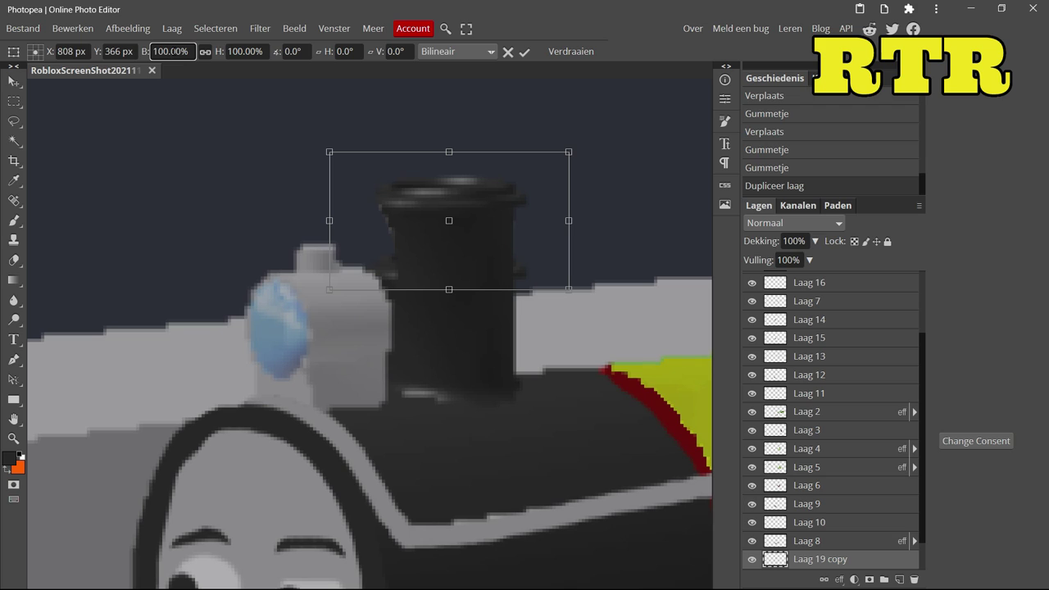
left_click_drag(311, 237, 667, 349)
left_click_drag(491, 246, 259, 246)
left_click_drag(219, 299, 197, 428)
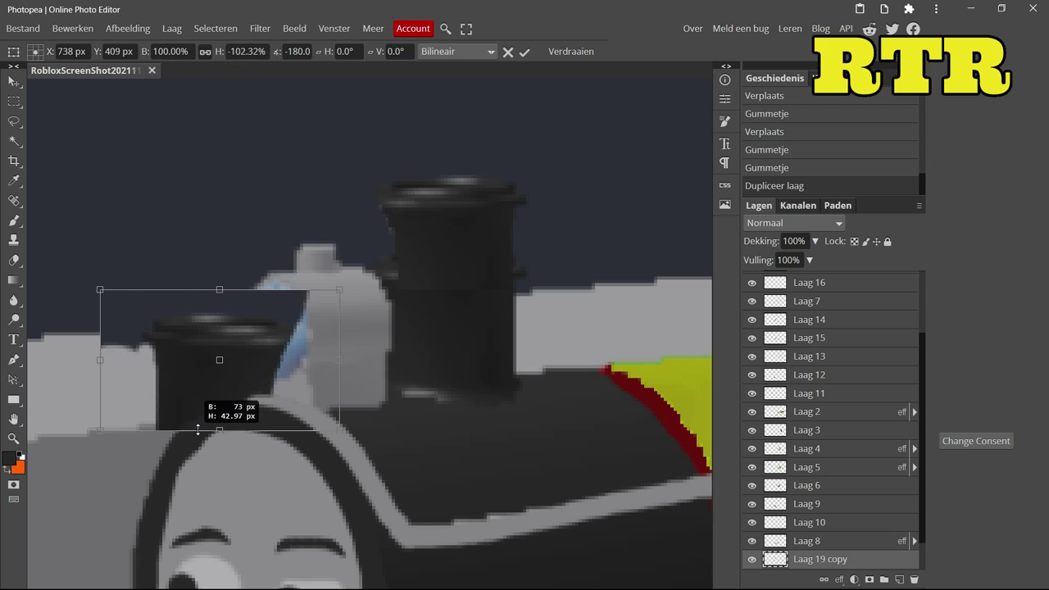
mouse_move(187, 377)
left_mouse_down()
mouse_move(421, 227)
mouse_move(426, 234)
left_mouse_up()
key("Return")
Step: Trim and reposition the mirrored chimney piece, and soften its seam with the Blur tool at 50% strength
key("e")
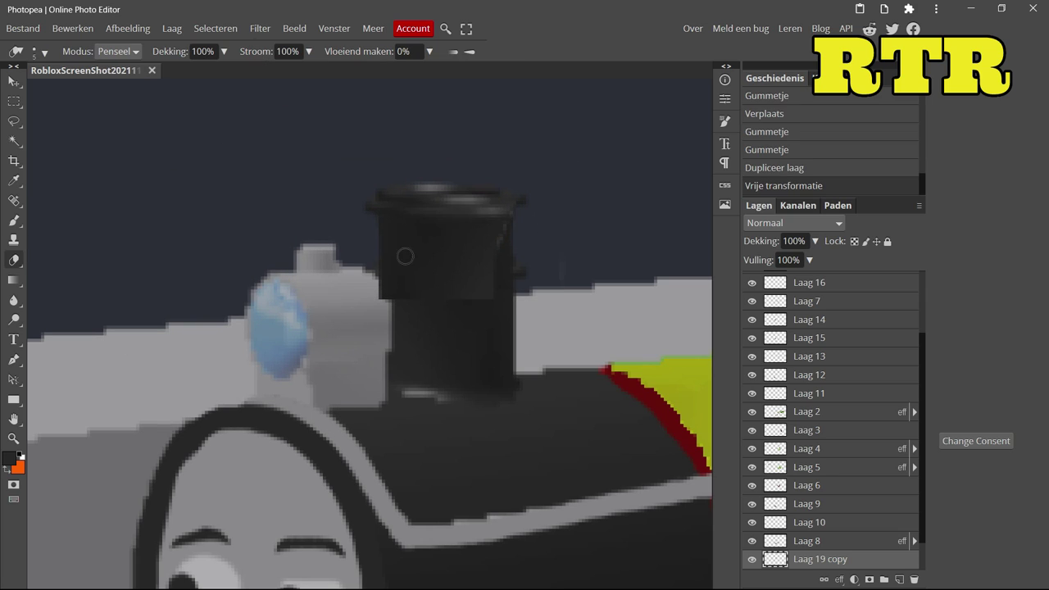
left_click(8, 80)
left_click(12, 300)
left_click_drag(373, 279, 434, 361)
scroll(434, 360, "down", 3)
scroll(519, 381, "up", 2)
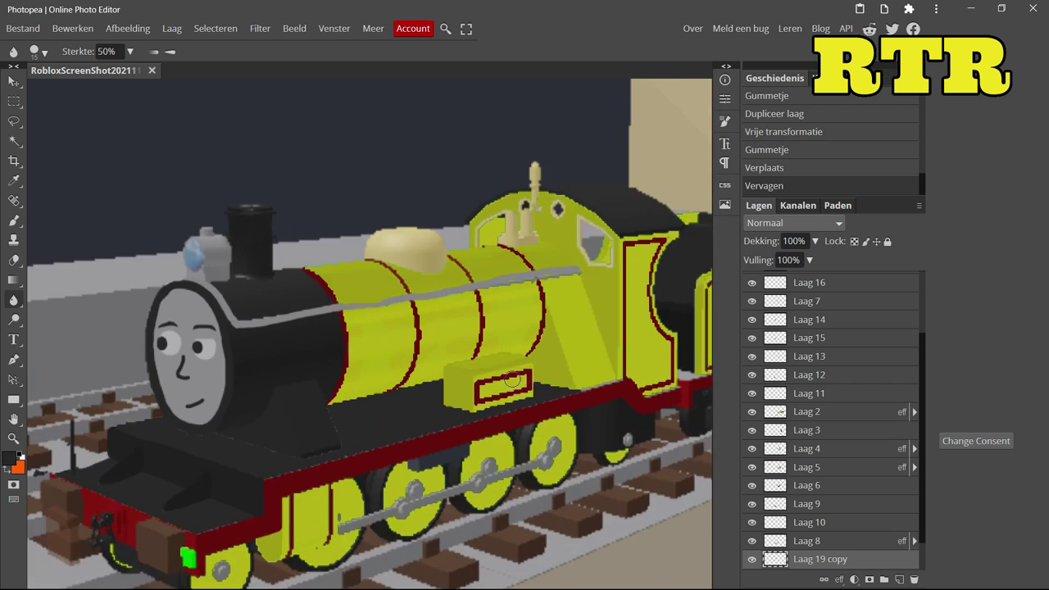
Step: Paint a second grey (858487) rail along the yellow boiler, just below the handrail, on a new layer
scroll(518, 381, "up", 2)
key("b")
key("ctrl+shift+n")
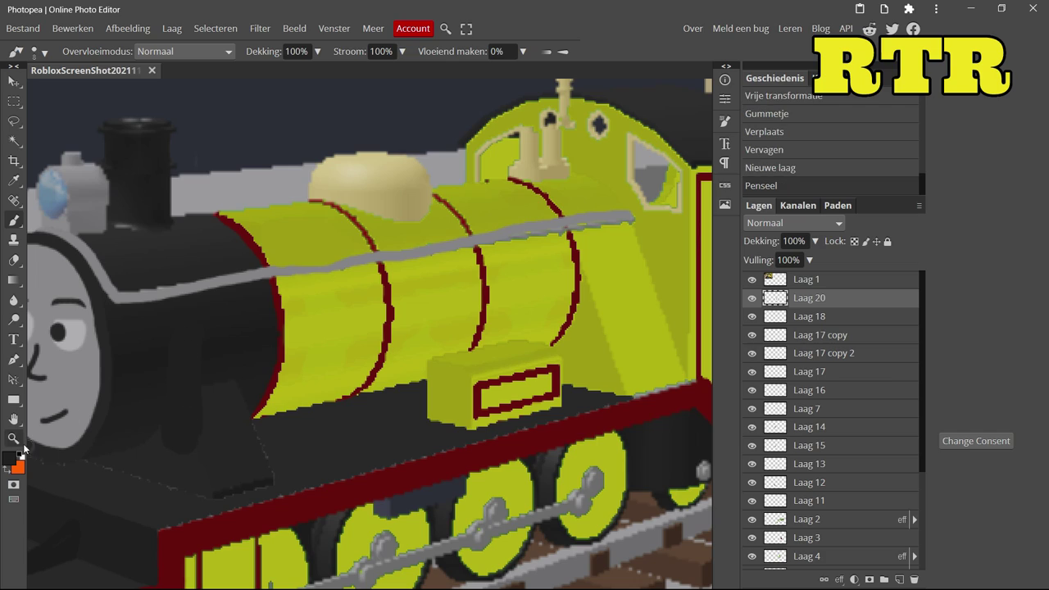
left_click(9, 457)
left_click(378, 316)
scroll(378, 316, "down", 5)
key("ctrl+z")
scroll(607, 337, "up", 3)
scroll(227, 333, "down", 3)
scroll(371, 380, "up", 5)
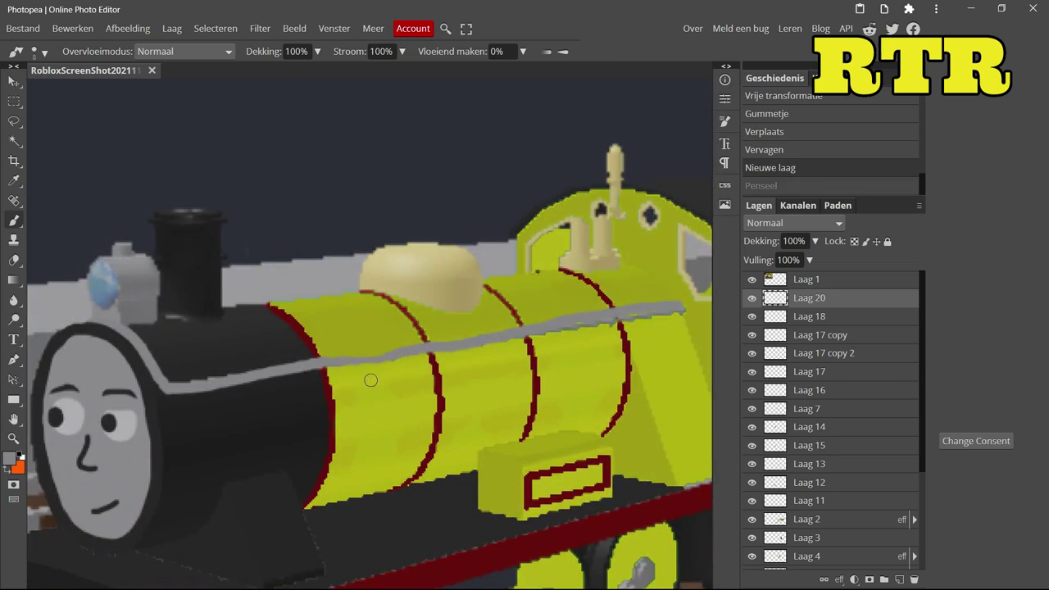
left_click_drag(560, 359, 401, 382)
scroll(402, 382, "down", 3)
Step: Set the brush to the engine's dark red trim colour and add a new layer for painting near the front wheels
left_click(10, 457)
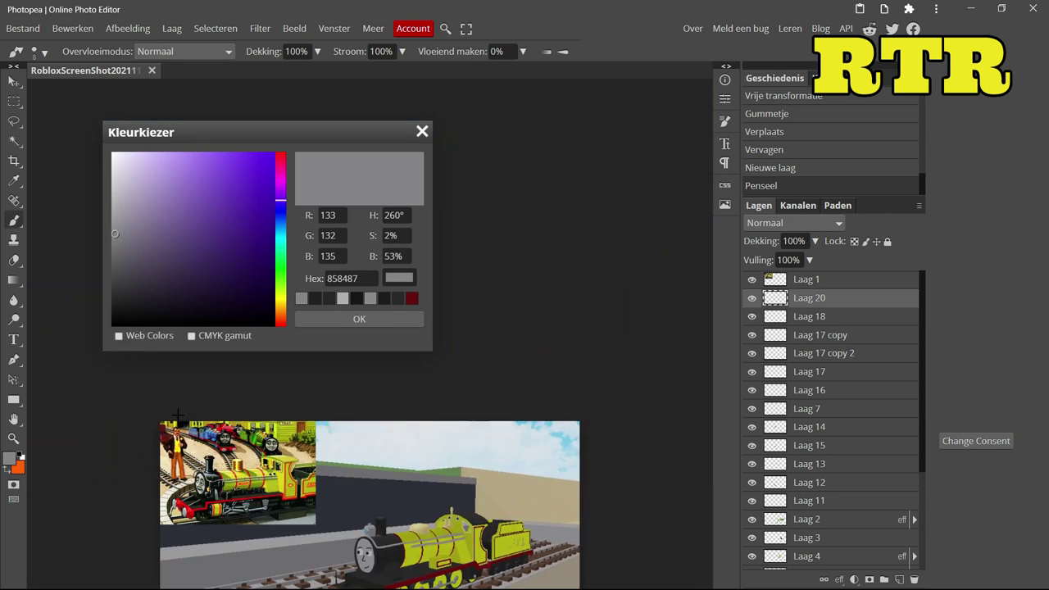
scroll(410, 340, "up", 3)
left_click(356, 318)
key("ctrl+shift+n")
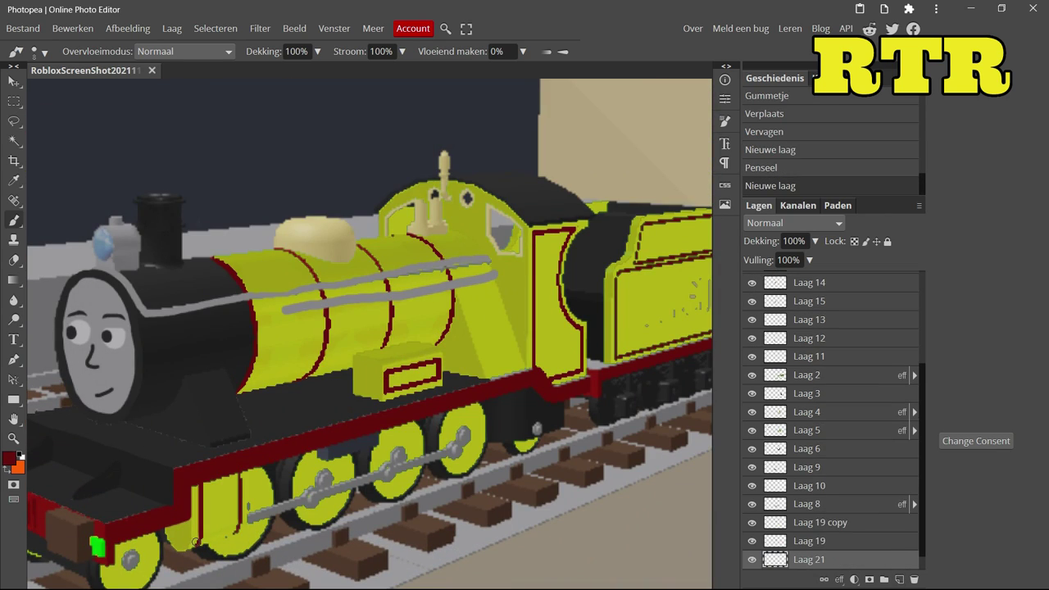
Step: Duplicate Laag 2 and change the colour in the copy's layer style to dark grey
left_click(752, 375)
left_click(752, 375)
right_click(807, 374)
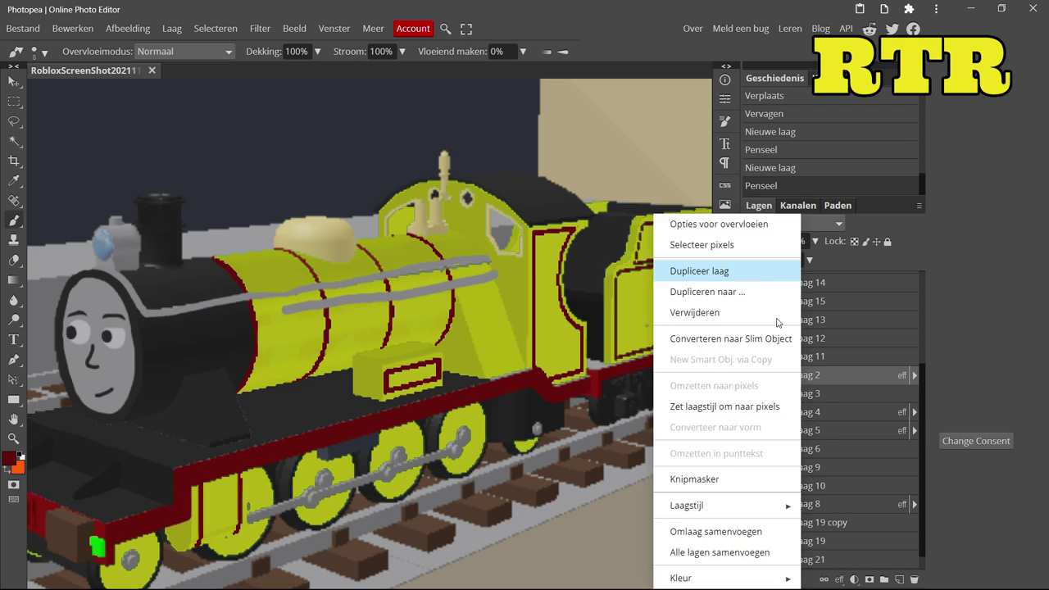
left_click(640, 269)
double_click(820, 375)
left_click(498, 217)
left_click(388, 319)
left_click(141, 236)
left_click(499, 161)
Step: Erase Laag 2 copy over the boiler, cab and tender with a size 172 Eraser, leaving the dark grey on the wheels
key("e")
left_click(37, 51)
left_click_drag(238, 299, 459, 270)
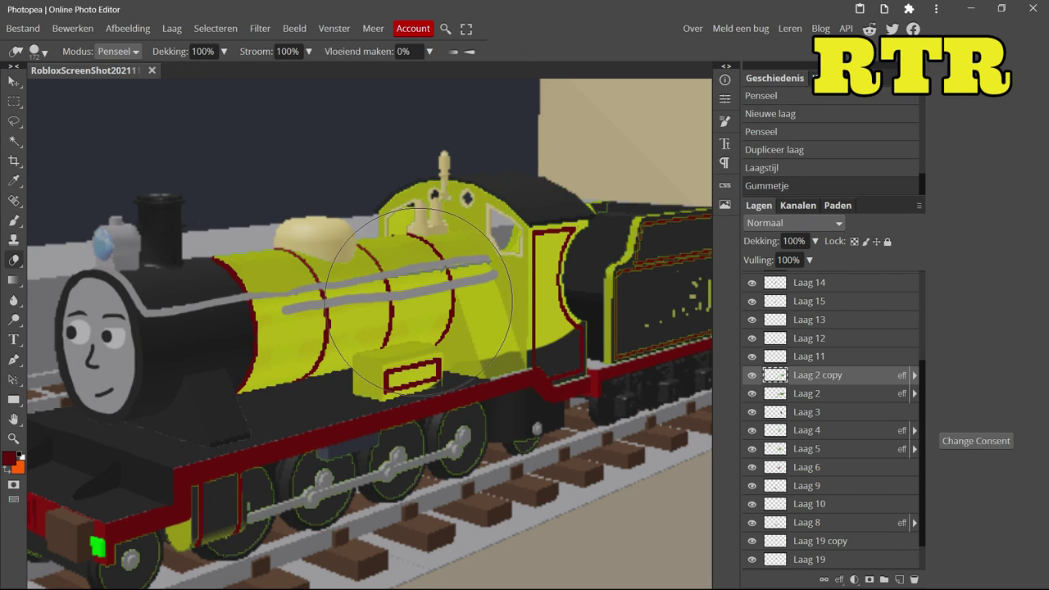
left_click_drag(353, 246, 491, 229)
left_click_drag(541, 262, 623, 344)
left_click_drag(459, 369, 574, 360)
scroll(574, 246, "down", 4)
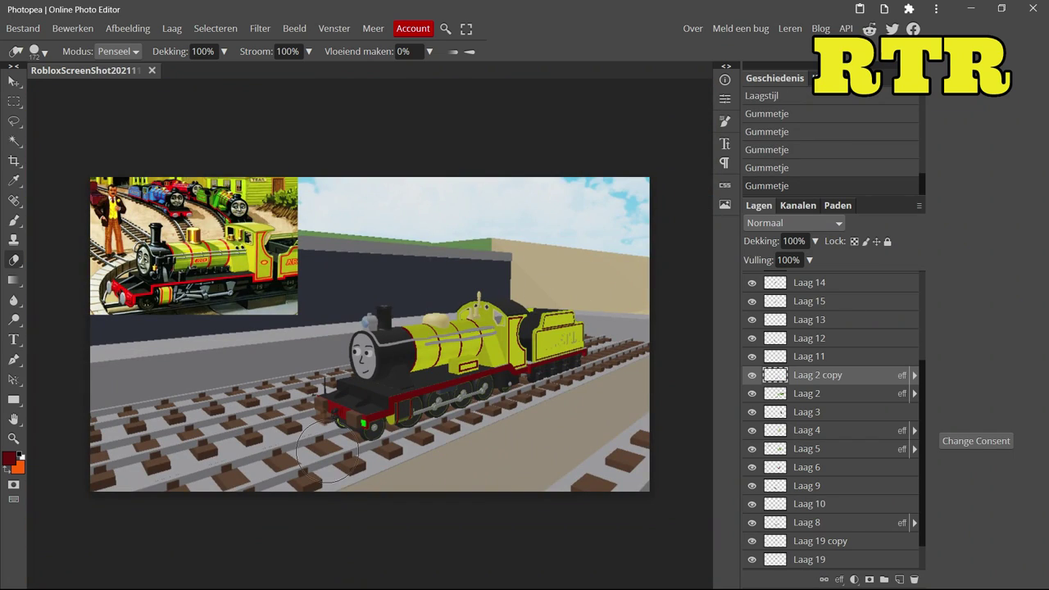
left_click_drag(467, 321, 483, 332)
scroll(549, 295, "up", 3)
Step: Adjust the dark grey colour in the layer style of Laag 2 copy
right_click(662, 246)
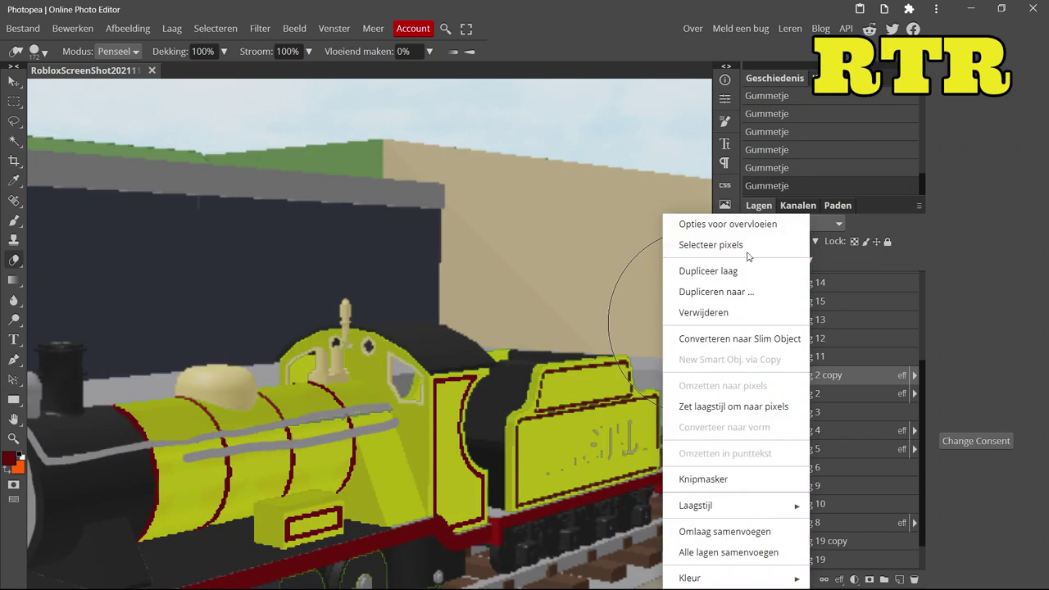
left_click(678, 220)
left_click(503, 159)
scroll(283, 267, "down", 1)
scroll(283, 266, "down", 2)
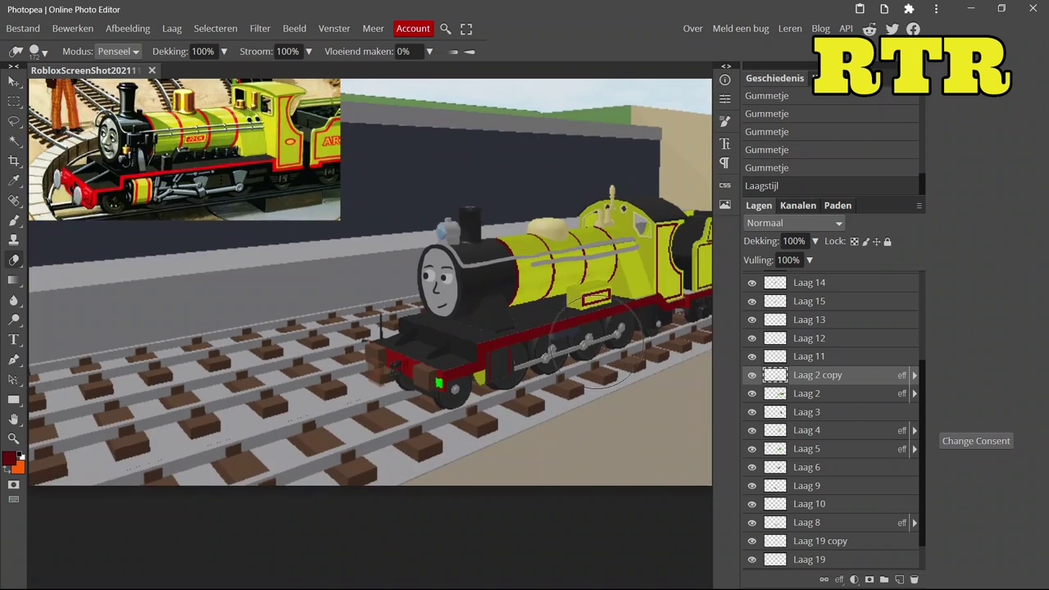
Step: Paint grey (6e6d6c) teardrop counterweights on the three rear driving wheels on a new layer
scroll(410, 328, "up", 5)
key("b")
left_click(534, 435)
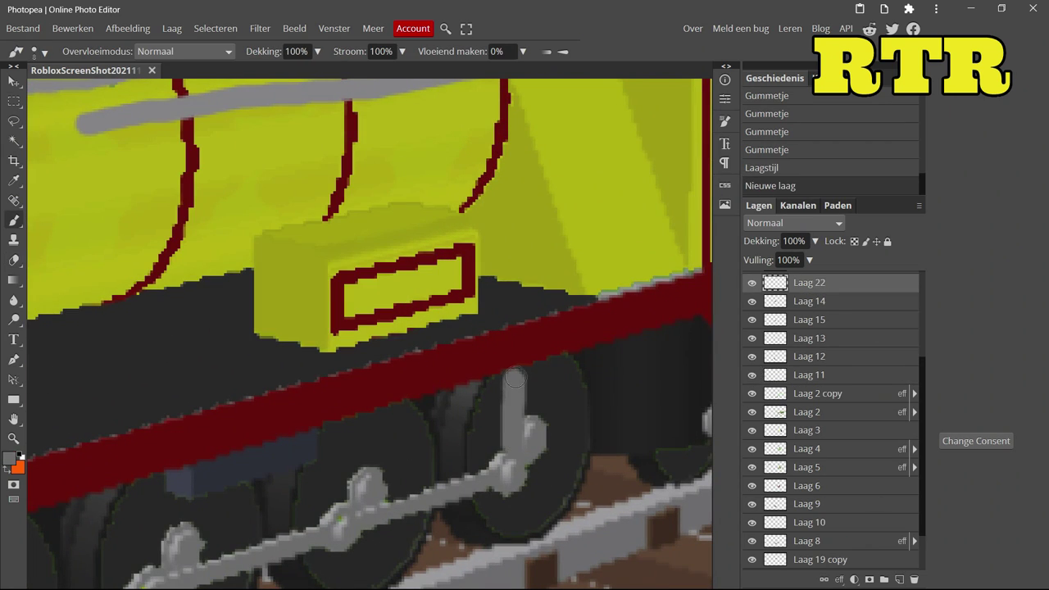
mouse_move(515, 378)
left_mouse_down()
mouse_move(543, 394)
mouse_move(518, 442)
left_mouse_up()
mouse_move(364, 487)
left_mouse_down()
mouse_move(384, 459)
mouse_move(401, 472)
left_mouse_up()
scroll(211, 469, "down", 1)
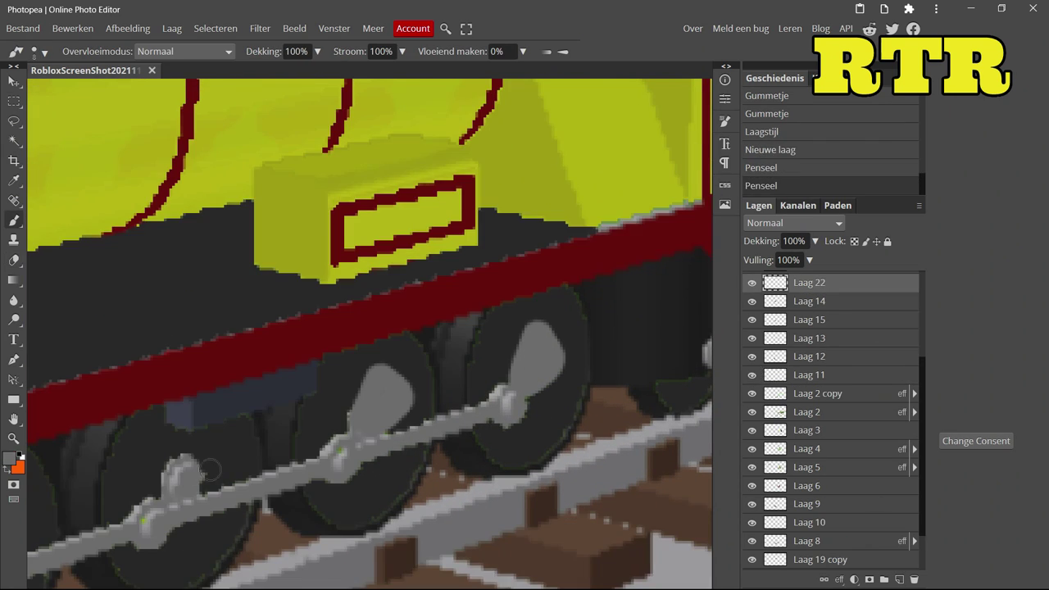
left_click(207, 442)
scroll(207, 442, "down", 5)
scroll(328, 369, "up", 4)
scroll(826, 498, "down", 3)
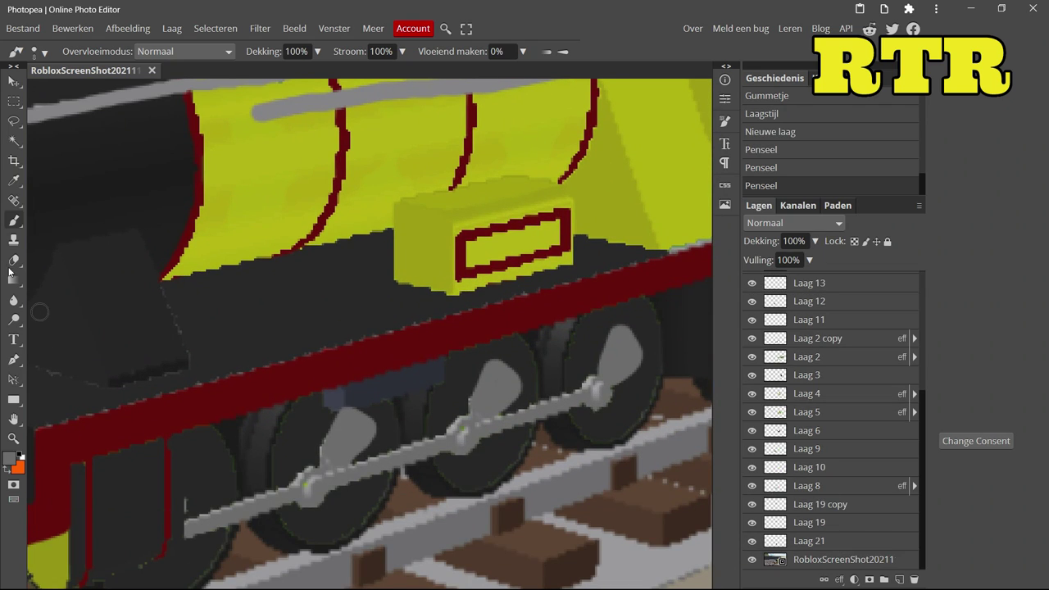
Step: On Laag 2 copy, erase along the edges of the front splasher panel with a size 5 Eraser to expose the yellow
scroll(368, 327, "down", 2)
key("e")
left_click(35, 51)
left_click(122, 246)
left_click(751, 393)
left_click(751, 394)
left_click(812, 338)
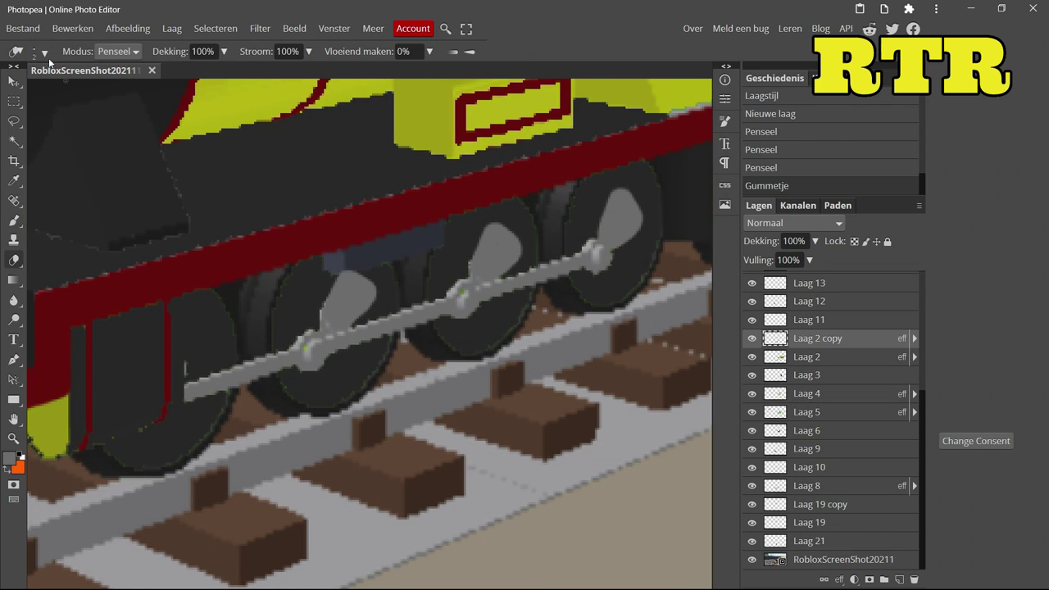
left_click(34, 51)
left_click_drag(157, 87, 114, 89)
left_click_drag(59, 451, 82, 445)
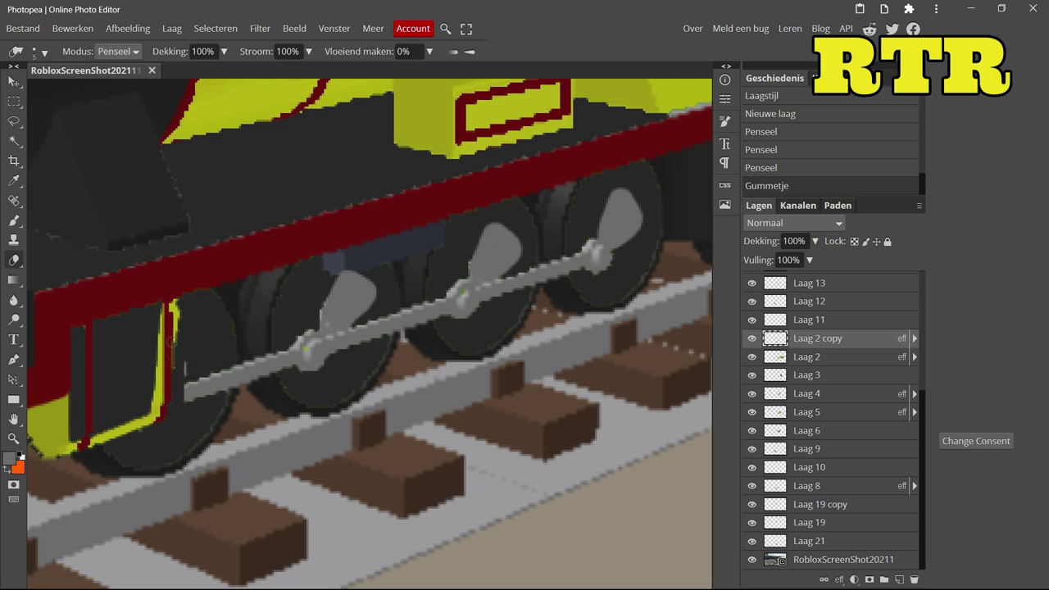
Step: Erase the remaining dark grey inside the front splasher panel with the Eraser enlarged to size 34
left_click(35, 51)
left_click_drag(115, 88, 139, 88)
left_click_drag(78, 369, 91, 394)
left_click_drag(74, 385, 72, 417)
left_click_drag(127, 394, 98, 344)
left_click_drag(139, 295, 168, 360)
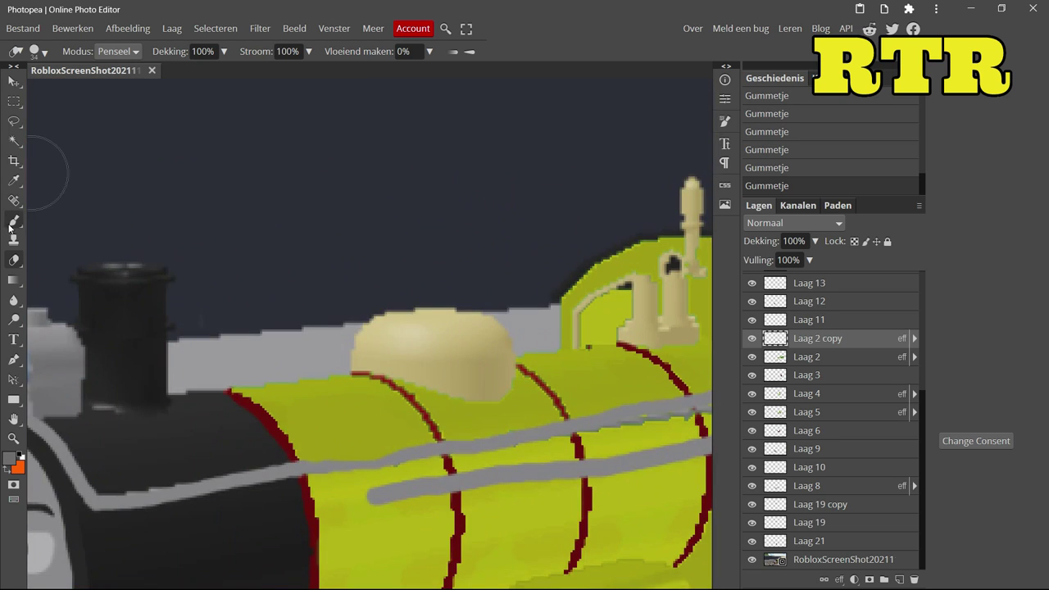
Step: Paint a tall brass-brown dome over the beige boiler dome on a new layer, outlining it and filling it in
left_click(11, 223)
left_click(9, 456)
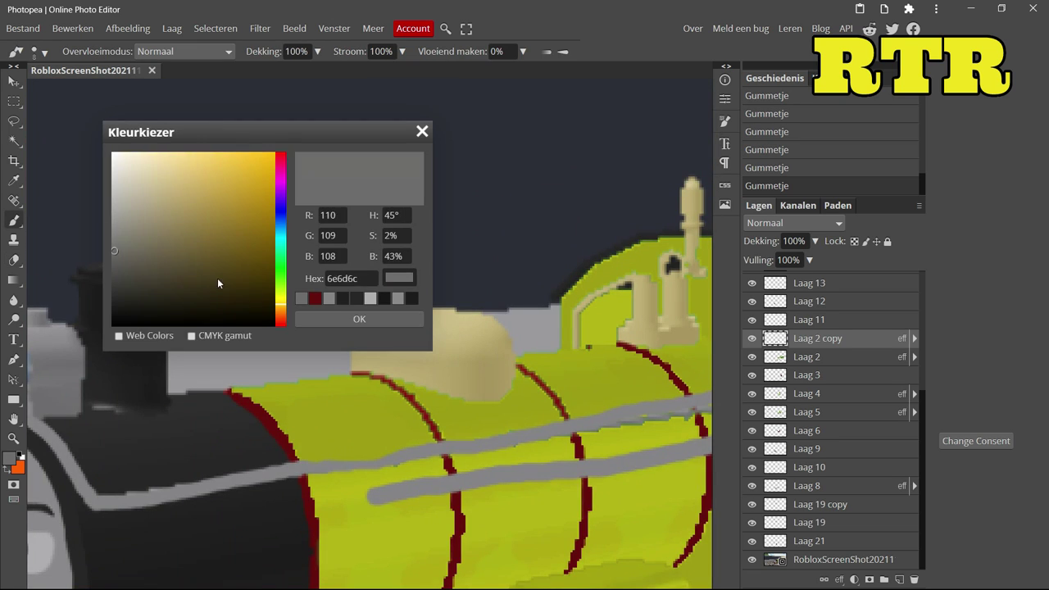
left_click(354, 321)
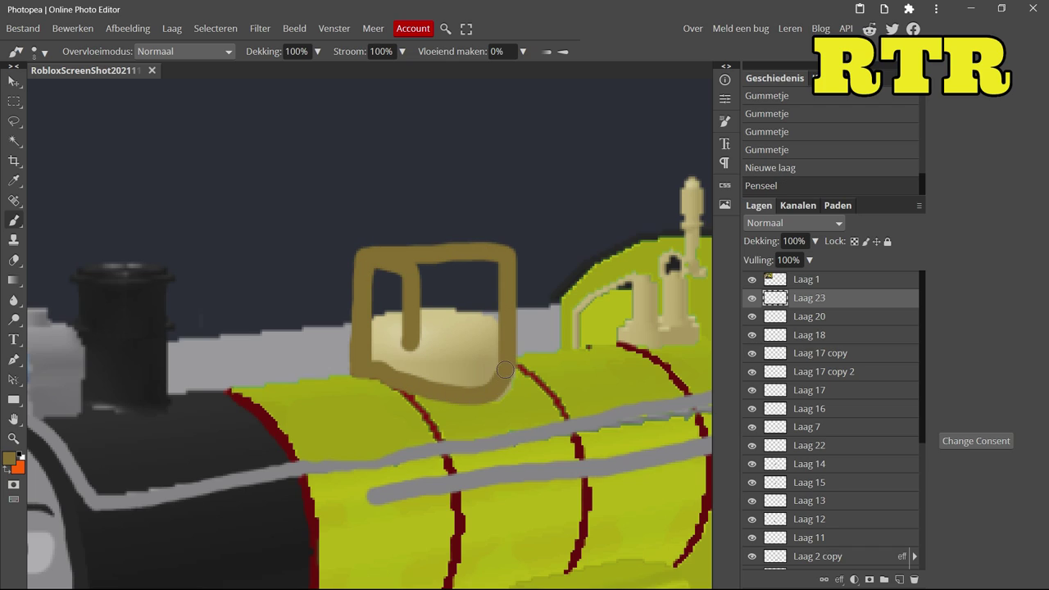
mouse_move(403, 358)
left_mouse_down()
mouse_move(437, 312)
mouse_move(453, 354)
left_mouse_up()
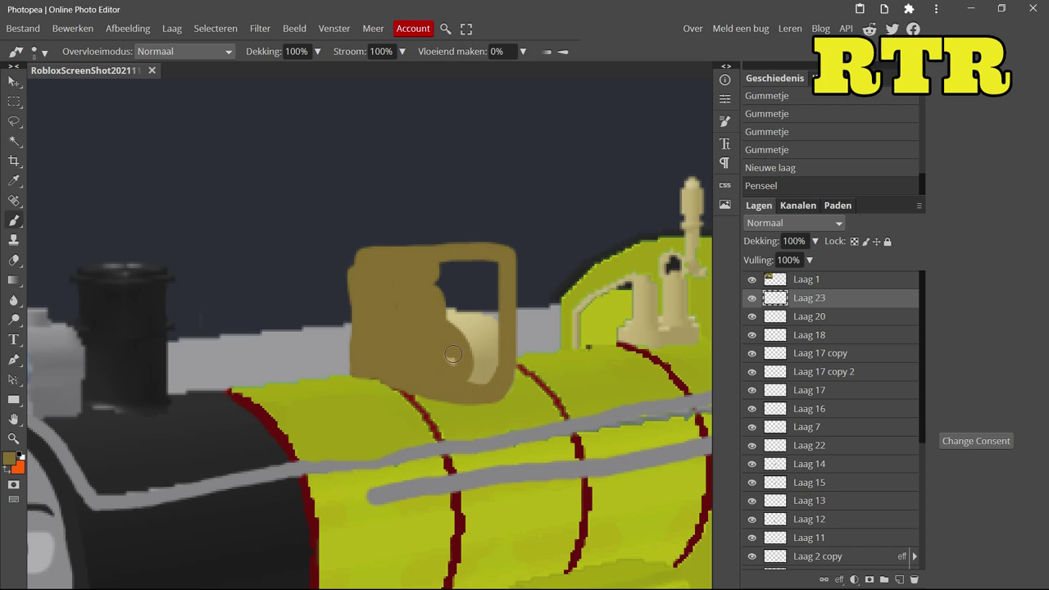
scroll(470, 359, "up", 2)
mouse_move(455, 304)
left_mouse_down()
mouse_move(470, 360)
mouse_move(468, 340)
mouse_move(463, 384)
left_mouse_up()
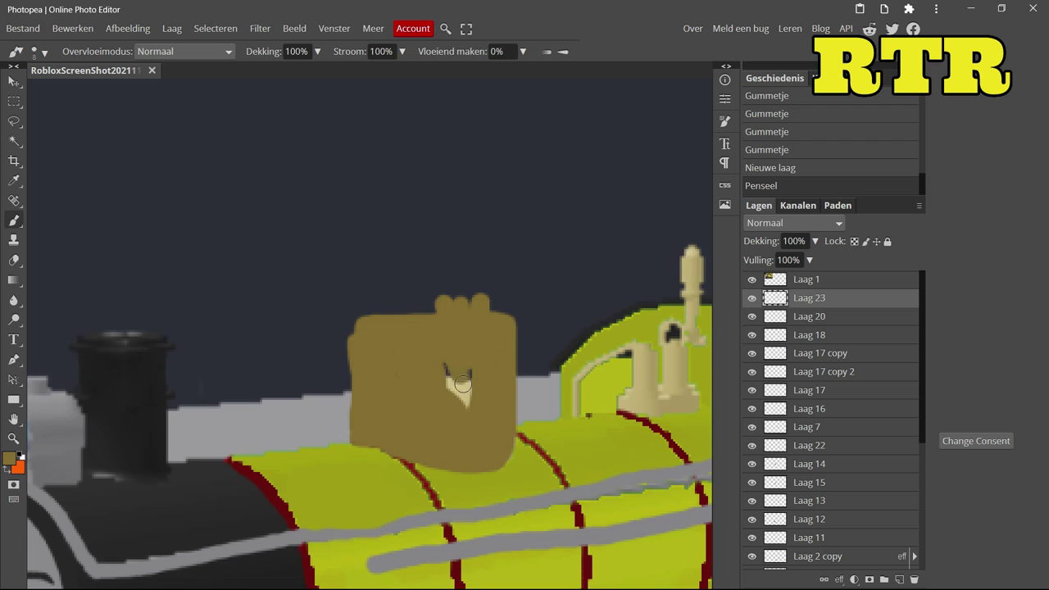
Step: Trim the top and side edges of the brown dome with the Eraser to round its shape
left_click(14, 260)
mouse_move(320, 318)
left_mouse_down()
mouse_move(348, 285)
mouse_move(465, 286)
mouse_move(486, 227)
left_mouse_up()
scroll(487, 227, "down", 3)
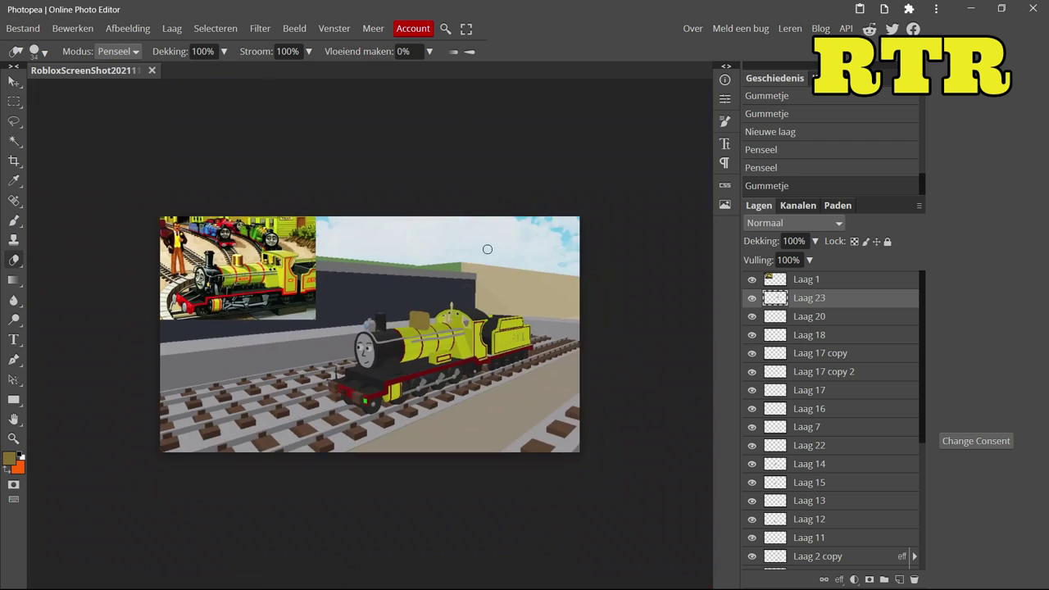
scroll(276, 412, "up", 3)
scroll(238, 445, "down", 3)
scroll(369, 368, "up", 2)
scroll(455, 334, "down", 1)
scroll(455, 335, "up", 3)
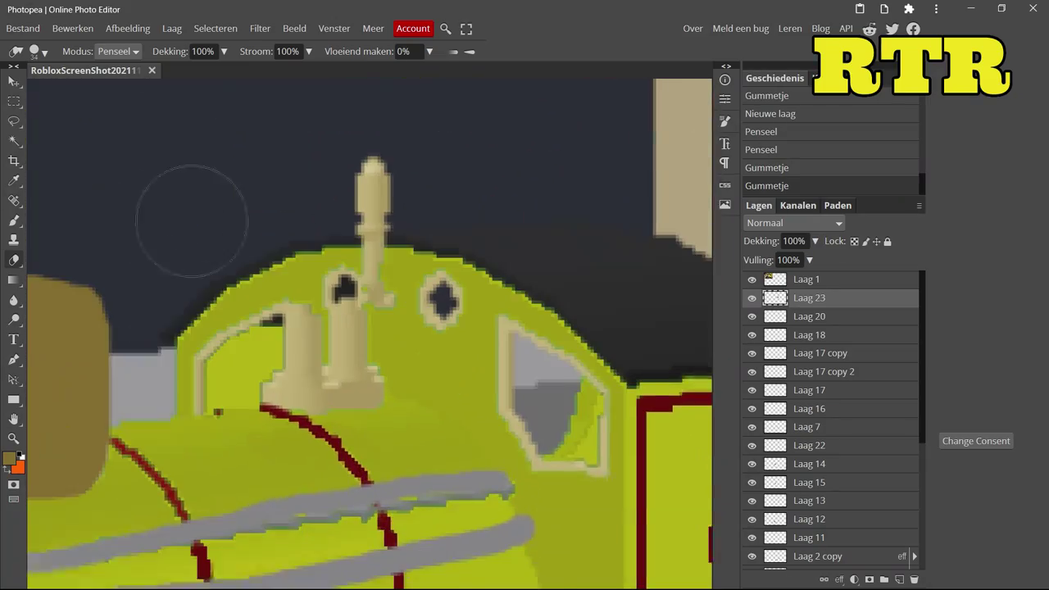
Step: Paint a rectangular olive window frame on the cab front with a size 3 brush on a new layer
key("b")
scroll(368, 369, "down", 3)
left_click(9, 458)
scroll(458, 385, "up", 5)
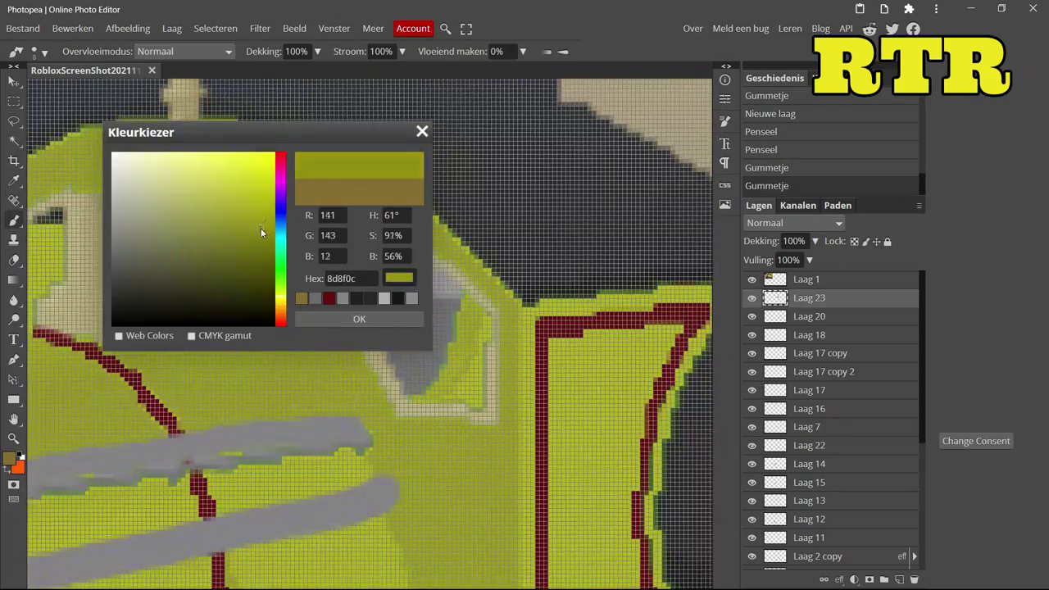
left_click(655, 338)
key("Return")
left_click(44, 52)
left_click_drag(492, 292, 475, 469)
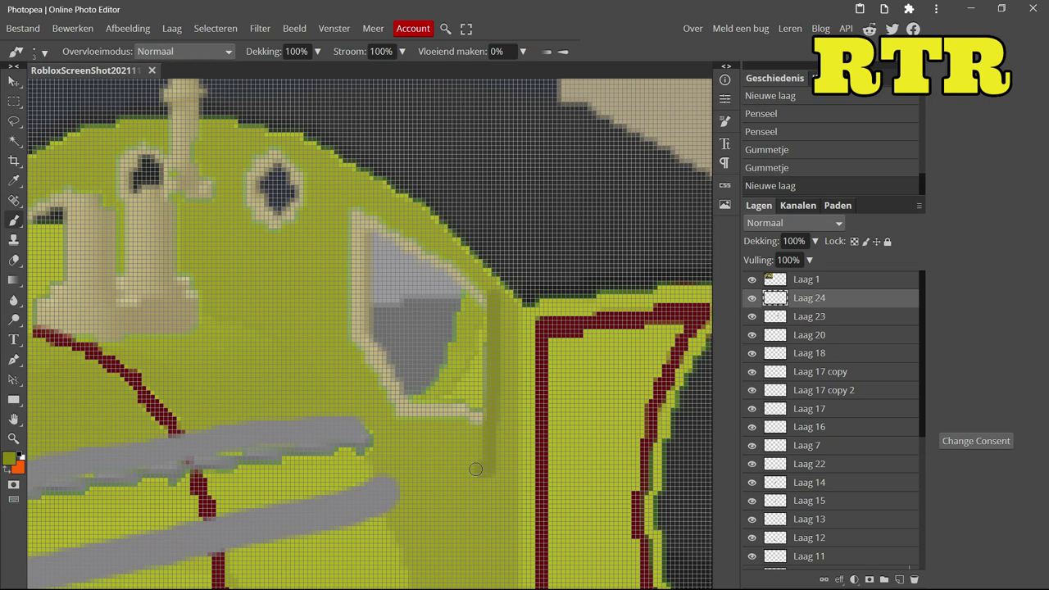
Step: Clean up the olive frame and move it up and left onto the cab's old angular window
key("e")
left_click(134, 178)
key("v")
left_click_drag(410, 442, 348, 377)
Step: Fill the window frame with sampled dark grey on a new layer below Laag 24 and erase the spill around it
key("b")
key("ctrl+shift+n")
left_click(279, 189, "alt")
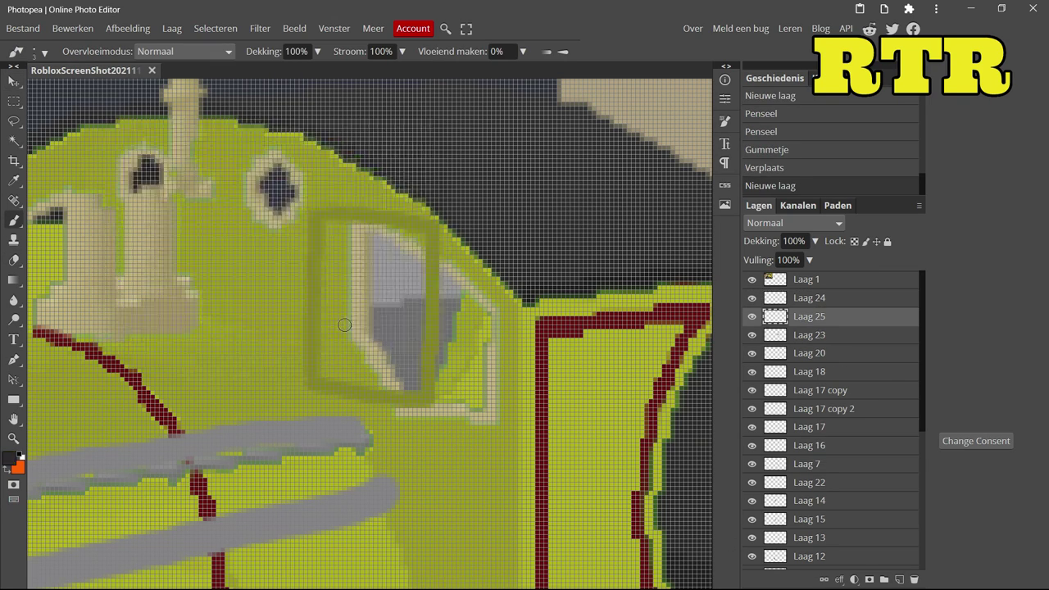
left_click_drag(335, 295, 402, 246)
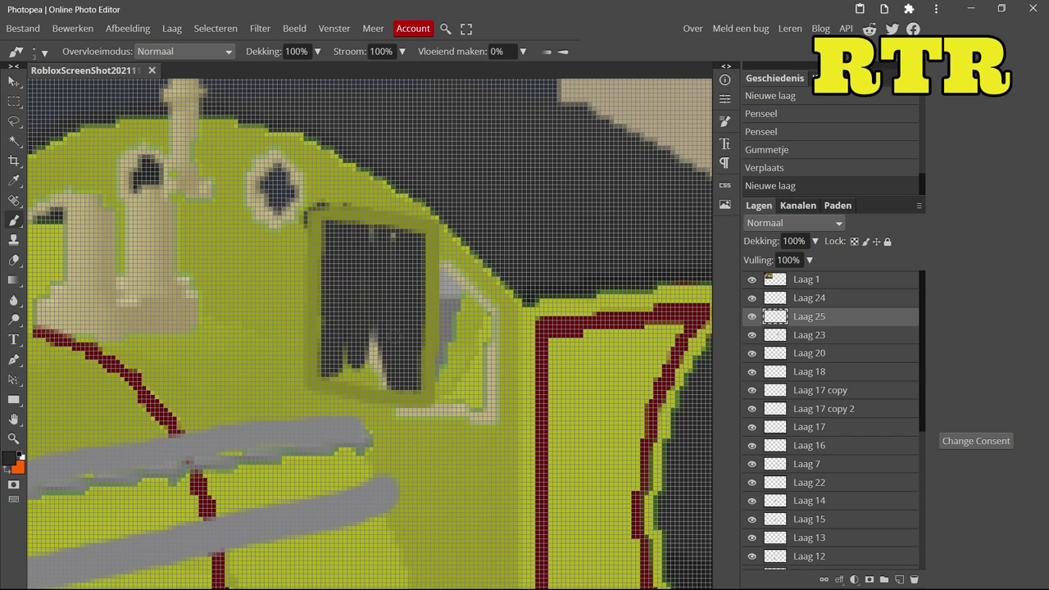
left_click(14, 260)
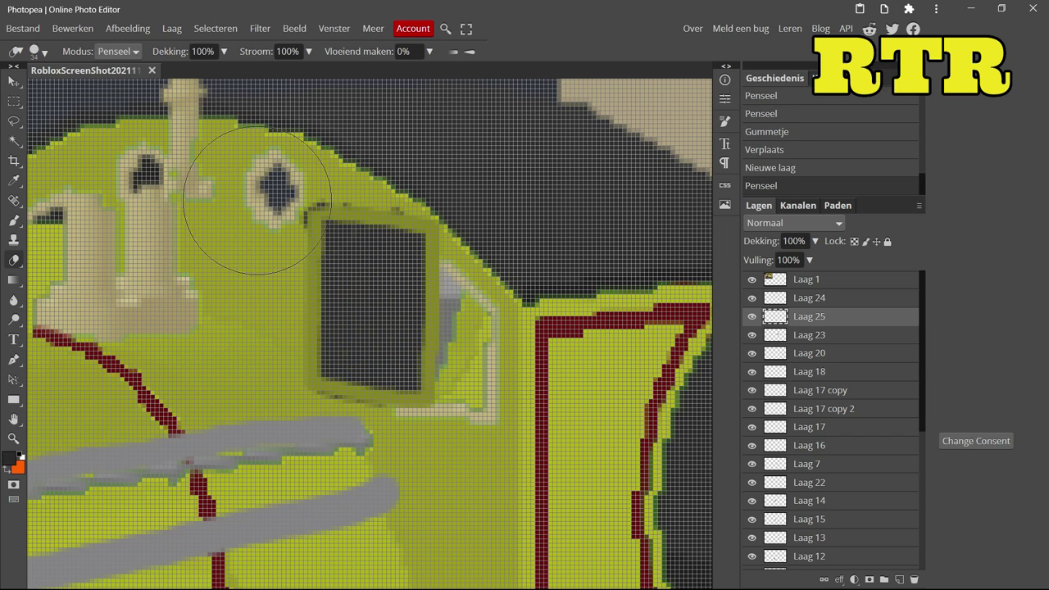
Step: Paint over the old round porthole and angular window trim in the cab's yellow-green on a layer above Laag 2 copy
key("b")
left_click(230, 286, "ctrl")
left_click(229, 287, "alt")
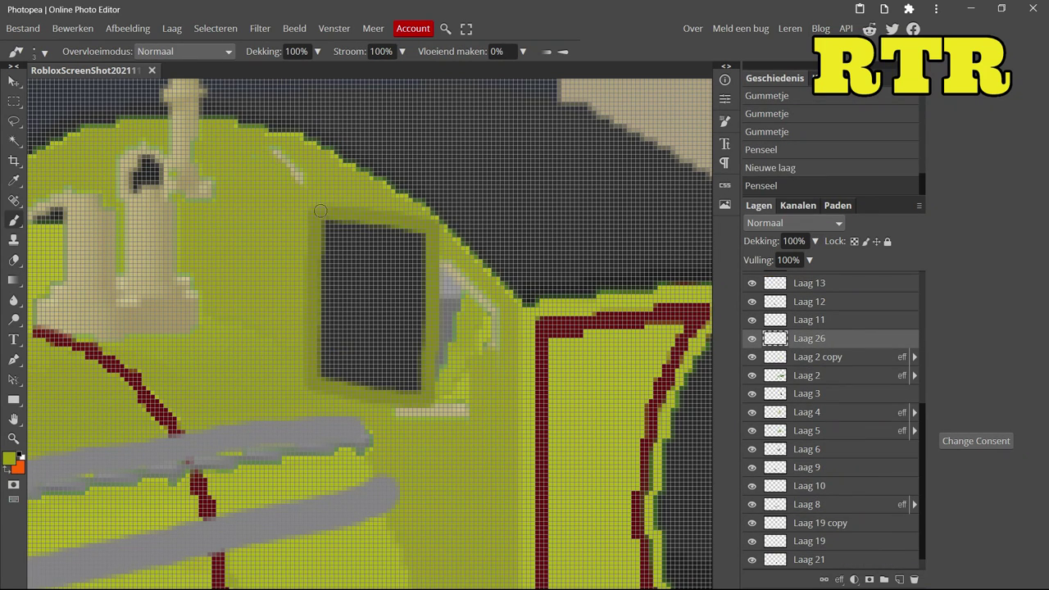
left_click(494, 348)
Step: Cover the arched window and the porthole beside the safety valves with the cab's yellow-green
scroll(445, 286, "up", 3)
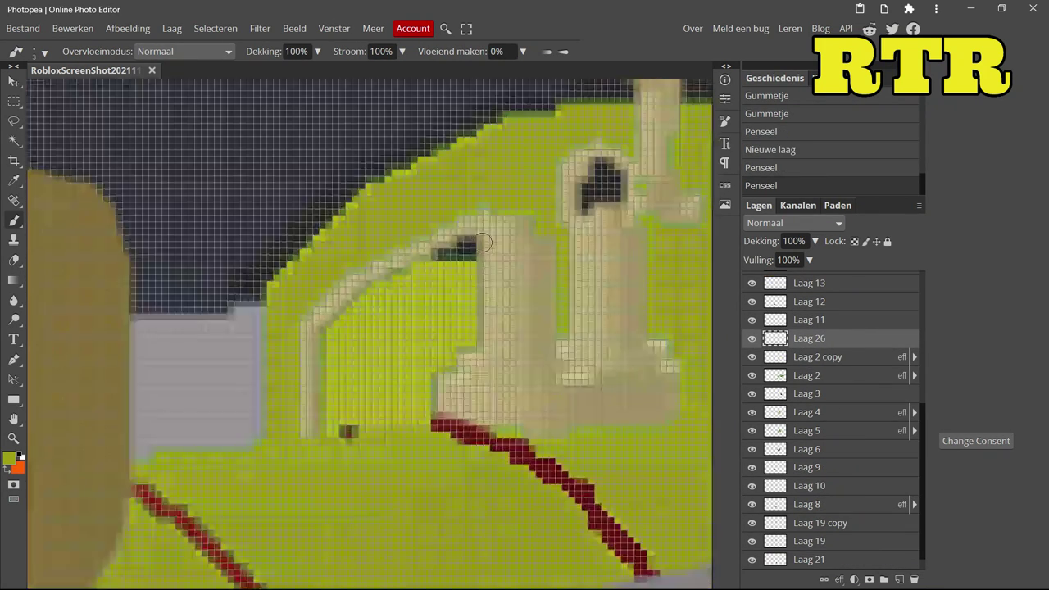
scroll(584, 129, "down", 3)
mouse_move(278, 361)
left_mouse_down()
mouse_move(303, 328)
mouse_move(311, 189)
mouse_move(352, 164)
left_mouse_up()
mouse_move(312, 345)
left_mouse_down()
mouse_move(409, 336)
mouse_move(366, 200)
mouse_move(426, 223)
left_mouse_up()
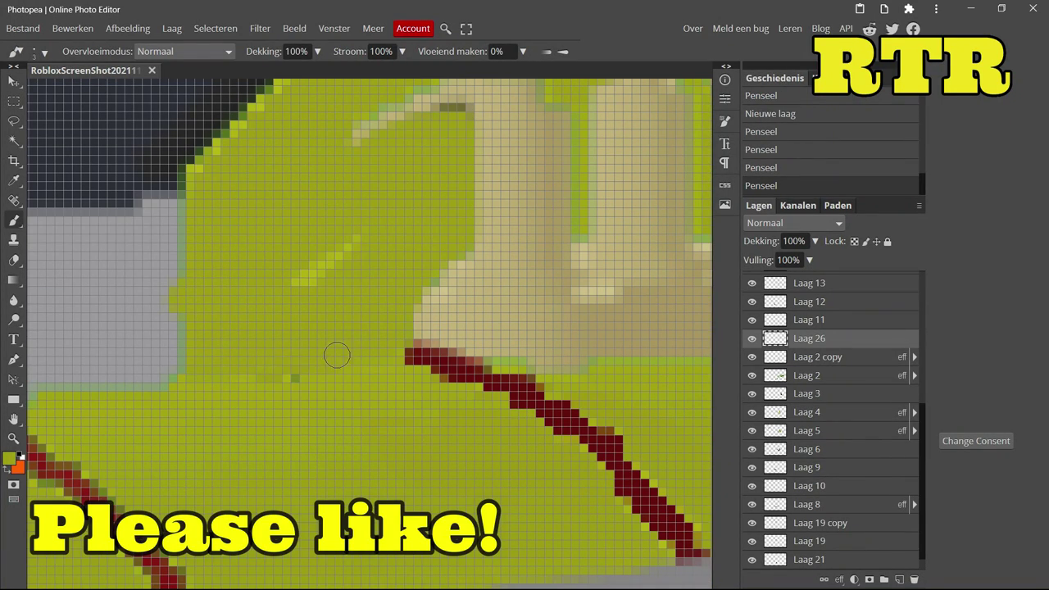
left_click_drag(338, 256, 293, 287)
scroll(328, 295, "down", 5)
scroll(298, 216, "up", 4)
left_click(809, 320)
scroll(766, 340, "up", 5)
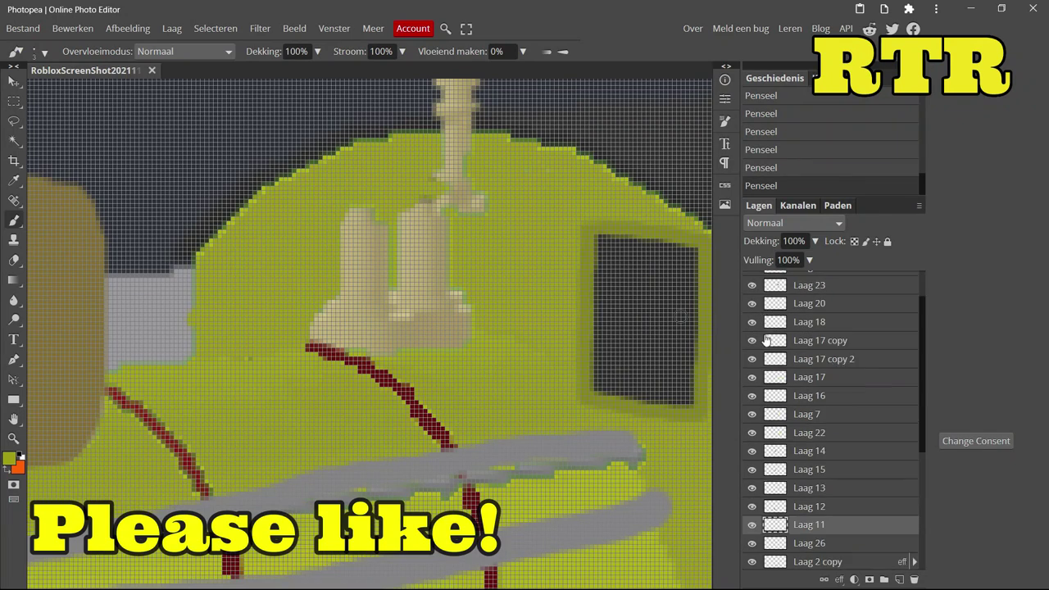
Step: Duplicate Laag 24 and Laag 25, move the copied window to the cab's other side and reposition it with Free Transform
scroll(766, 340, "up", 3)
left_click(809, 297)
left_click(809, 316, "shift")
right_click(787, 317)
left_click(754, 269)
key("v")
left_click_drag(360, 277, 19, 263)
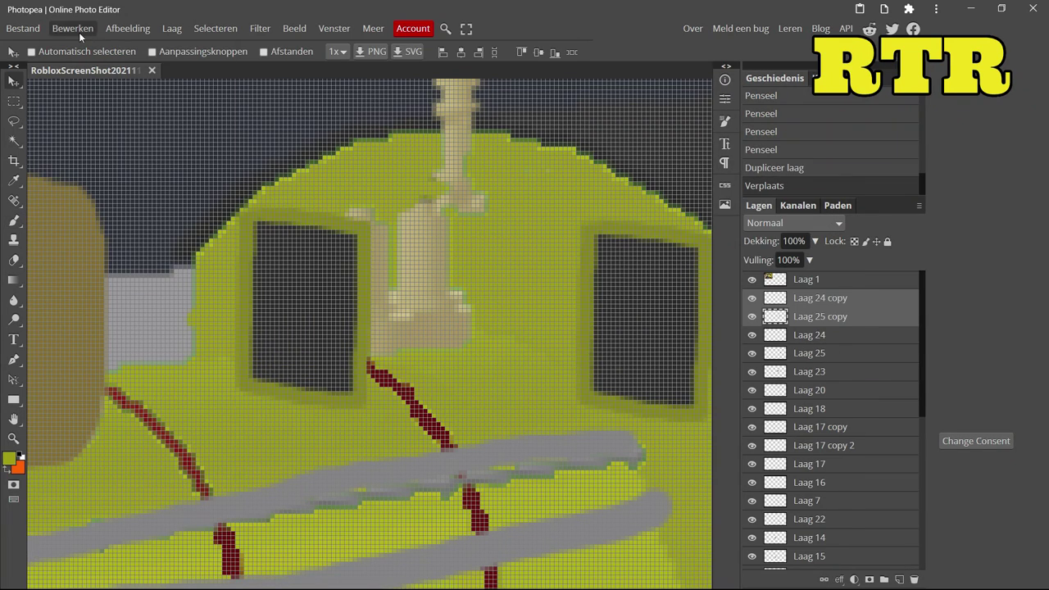
key("ctrl+alt+t")
left_click_drag(300, 304, 290, 295)
key("Return")
Step: Merge the two copied window layers and erase the parts overlapping the safety valves and boiler
key("e")
right_click(787, 307)
left_click(761, 527)
left_click_drag(371, 416, 410, 344)
left_click_drag(414, 295, 418, 385)
scroll(573, 287, "down", 5)
scroll(587, 285, "up", 4)
Step: Shift the original window in Laag 24 and Laag 25 slightly down and right, merge both layers and tidy the edges
key("v")
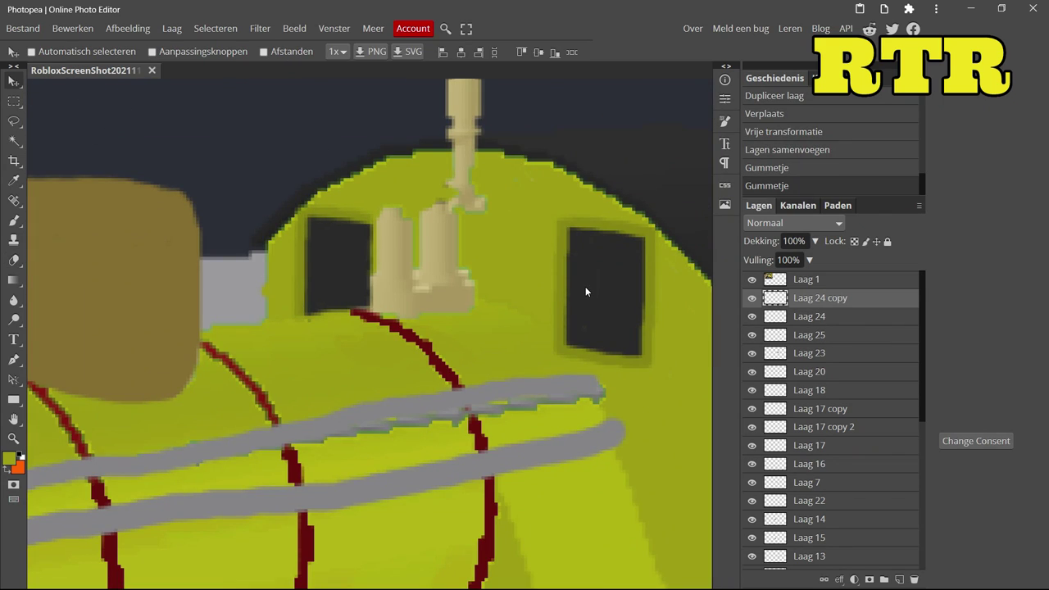
left_click(806, 317)
left_click(809, 335, "shift")
left_click_drag(599, 304, 612, 314)
key("e")
right_click(786, 316)
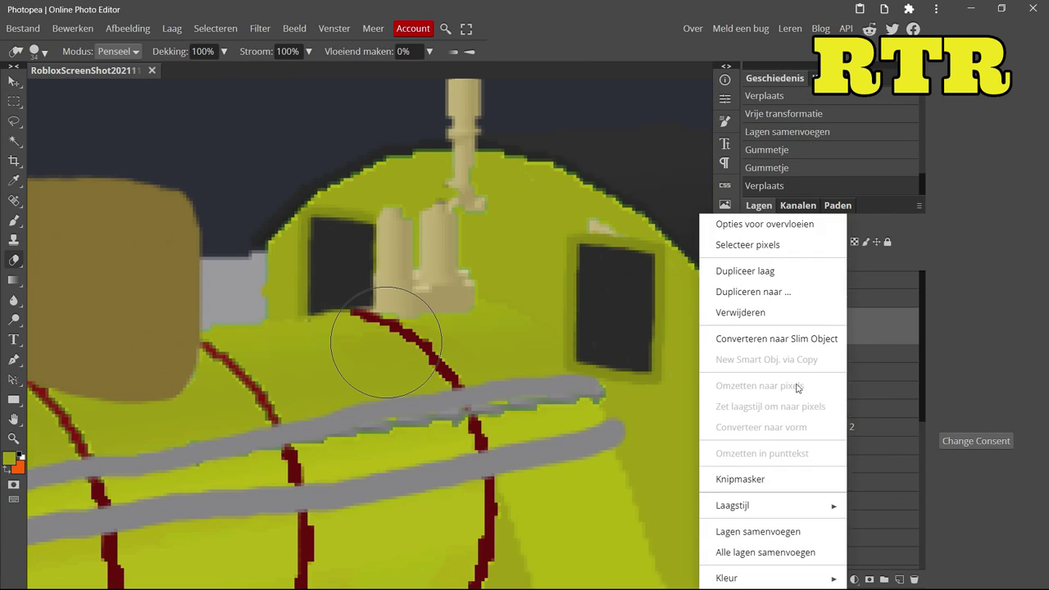
left_click(762, 531)
left_click(537, 402)
Step: Paint over the exposed beige trim above the original window in the cab's yellow-green on a new layer
key("b")
left_click(899, 579)
left_click(9, 458)
left_click(352, 320)
left_click(570, 220)
scroll(570, 220, "down", 5)
scroll(475, 271, "up", 8)
Step: Paint out the whistle on the cab roof using wall colour 2c2e38, the cab's yellow-green and the roof's dark grey
left_click(9, 458)
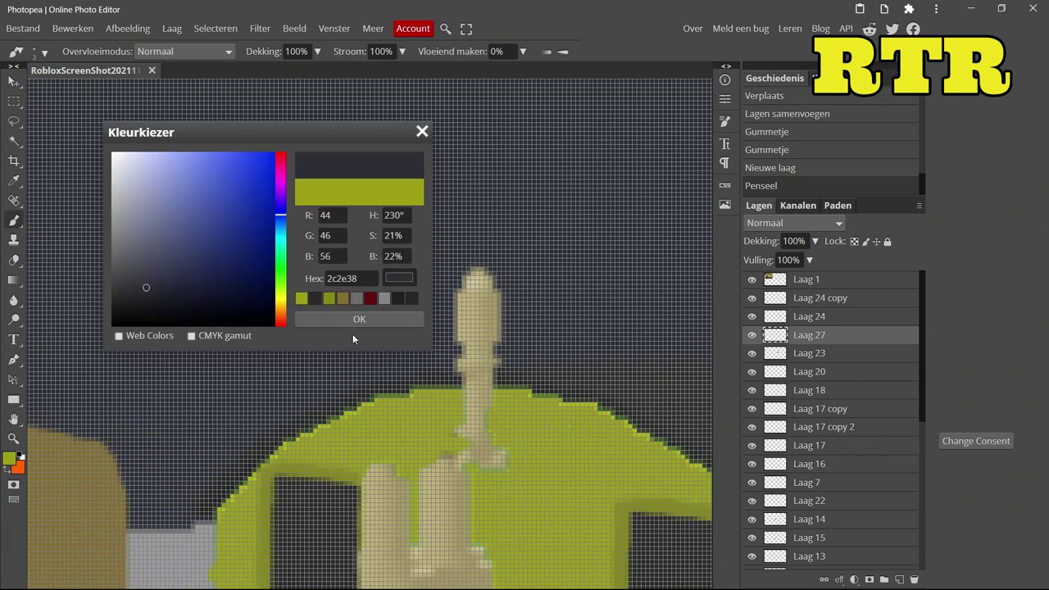
left_click(373, 302)
left_click(428, 316)
left_click(9, 458)
left_click(484, 445)
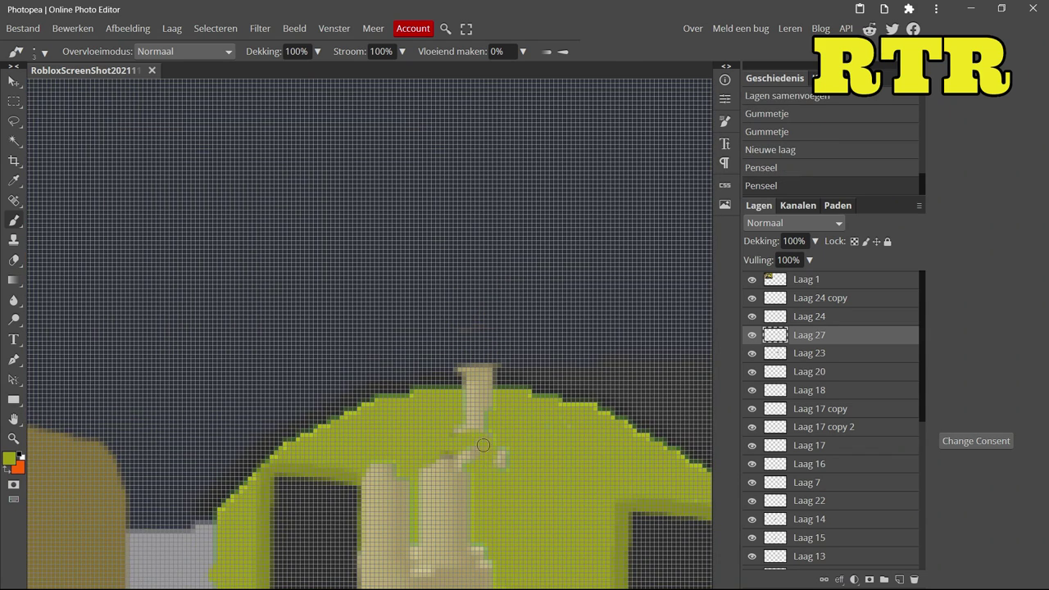
left_click(491, 402)
left_click(9, 458)
left_click(147, 319)
left_click(360, 323)
left_click(483, 377)
scroll(483, 377, "down", 5)
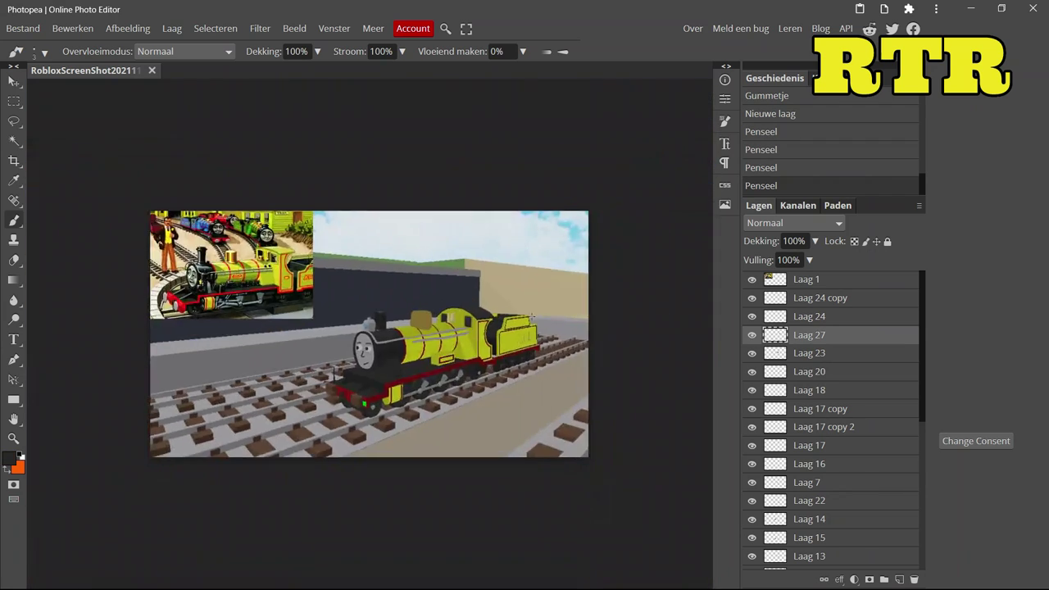
Step: Paint a darker olive rim along the curved front edge of the cab roof with a size 4 brush and trim it
scroll(397, 322, "up", 4)
left_click(9, 458)
left_click(359, 322)
left_click_drag(454, 350, 481, 385)
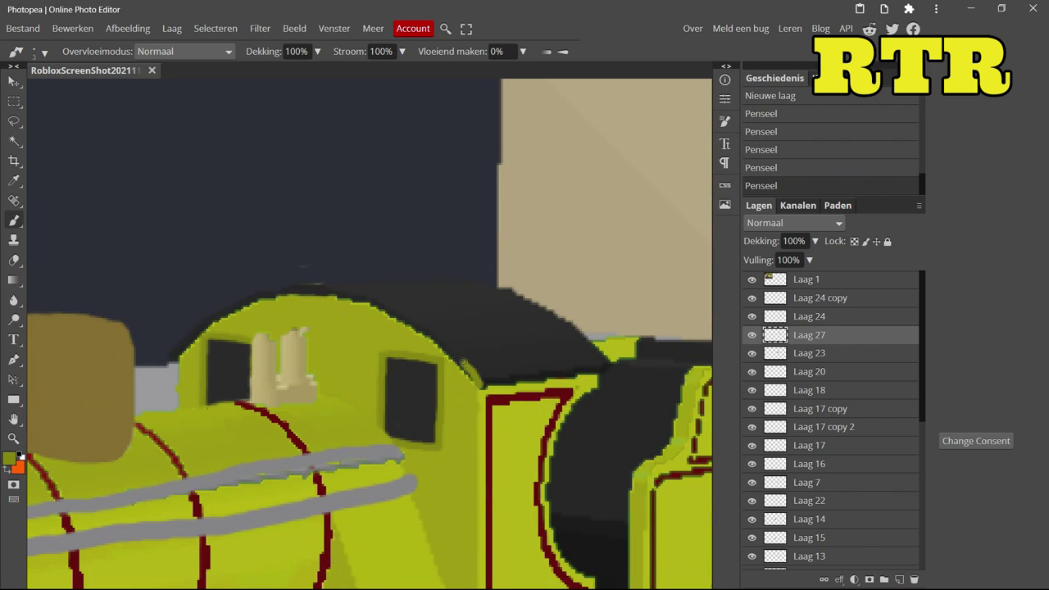
left_click(44, 52)
left_click_drag(174, 356, 239, 305)
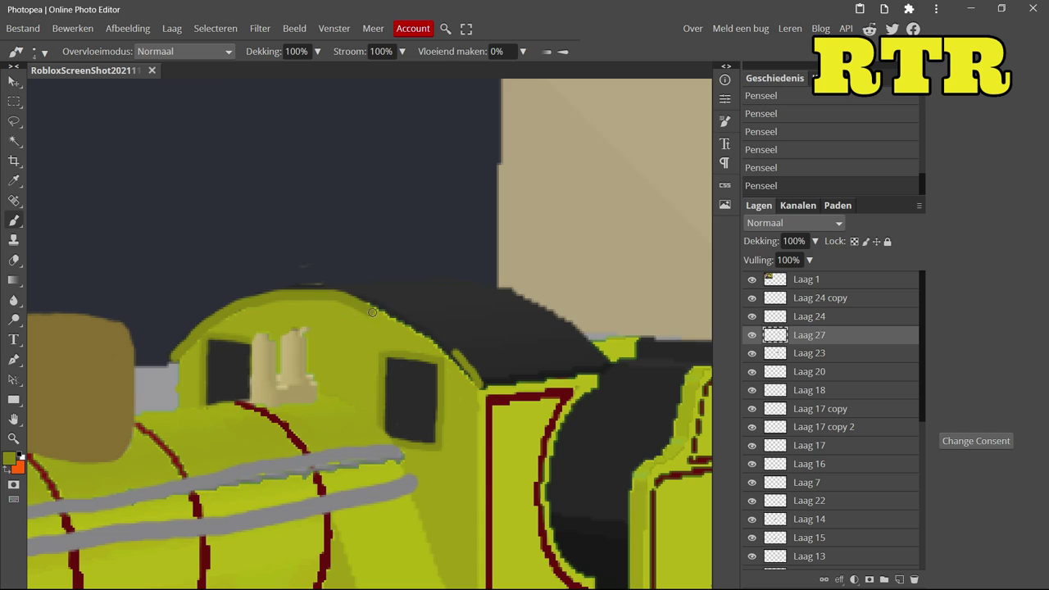
key("e")
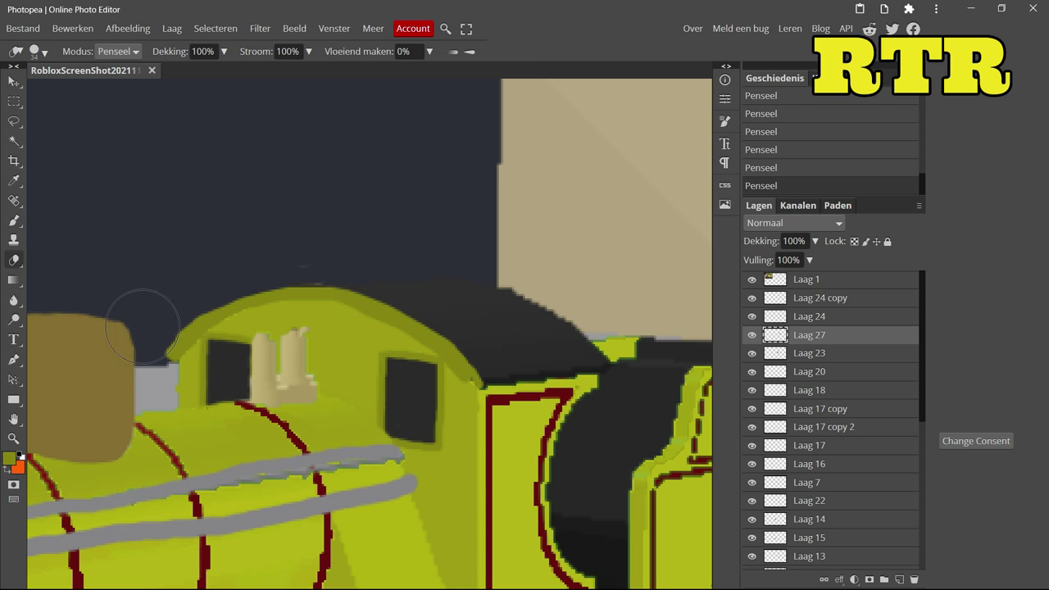
Step: Try another brush stroke along the left end of the cab roof rim and undo it
left_click(14, 220)
left_click_drag(177, 344, 228, 312)
key("ctrl+z")
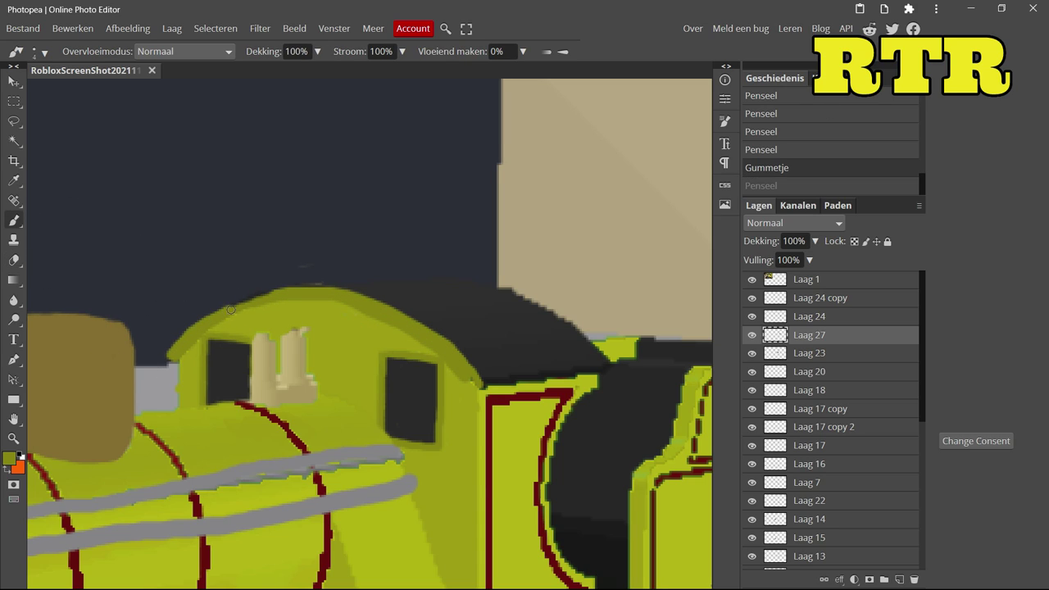
Step: Copy the dark roof area selected with the Magic Wand onto a new layer and give it a yellow-green color overlay at 100% opacity
key("ctrl+shift+z")
scroll(229, 311, "down", 2)
key("w")
key("ctrl+v")
right_click(807, 541)
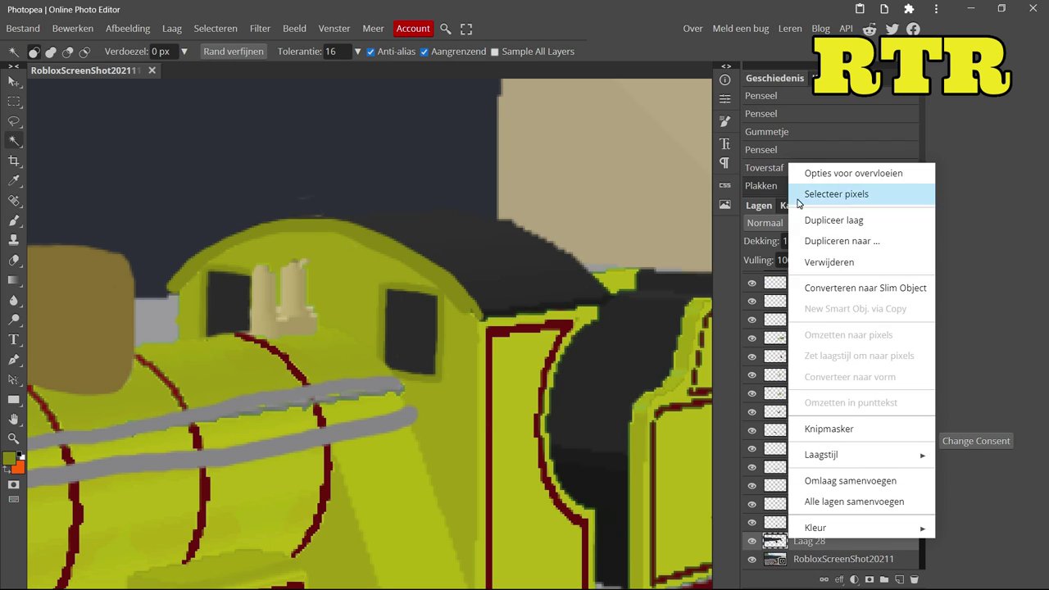
left_click(853, 173)
left_click(161, 301)
left_click(419, 213)
left_click(499, 159)
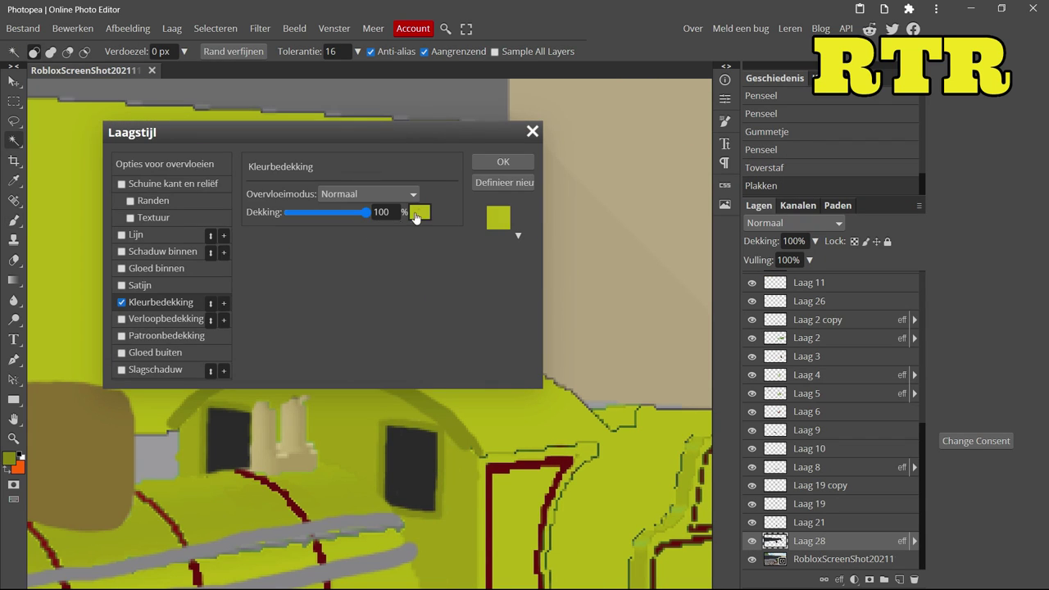
left_click(418, 212)
left_click(504, 161)
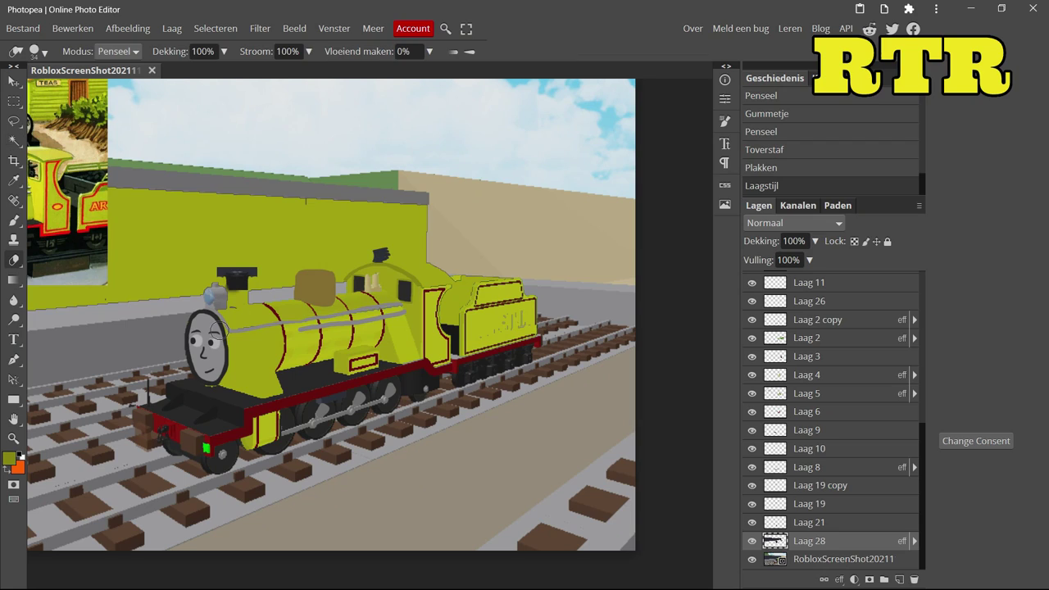
Step: Erase the yellow-green overlay layer from the wall, chimney, smokebox and tender, keeping it only on the cab roof
left_click_drag(217, 328, 258, 348)
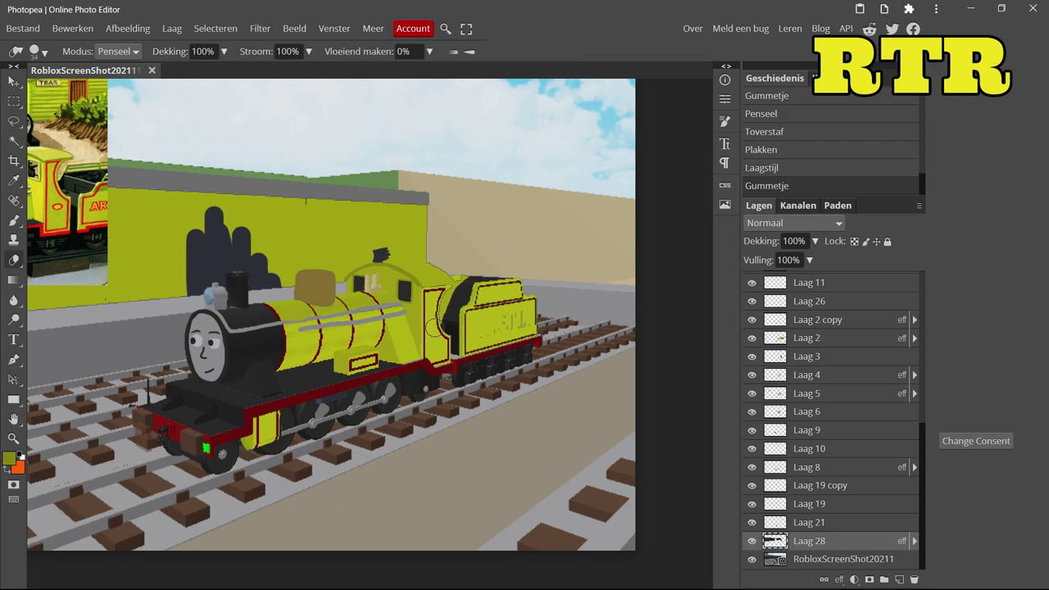
mouse_move(397, 191)
left_mouse_down()
mouse_move(176, 288)
mouse_move(298, 235)
mouse_move(360, 263)
left_mouse_up()
scroll(395, 249, "up", 5)
mouse_move(123, 426)
left_mouse_down()
mouse_move(140, 398)
mouse_move(287, 334)
mouse_move(525, 336)
mouse_move(319, 327)
mouse_move(450, 284)
mouse_move(201, 335)
mouse_move(129, 246)
left_mouse_up()
scroll(471, 296, "down", 5)
left_click_drag(445, 284, 32, 344)
scroll(242, 336, "down", 2)
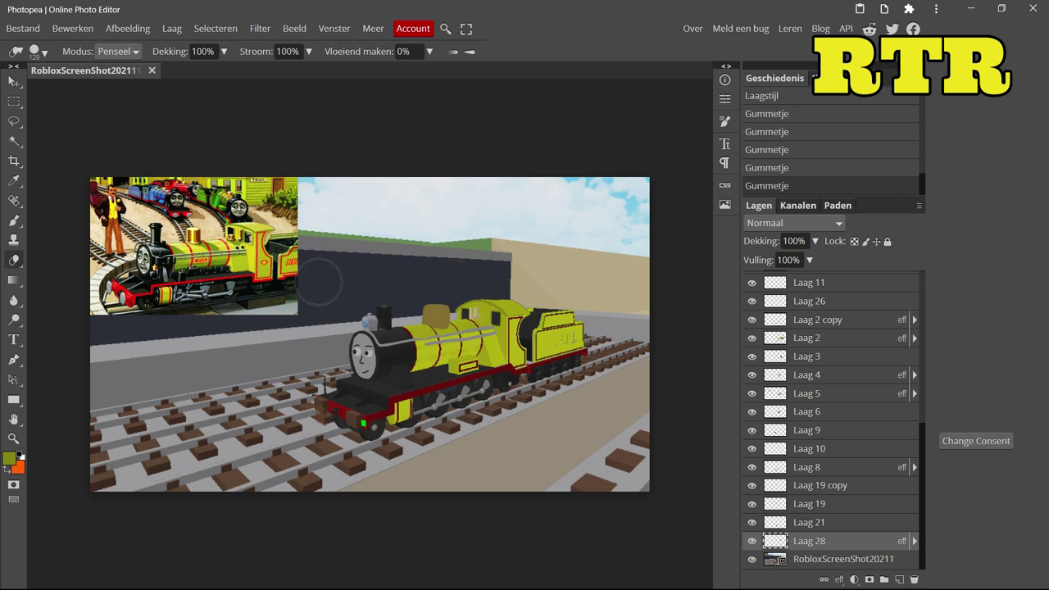
Step: On a new layer, paint over the lettering remnants and the inner dark red lining on the tender side in the sampled yellow-green
scroll(578, 322, "up", 8)
key("b")
key("ctrl+shift+n")
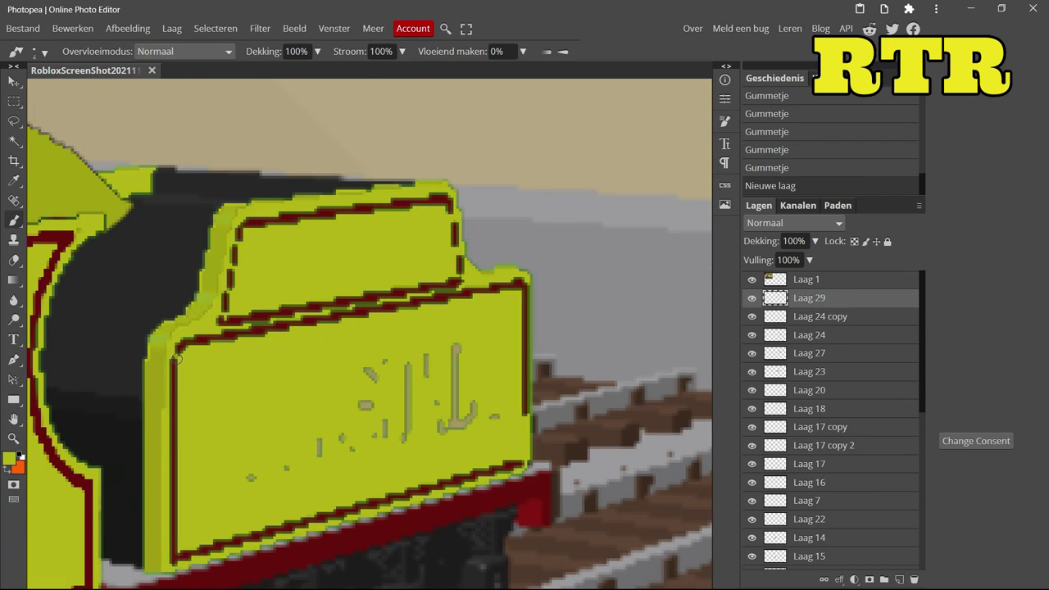
right_click(170, 353)
left_click(753, 166)
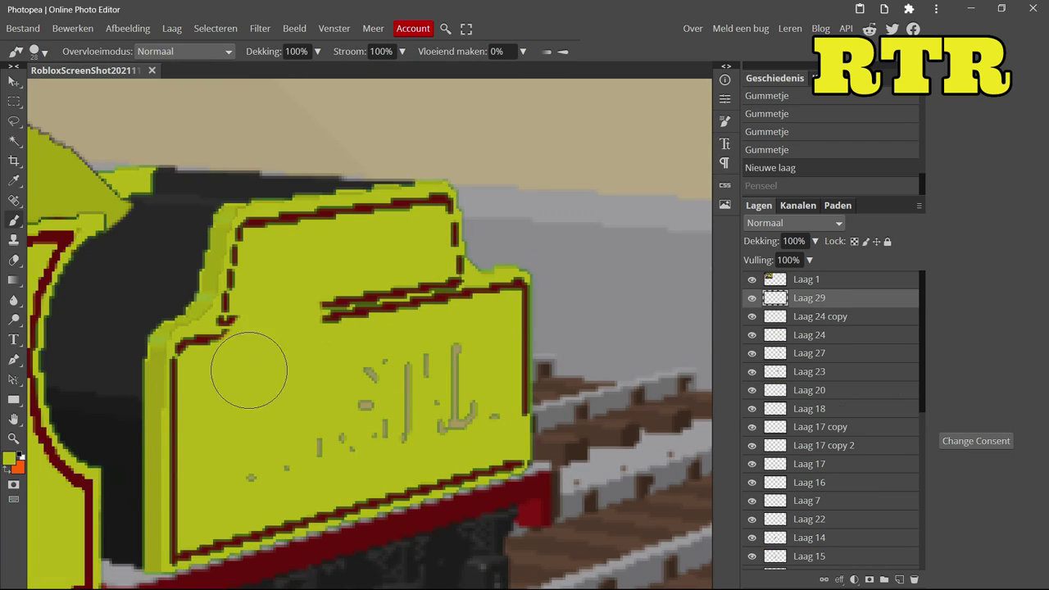
mouse_move(334, 336)
left_mouse_down()
mouse_move(457, 318)
mouse_move(492, 409)
left_mouse_up()
left_click_drag(250, 477, 352, 447)
left_click_drag(368, 369, 447, 430)
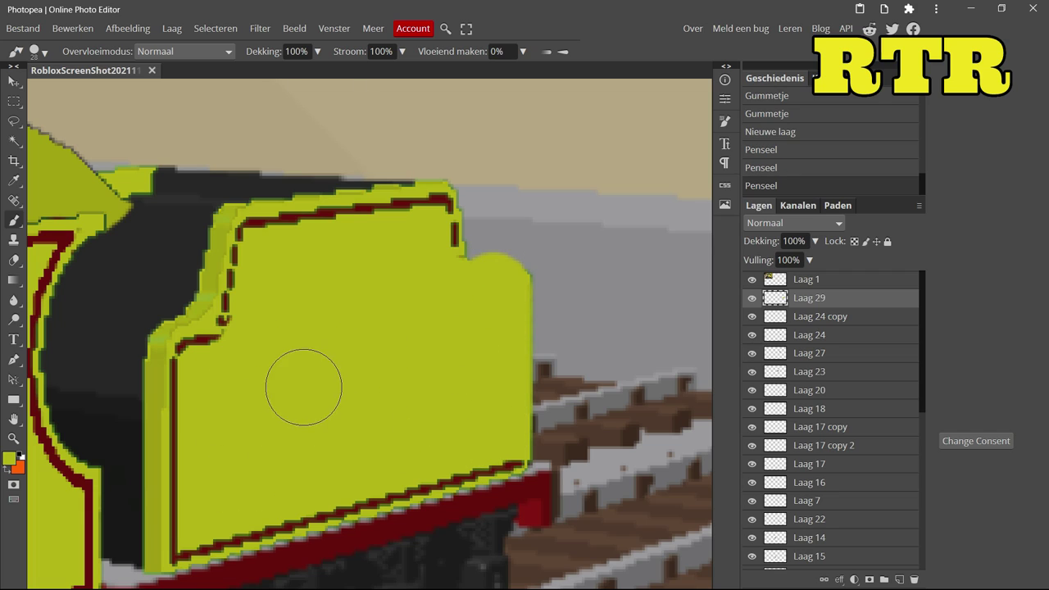
Step: Paint out the remaining tender lining with a 12 px yellow-green brush and square off the tender side's rear upper corner
left_click(33, 51)
left_click_drag(136, 87, 127, 88)
left_click_drag(455, 209, 508, 254)
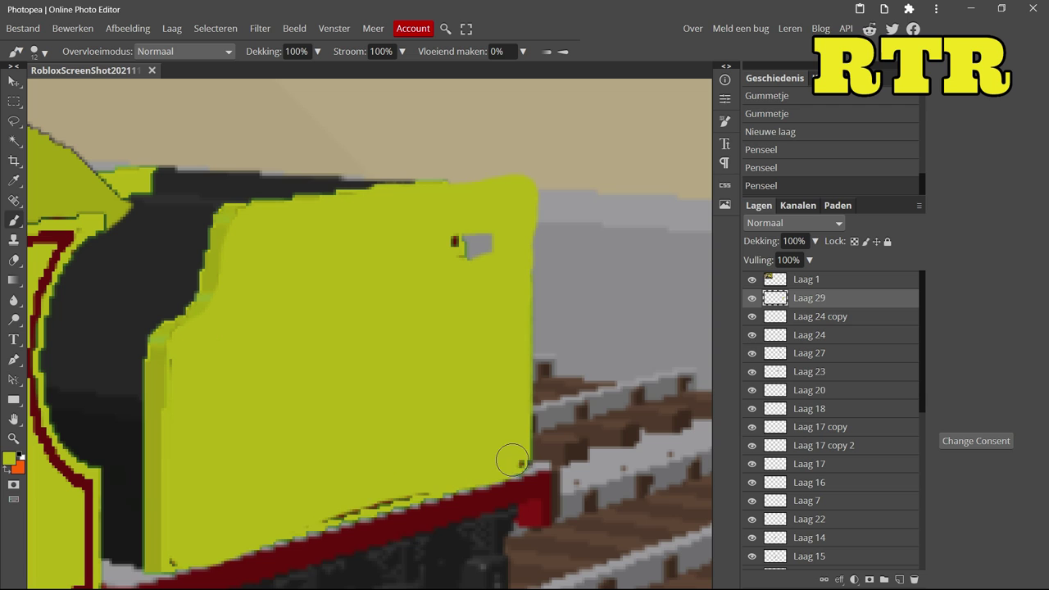
scroll(457, 272, "down", 5)
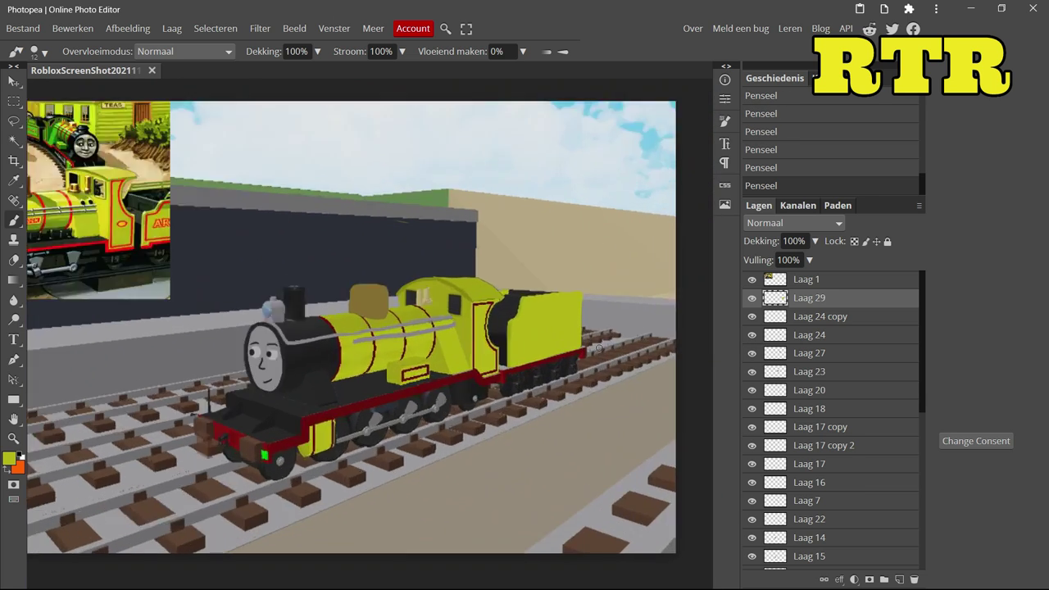
Step: Paint slanted yellow-green rail bars along the tender's upper edge and beside the cab with a size 3 brush
scroll(391, 293, "up", 5)
scroll(443, 282, "up", 5)
left_click(34, 51)
left_click_drag(127, 88, 119, 88)
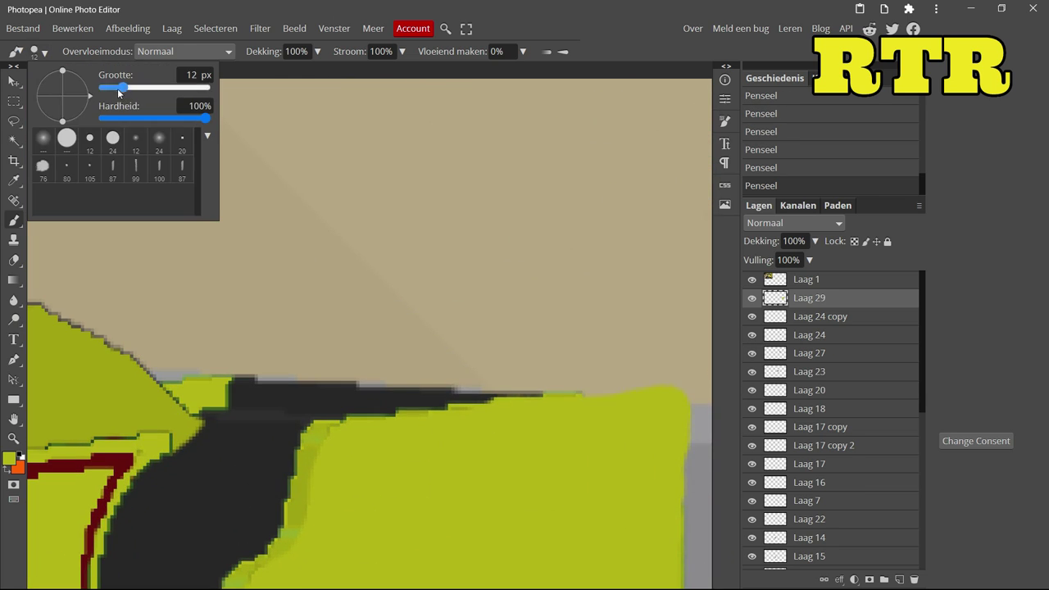
left_click_drag(369, 414, 386, 361)
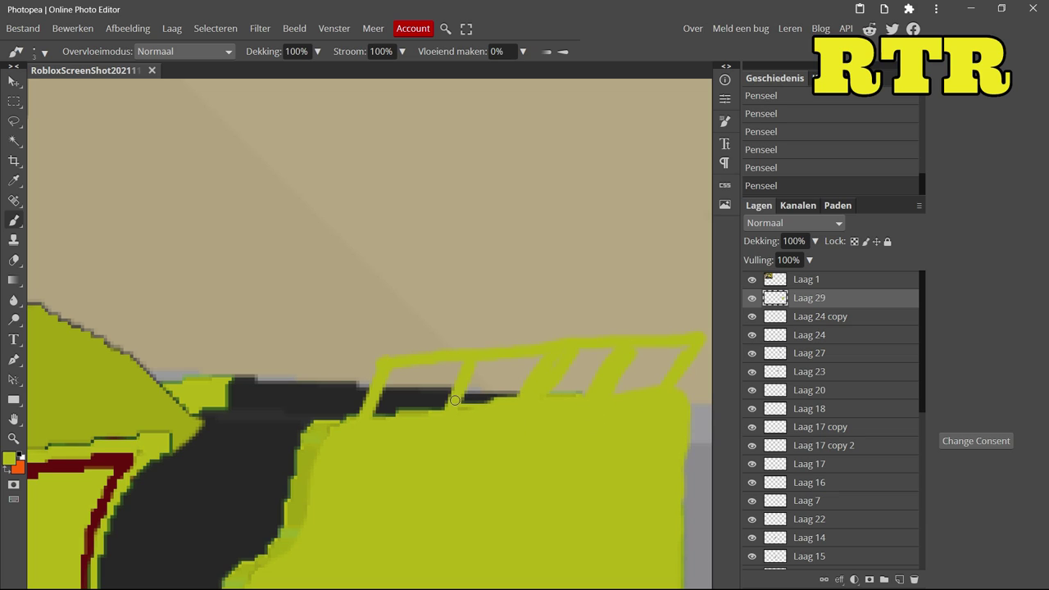
left_click(762, 168)
left_click_drag(229, 378, 248, 348)
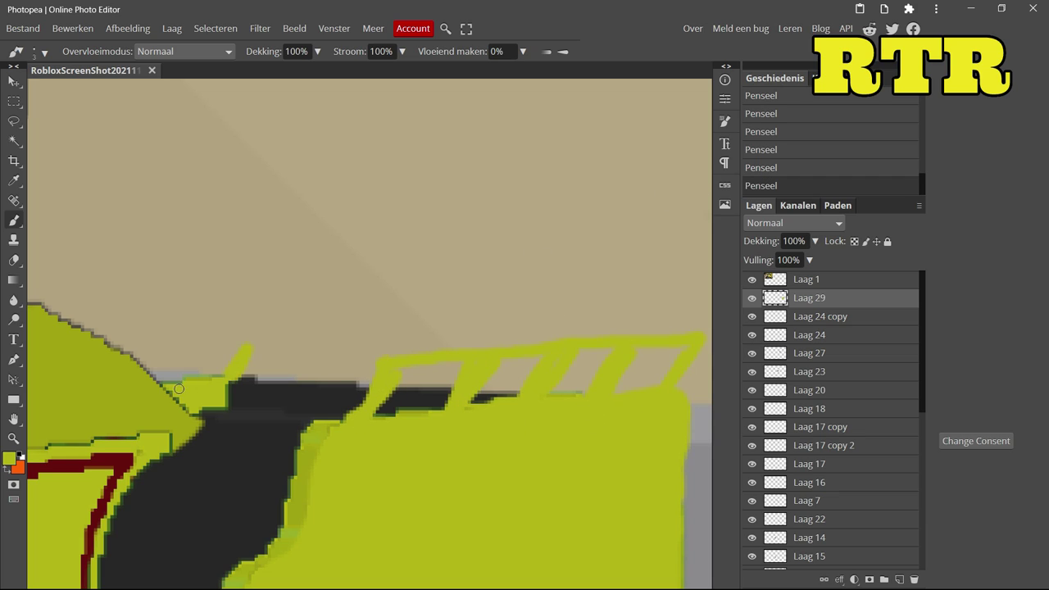
scroll(152, 367, "down", 5)
Step: On a new layer, paint a vertical lining stripe at each end of the tender side in dark red sampled from the footplate
scroll(369, 344, "up", 6)
left_click(9, 457)
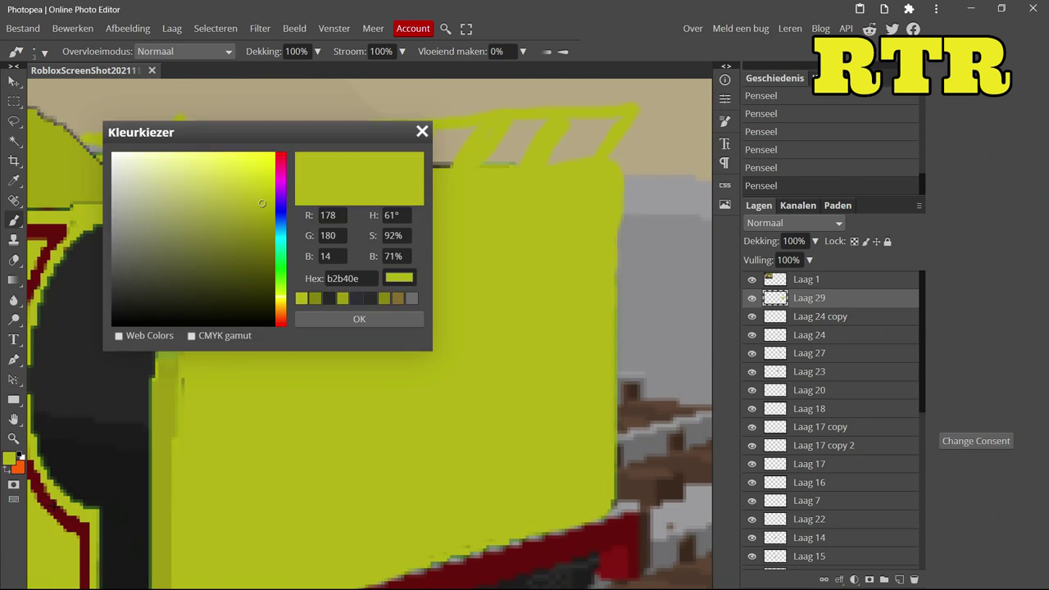
left_click(627, 528)
left_click(355, 318)
key("ctrl+shift+n")
scroll(655, 287, "down", 2)
left_click_drag(599, 119, 596, 343)
left_click_drag(198, 294, 197, 547)
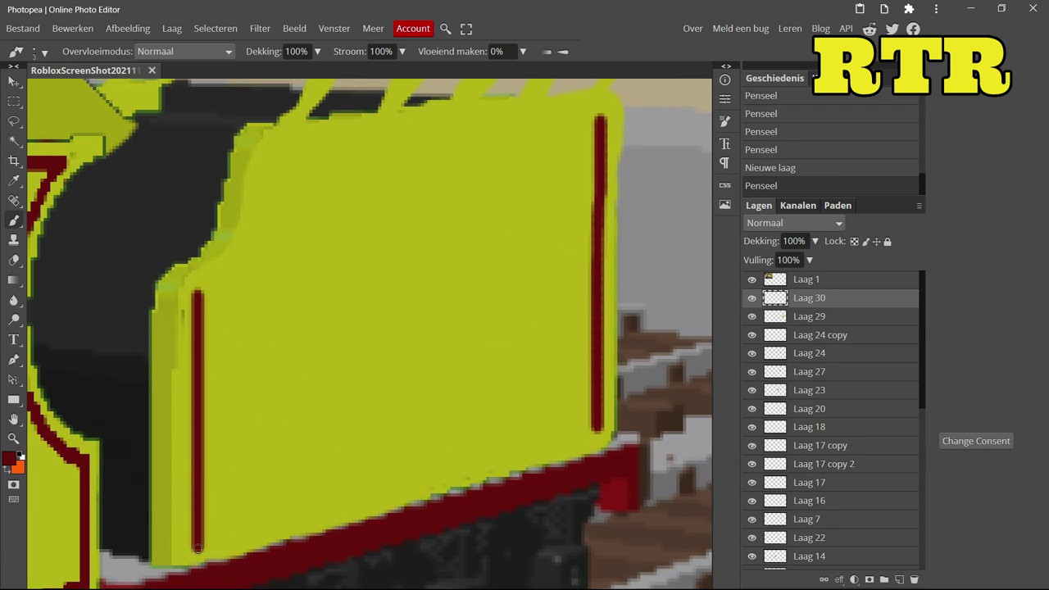
left_click_drag(600, 121, 600, 121)
key("ctrl+z")
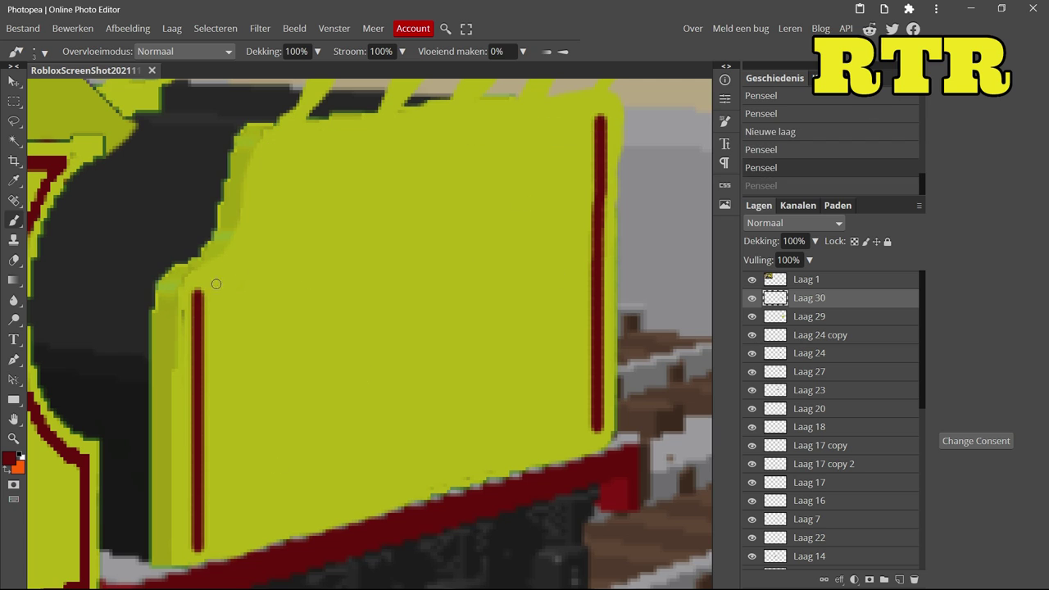
Step: Close the dark red border on the tender side with a stepped, curved upper line and a sloping lower line
left_click_drag(516, 105, 601, 121)
scroll(246, 352, "down", 4)
mouse_move(199, 408)
left_mouse_down()
mouse_move(460, 337)
mouse_move(255, 396)
mouse_move(455, 330)
mouse_move(604, 301)
left_mouse_up()
left_click(877, 170)
scroll(604, 301, "down", 5)
scroll(253, 352, "up", 4)
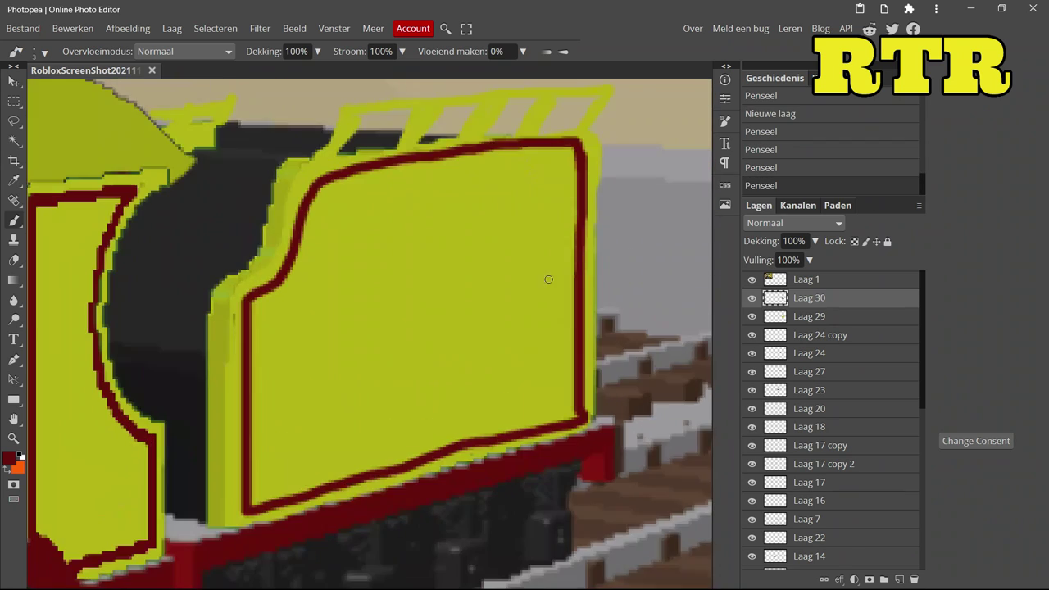
Step: Add the text "Arlesdale" in DejaVu Sans at 24 px on the tender side and nudge it down
key("t")
left_click(253, 351)
type("ArlesDa")
key("BackSpace")
key("BackSpace")
type("dale")
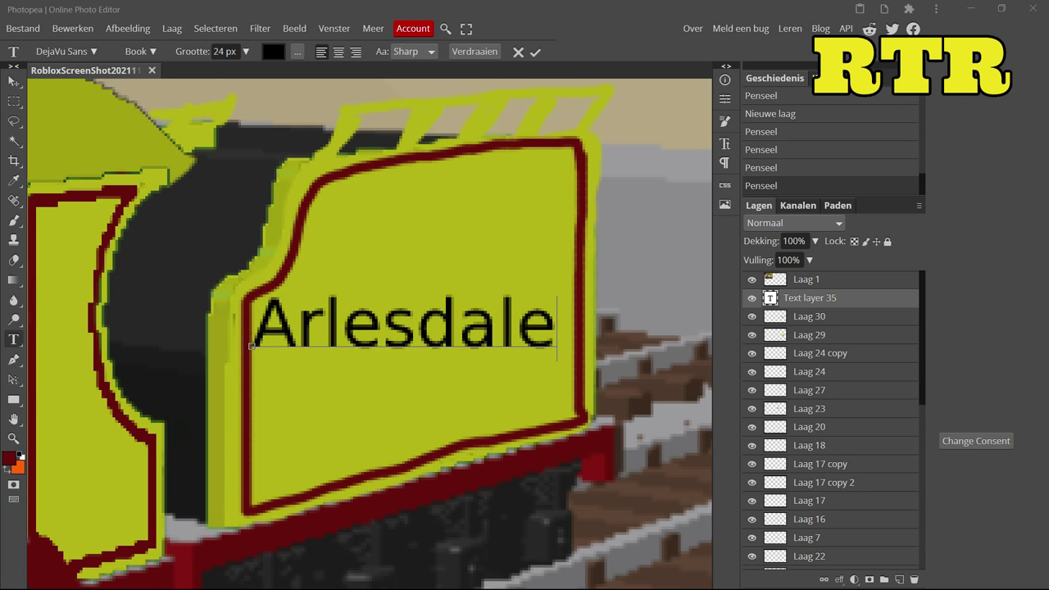
scroll(319, 222, "down", 5)
scroll(319, 131, "up", 4)
left_click(13, 81)
key("Down")
key("Down")
key("Down")
key("Down")
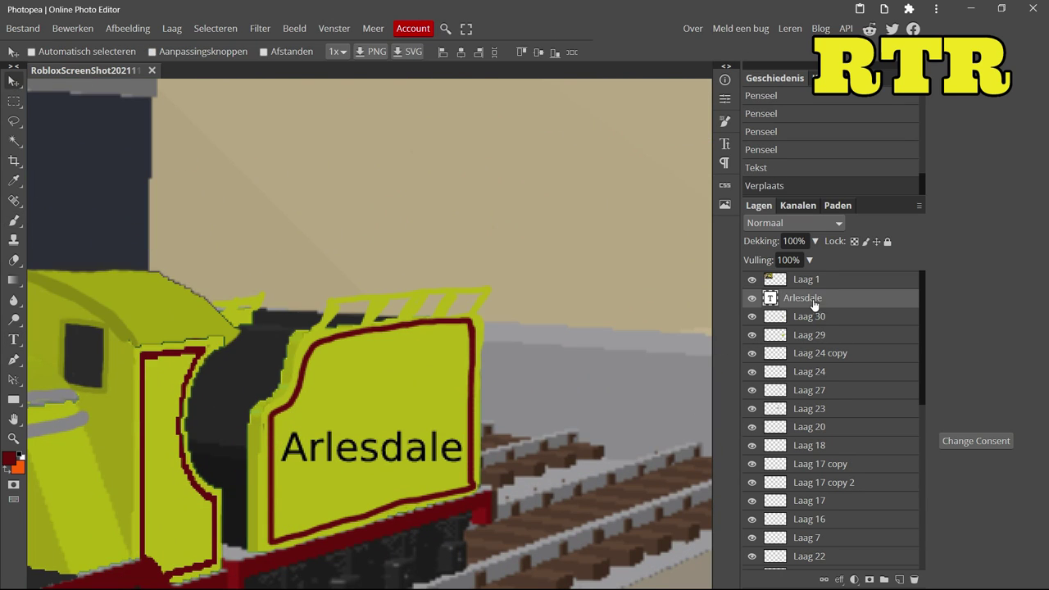
Step: Give the "Arlesdale" text a 1 px dark red outside stroke and a pale yellow color overlay
double_click(814, 308)
left_click(498, 217)
left_click(257, 258)
left_click(359, 319)
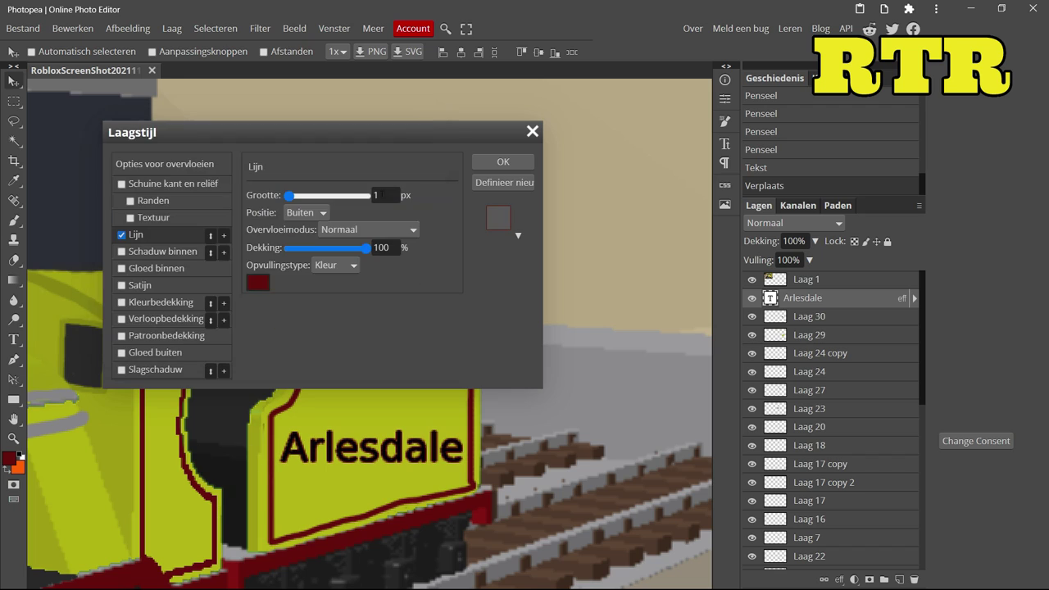
left_click(127, 306)
left_click(420, 213)
left_click_drag(259, 194, 194, 180)
key("Return")
key("Return")
scroll(347, 243, "up", 3)
Step: Rasterize the "Arlesdale" text layer
left_click(73, 27)
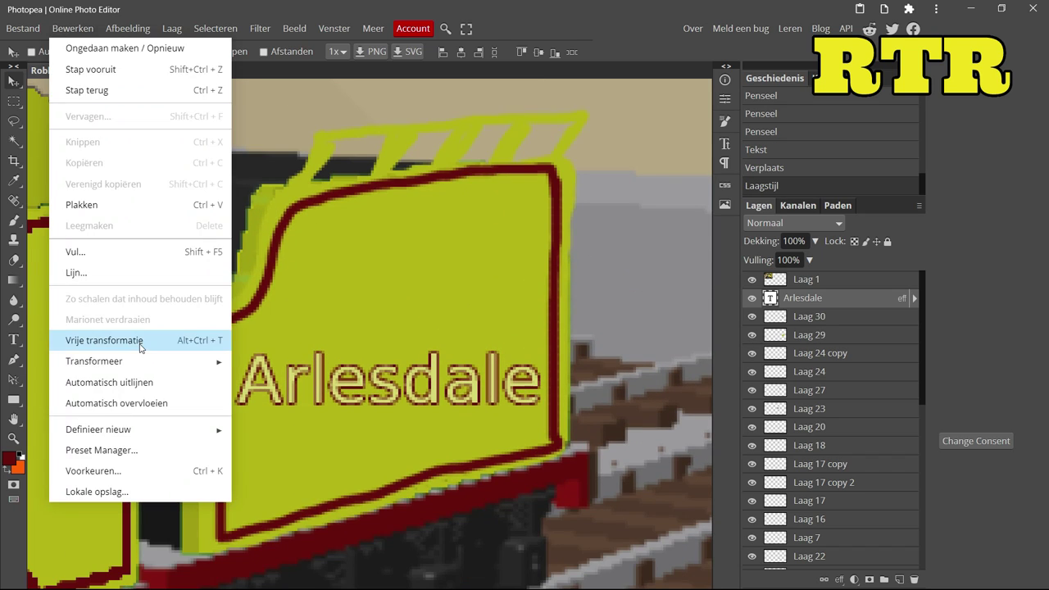
right_click(820, 297)
left_click(770, 378)
Step: Warp the rasterized "Arlesdale" lettering so it follows the slope of the tender side
left_click(73, 27)
left_click(117, 348)
key("Escape")
left_click(73, 28)
mouse_move(107, 361)
left_click(254, 466)
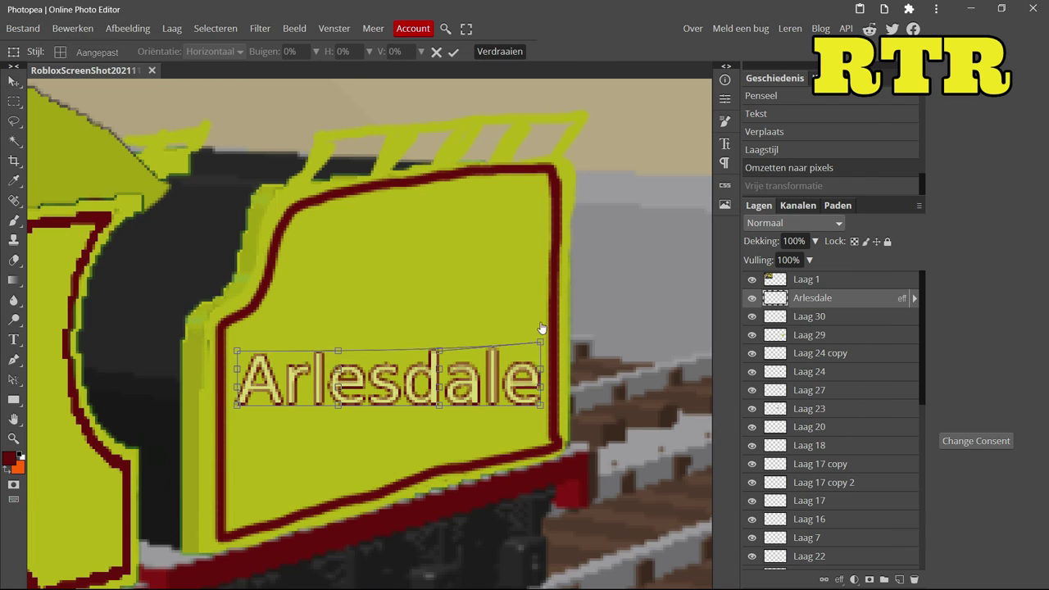
left_click_drag(541, 327, 539, 304)
left_click_drag(440, 349, 442, 321)
left_click_drag(338, 405, 343, 426)
left_click_drag(238, 405, 238, 453)
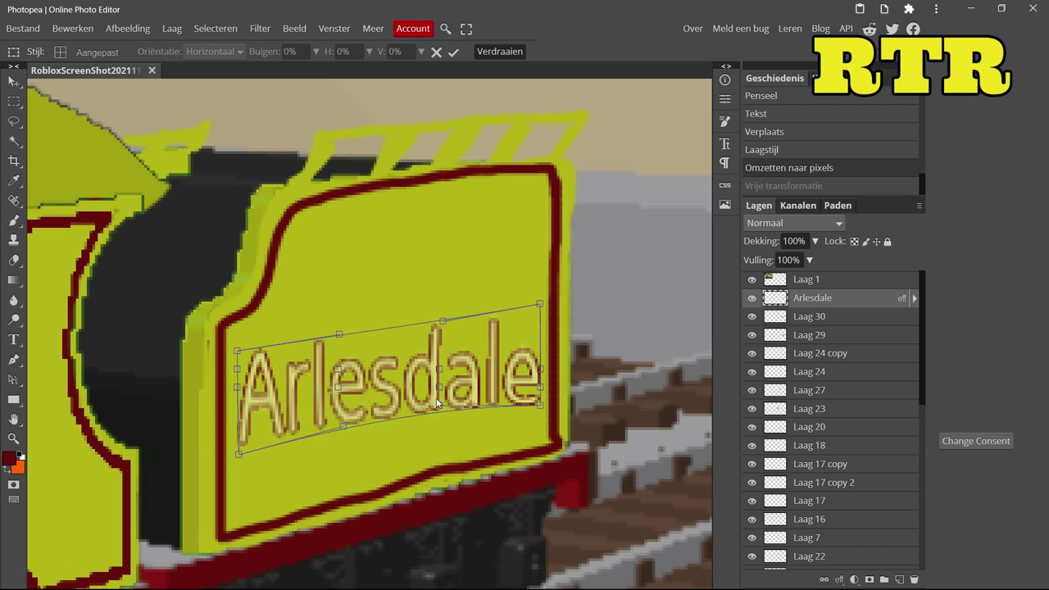
left_click_drag(540, 404, 538, 399)
left_click_drag(240, 396, 240, 410)
key("Escape")
Step: Delete the warped lettering layer and retype "Arlesdale" on the tender side in a bold slab-serif font
right_click(787, 297)
left_click(762, 309)
key("t")
left_click(277, 326)
type("Arlesdale")
key("ctrl+a")
left_click(70, 51)
left_click(49, 205)
left_click(13, 81)
Step: Style the new "Arlesdale" lettering with a pale yellow fill and dark red stroke, and place it rasterized over the tender side
right_click(787, 298)
left_click(767, 222)
left_click(121, 234)
left_click(501, 163)
left_click_drag(501, 164, 433, 241)
Step: Warp the slab-serif "Arlesdale" lettering to fit inside the dark red border and follow the tender's perspective
left_click(72, 28)
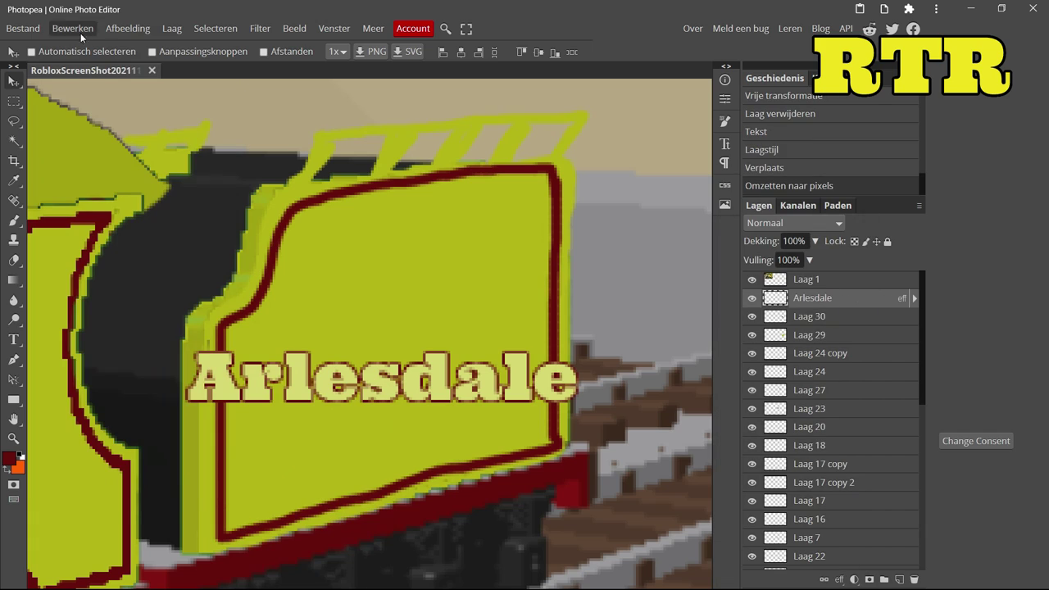
left_click(72, 28)
left_click(213, 328)
left_click_drag(591, 340, 243, 355)
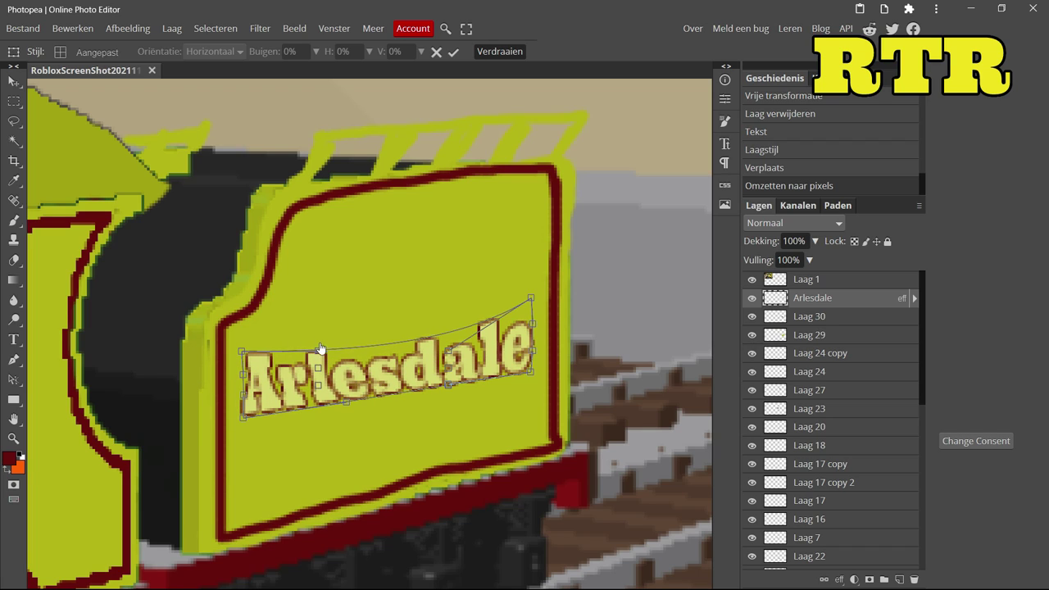
left_click_drag(320, 348, 340, 387)
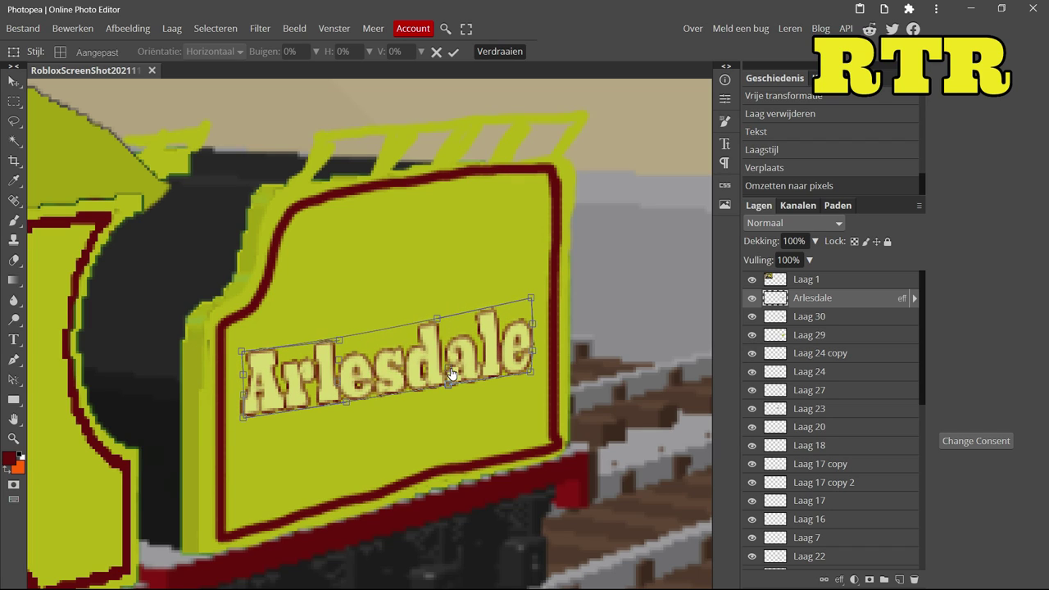
left_click_drag(451, 373, 445, 386)
left_click_drag(440, 319, 441, 326)
key("Return")
Step: Erase the upper part of the dark red border on Laag 30 and repaint its top line lower, just above the lettering
scroll(491, 328, "down", 5)
scroll(502, 264, "up", 8)
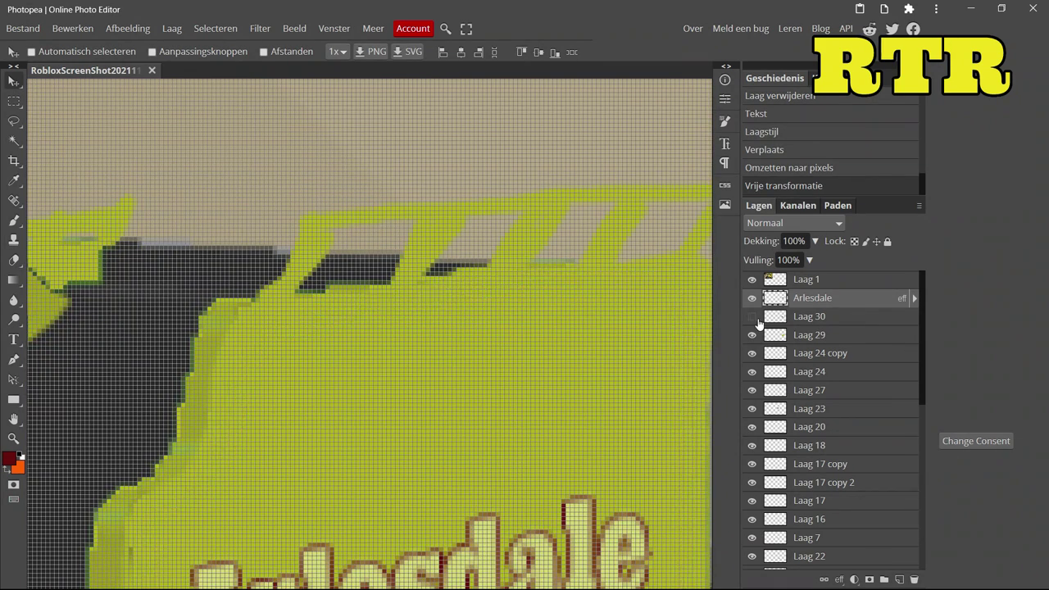
left_click(758, 316)
key("e")
right_click(457, 128)
left_click_drag(246, 344, 680, 279)
scroll(637, 305, "down", 3)
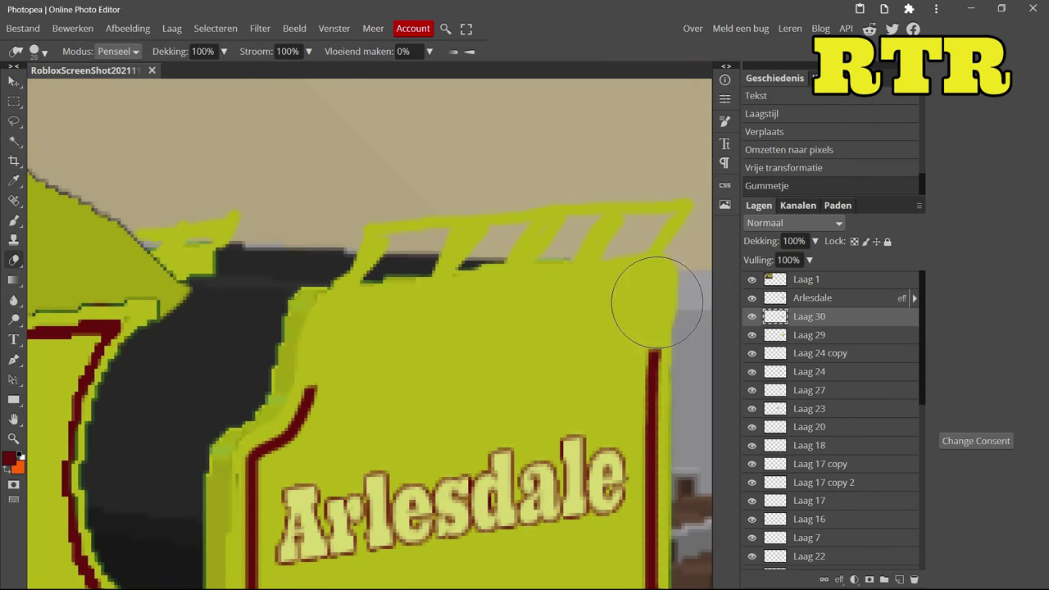
left_click(637, 305)
key("b")
left_click_drag(311, 392, 658, 346)
Step: Erase the yellow-green rail bars and the raised upper part of the tender side on Laag 29
scroll(459, 360, "right", 1)
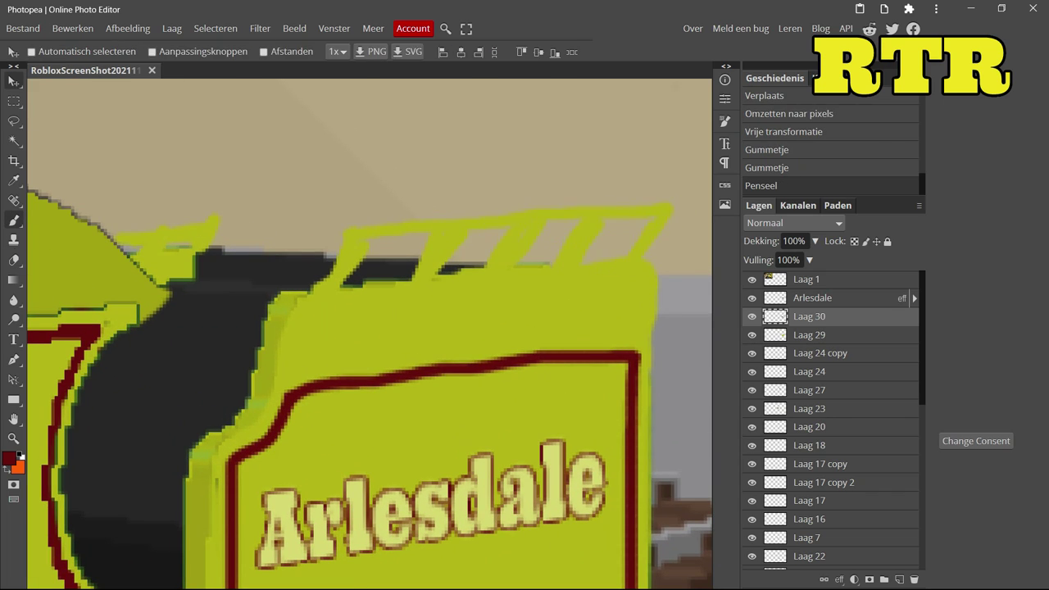
left_click(808, 334)
key("e")
mouse_move(327, 262)
left_mouse_down()
mouse_move(234, 237)
mouse_move(407, 284)
mouse_move(558, 280)
left_mouse_up()
key("b")
scroll(286, 454, "up", 1)
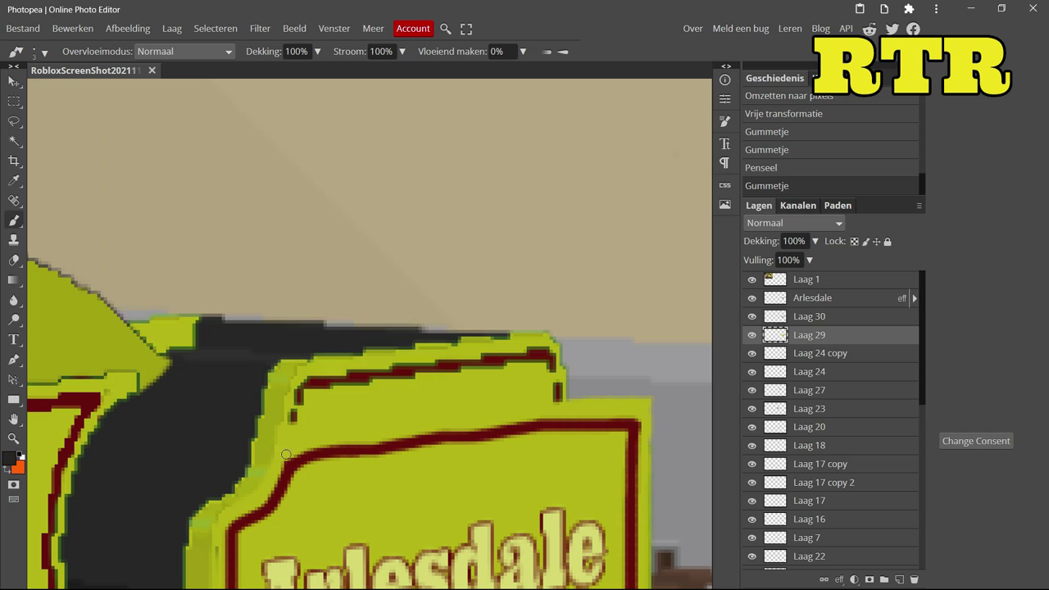
key("ctrl+z")
key("ctrl+shift+z")
Step: On a new layer, paint a dark coal heap over the tender's old upper side and trim its edges with the eraser
left_click(819, 352)
left_click(899, 579)
left_click(34, 51)
mouse_move(299, 426)
left_mouse_down()
mouse_move(459, 409)
mouse_move(199, 381)
left_mouse_up()
key("ctrl+[")
key("e")
left_click_drag(320, 447, 572, 450)
scroll(572, 451, "down", 1)
mouse_move(656, 213)
left_mouse_down()
mouse_move(164, 187)
mouse_move(579, 202)
left_mouse_up()
Step: Draw short curved texture strokes over the coal heap in near-black 191918 with a size 3 brush
key("b")
left_click(34, 51)
left_click_drag(203, 311, 262, 310)
left_click_drag(136, 426, 192, 423)
scroll(328, 369, "down", 1)
left_click_drag(473, 297, 494, 302)
left_click(762, 167)
left_click_drag(284, 353, 296, 393)
Step: On a new layer, paint five short uprights and a connecting rail along the tender's top edge in olive green sampled from the cab
left_click(9, 458)
left_click(51, 283)
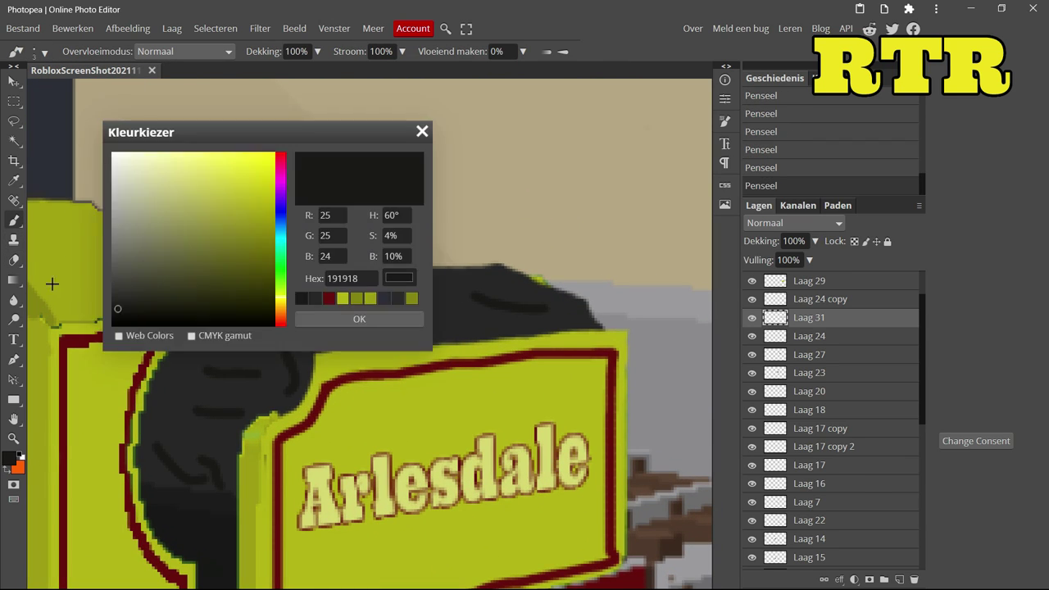
left_click(358, 319)
key("ctrl+shift+n")
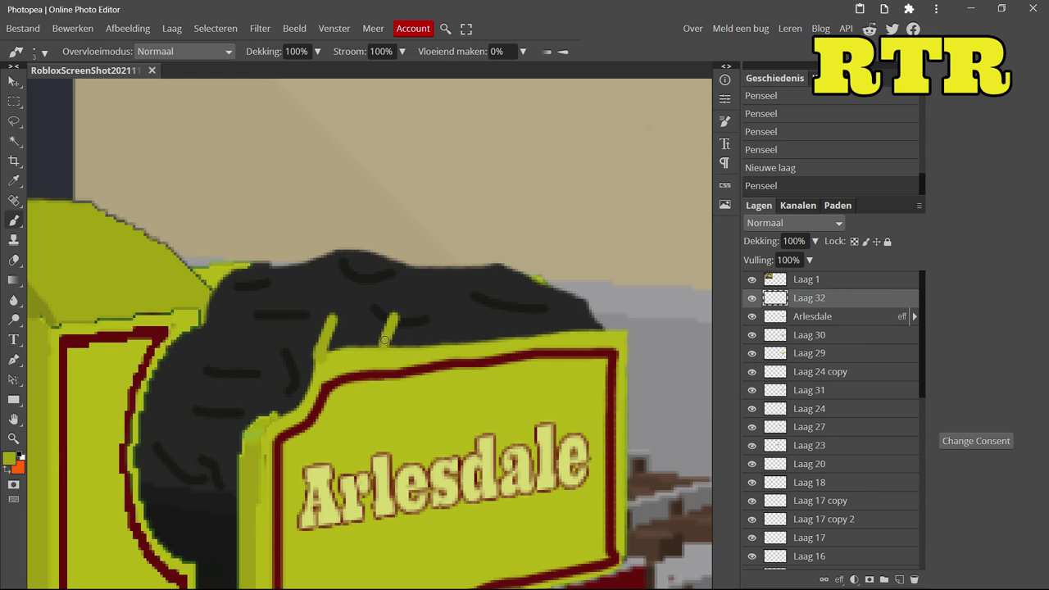
scroll(656, 287, "up", 1)
key("ctrl+z")
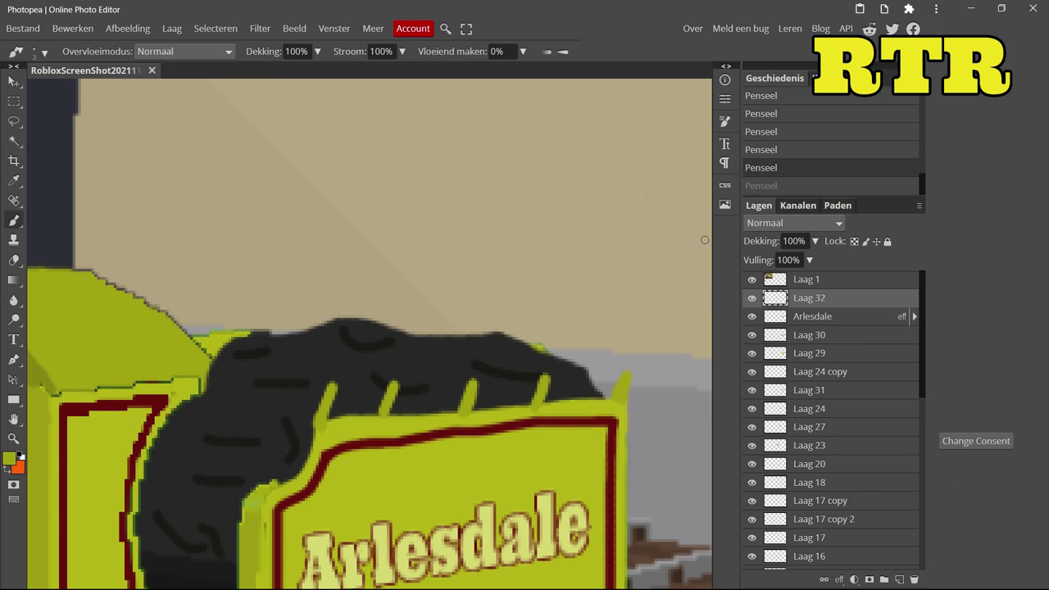
left_click_drag(332, 380, 367, 380)
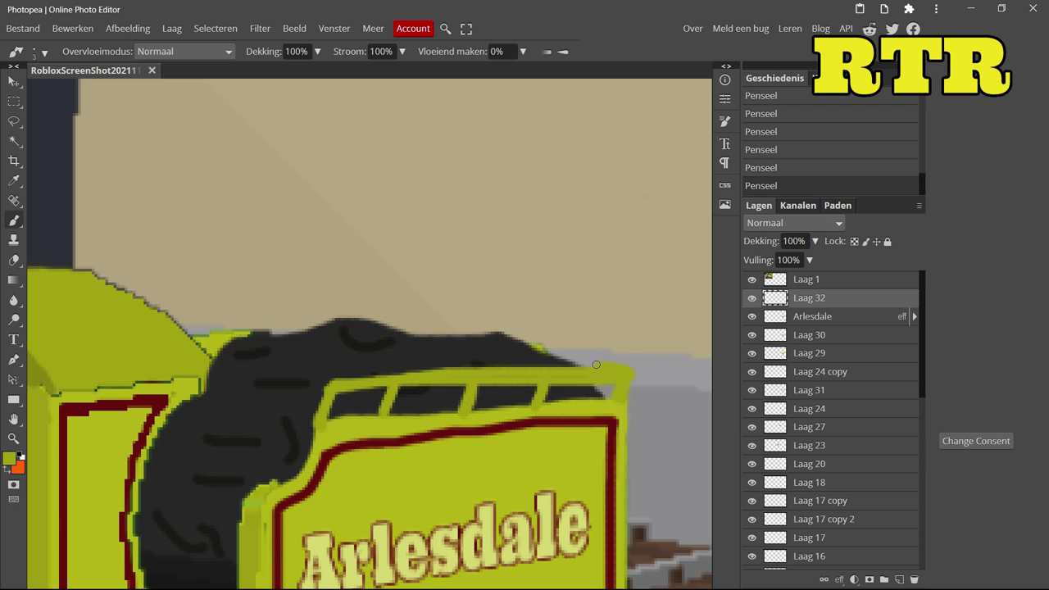
key("ctrl+0")
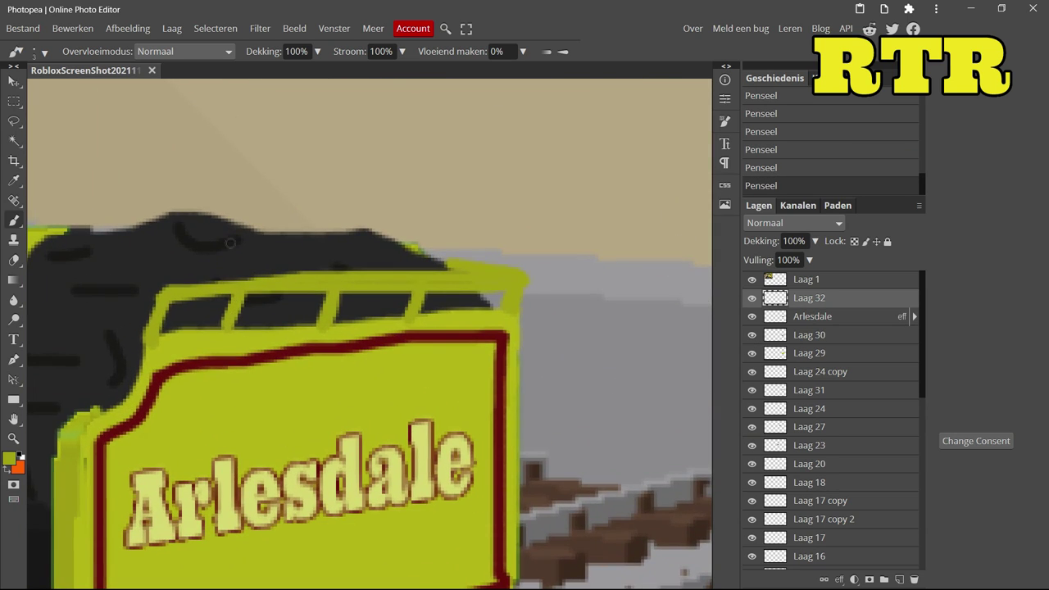
Step: Erase the olive railing along the tender's top edge and create a new layer above Laag 32
key("e")
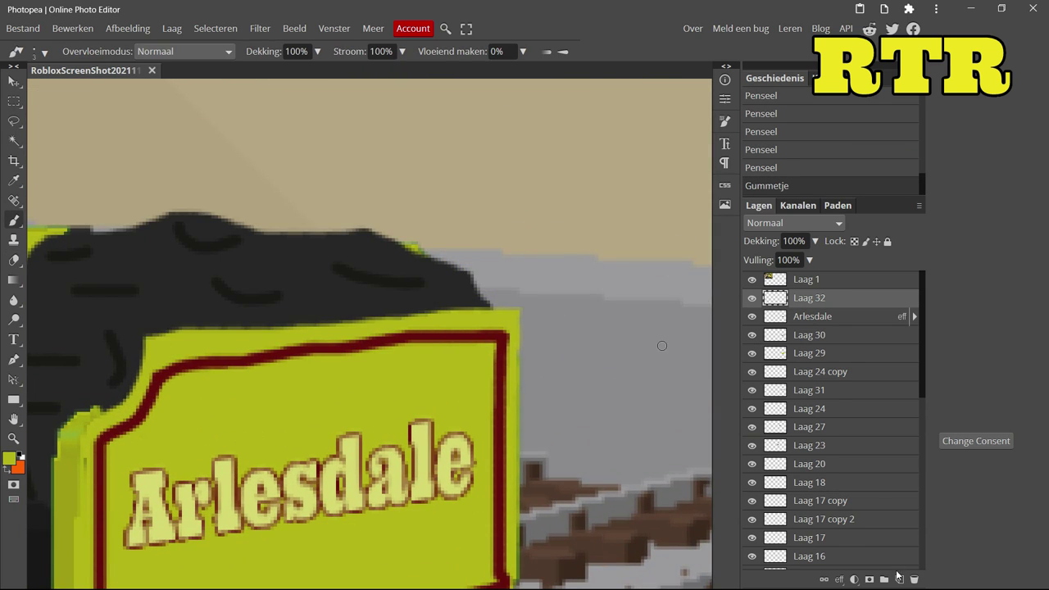
key("ctrl+shift+n")
mouse_move(152, 332)
left_mouse_down()
mouse_move(512, 284)
mouse_move(244, 337)
mouse_move(478, 309)
left_mouse_up()
key("e")
mouse_move(205, 295)
left_mouse_down()
mouse_move(304, 246)
mouse_move(508, 287)
left_mouse_up()
scroll(574, 229, "down", 5)
scroll(607, 238, "up", 5)
Step: Repaint the tender's railing with short uprights and a connecting top rail in a darker olive green
key("b")
left_click(9, 458)
key("Return")
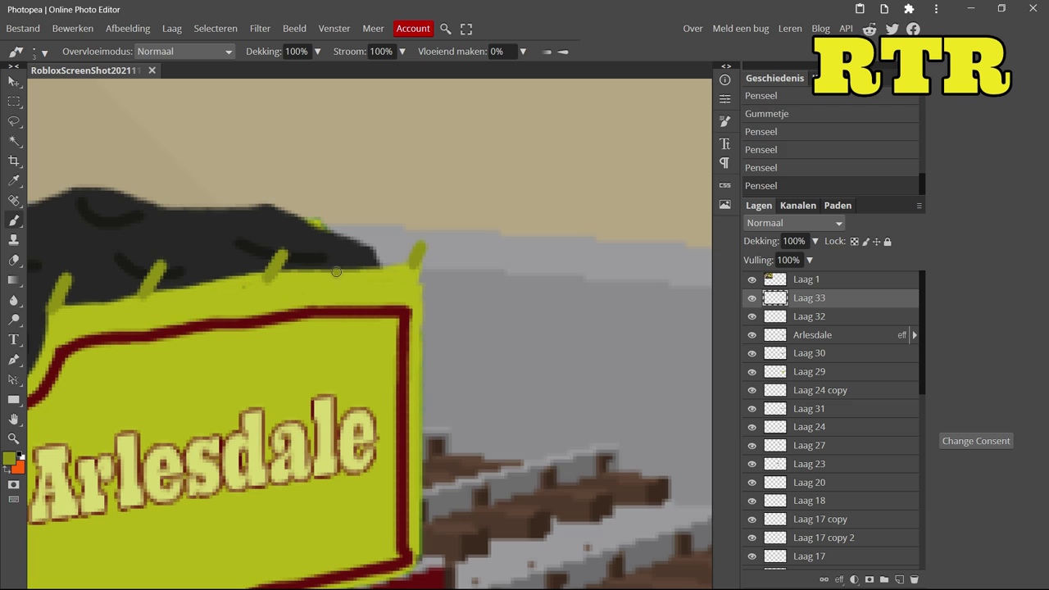
left_click_drag(55, 279, 424, 237)
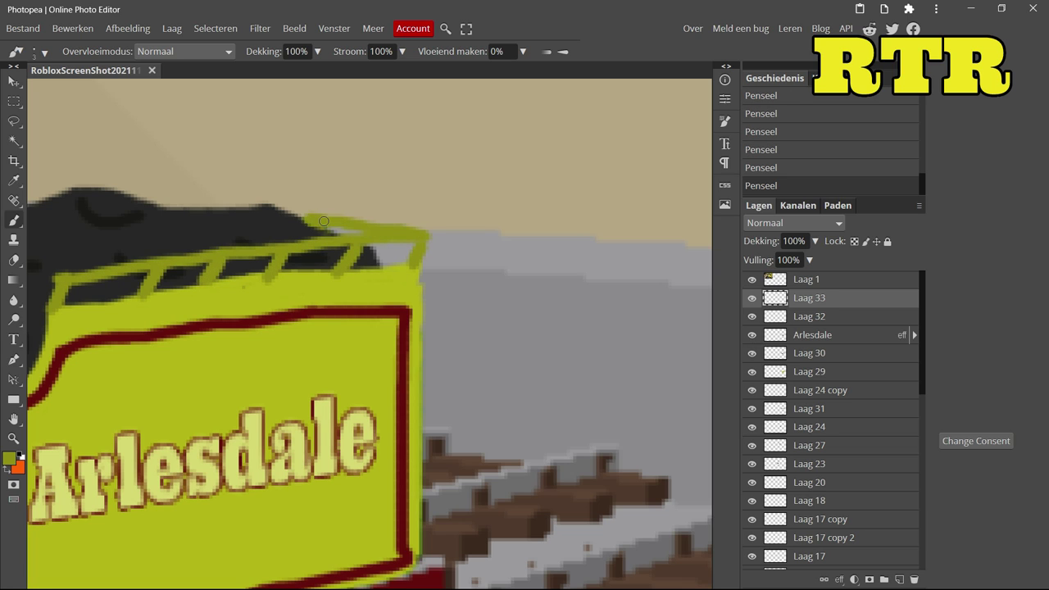
Step: On a new layer, outline and fill the missing end of the bracket beneath the front of the boiler in dark grey
scroll(324, 222, "down", 5)
scroll(164, 205, "up", 6)
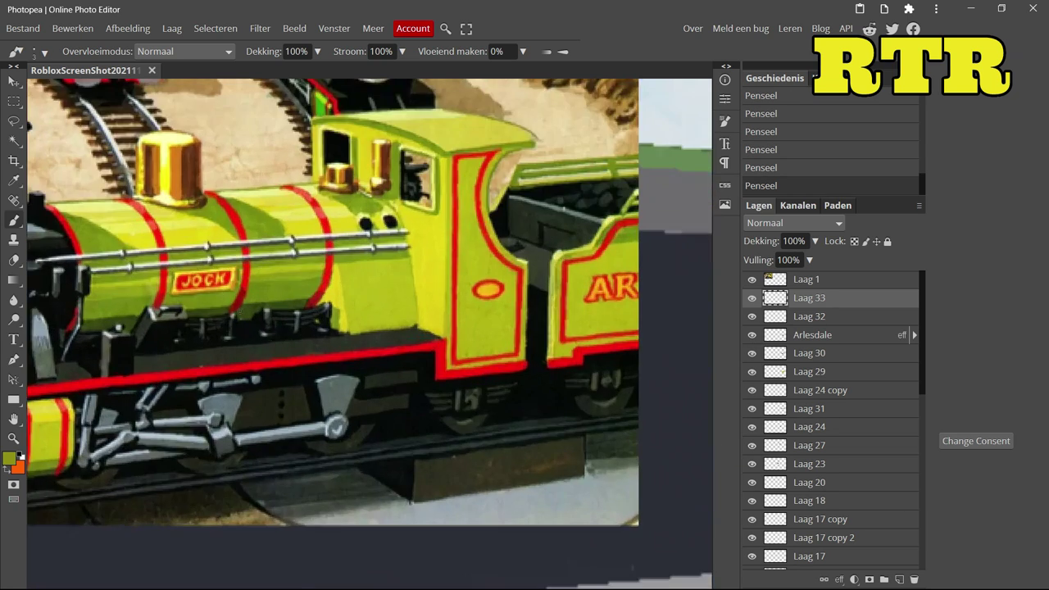
scroll(215, 306, "up", 4)
left_click(9, 457)
key("Return")
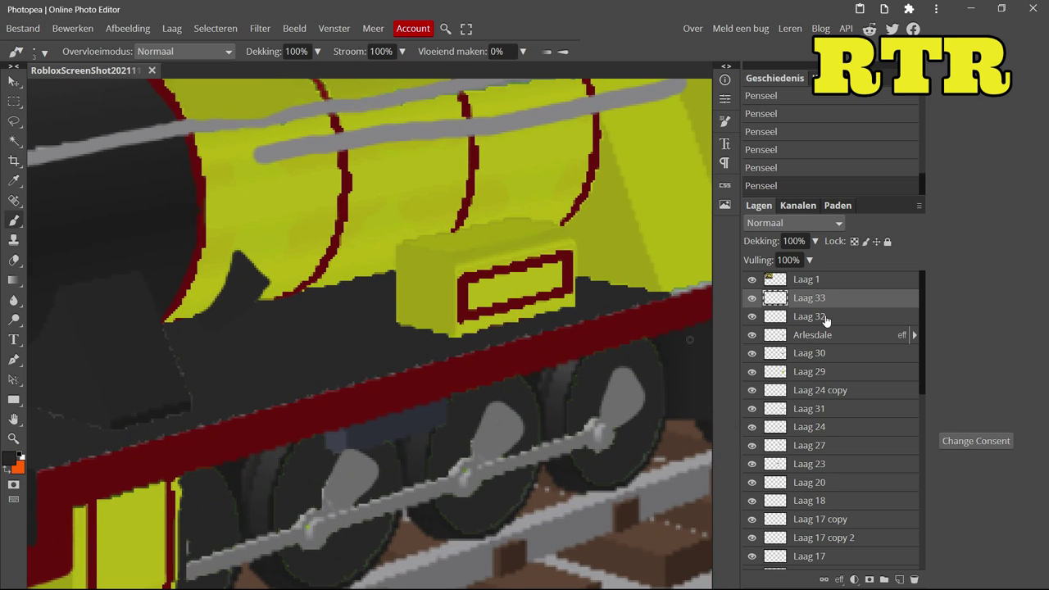
key("ctrl+shift+n")
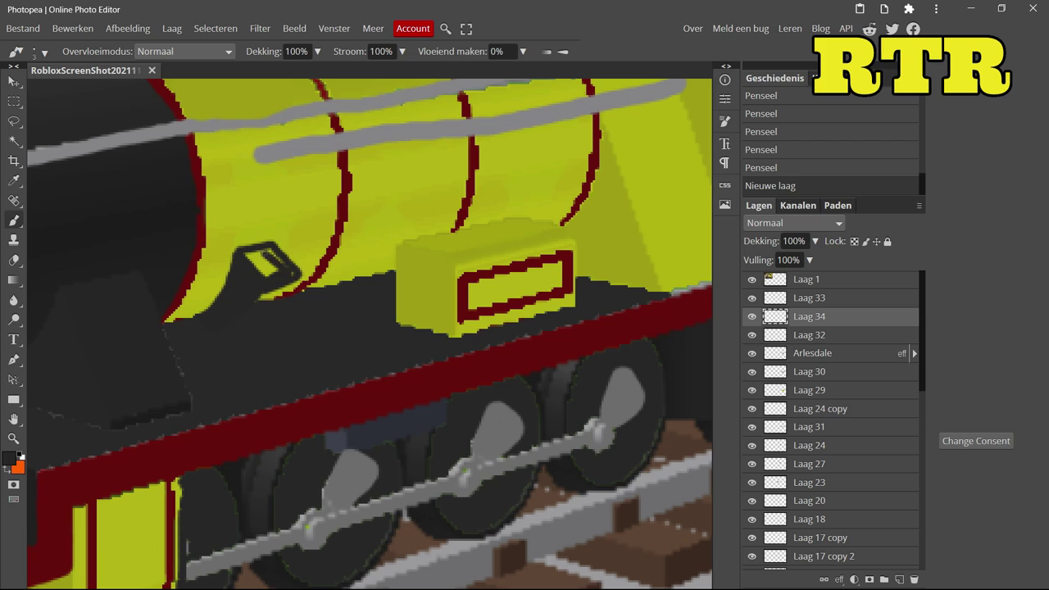
Step: On another new layer, paint darker shading along the underside of the bracket beneath the boiler
left_click(899, 579)
left_click(9, 457)
key("Return")
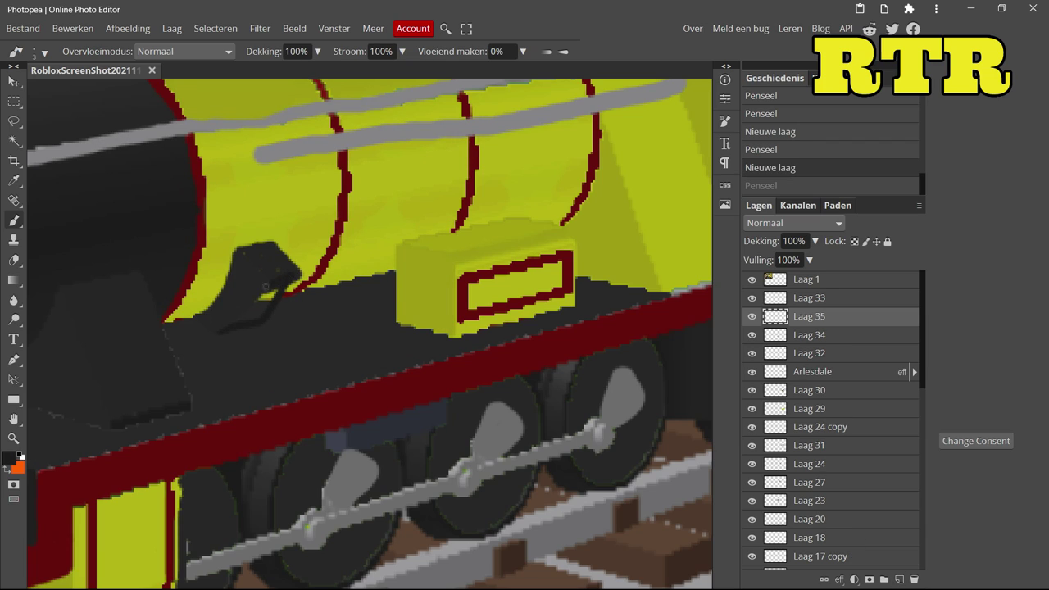
scroll(369, 328, "down", 5)
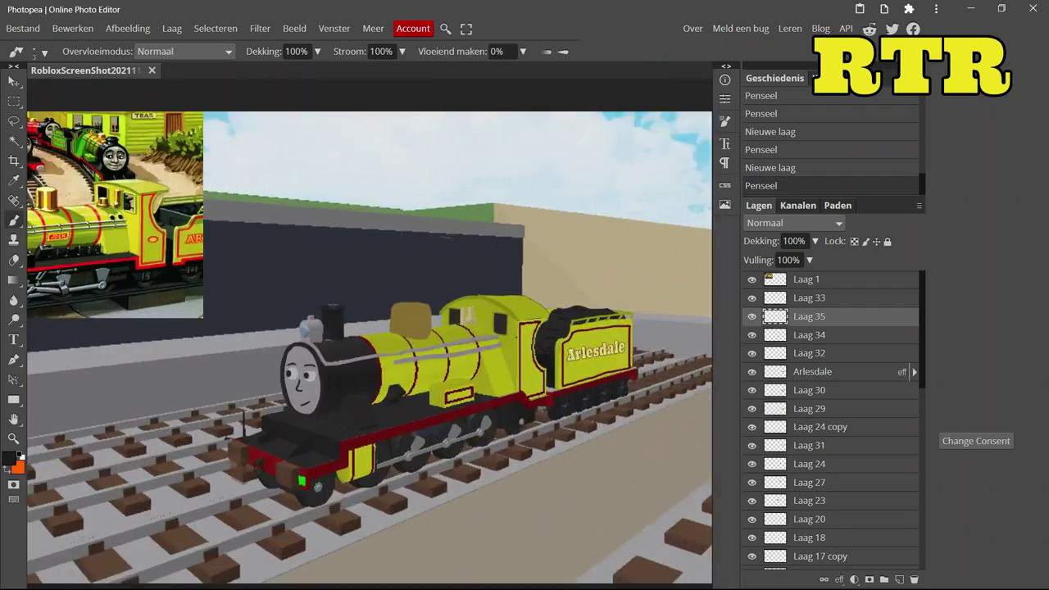
Step: Add two new layers above Laag 33 and paint a dark red oval outline on the cab side
scroll(524, 352, "up", 5)
left_click(10, 457)
left_click(495, 393)
key("Return")
left_click(807, 297)
left_click(898, 579)
left_click(898, 579)
mouse_move(406, 407)
left_mouse_down()
mouse_move(451, 446)
mouse_move(390, 454)
left_mouse_up()
key("ctrl+z")
Step: Fill the oval on the cab side with khaki on Laag 36, beneath its dark red outline
scroll(393, 416, "down", 2)
left_click(9, 457)
left_click(281, 301)
left_click(168, 218)
key("Return")
left_click(808, 316)
scroll(404, 378, "down", 5)
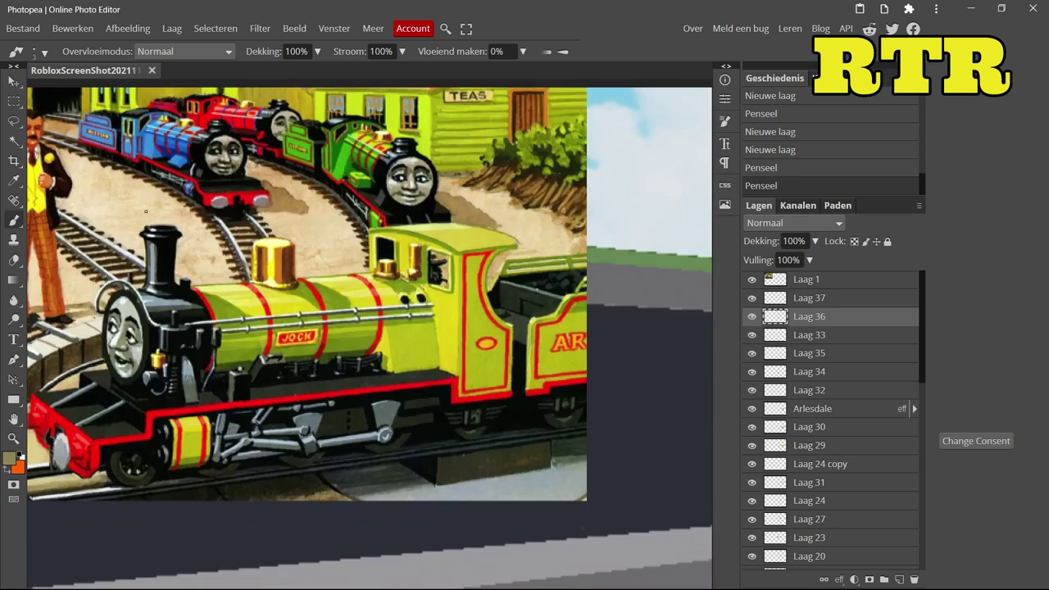
Step: Locate the layer holding the engine's facial features, Laag 16, and erase the nose and mouth
scroll(427, 336, "down", 4)
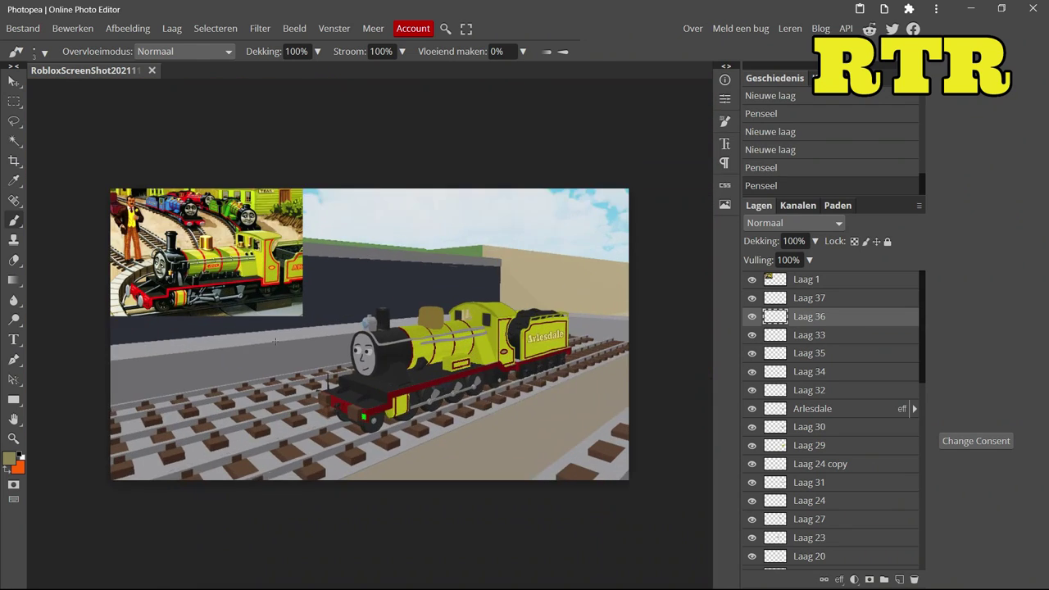
scroll(425, 372, "up", 8)
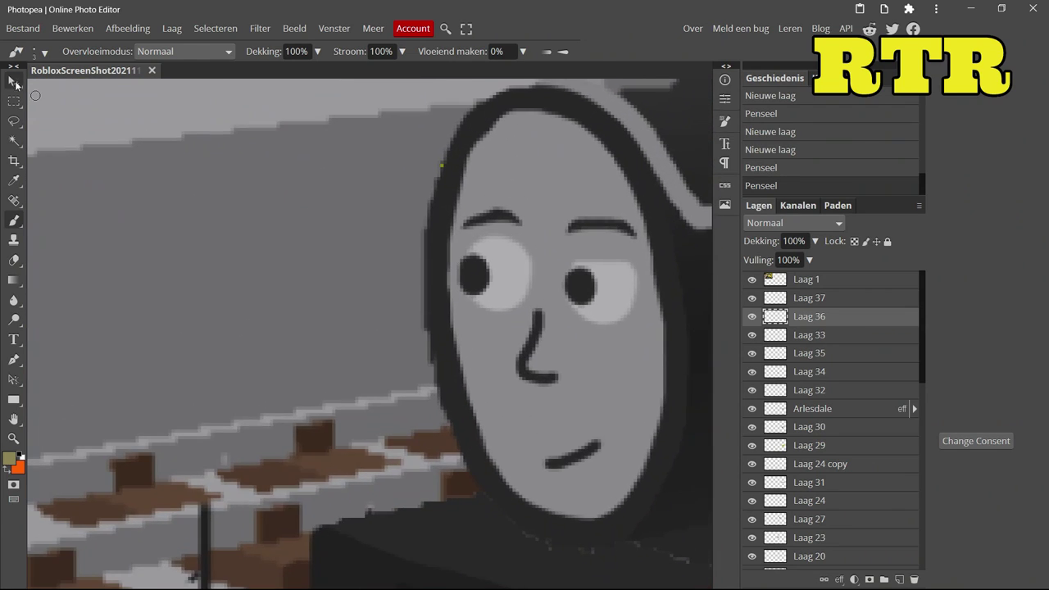
key("v")
scroll(820, 409, "down", 5)
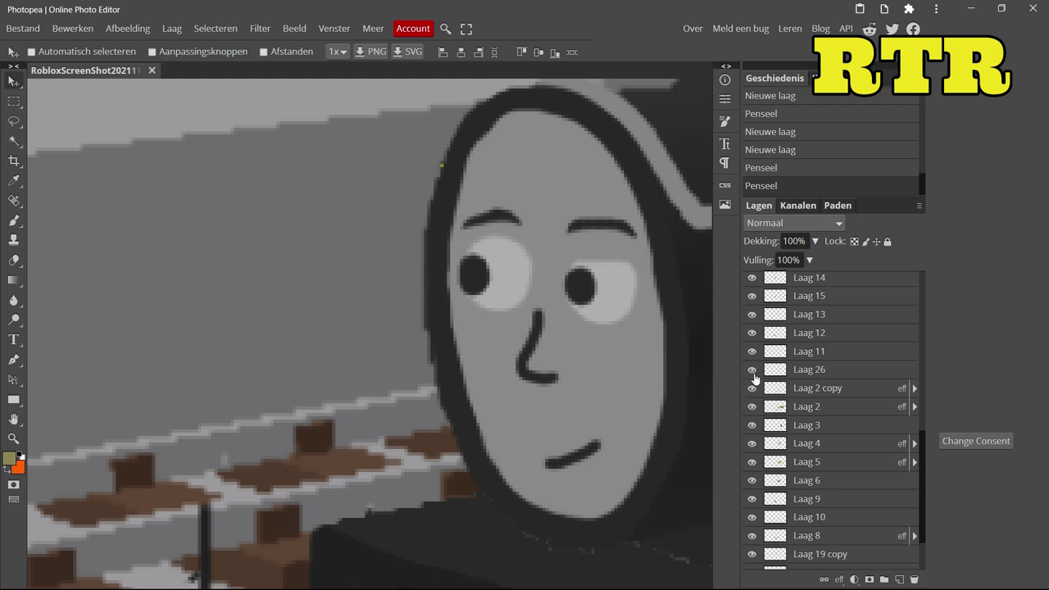
scroll(753, 378, "up", 2)
left_click(751, 372)
left_click(751, 291)
left_click(807, 299)
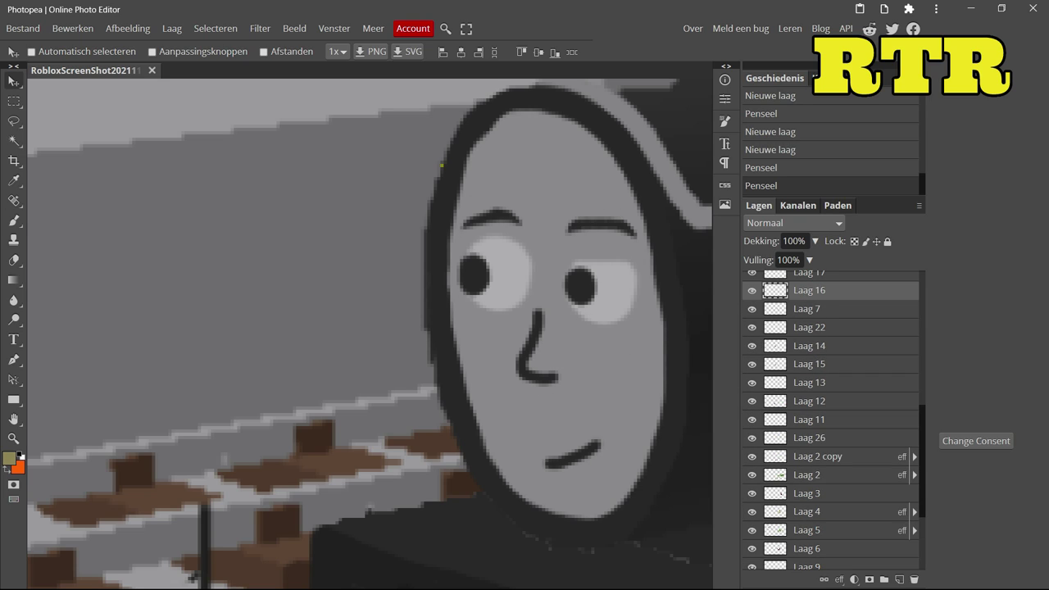
key("e")
left_click_drag(510, 335, 578, 455)
Step: Try to draw a curved nose and a nearly straight mouth on the face with a size 2 brush
key("b")
left_click(37, 50)
left_click(544, 302)
left_click_drag(543, 302, 551, 394)
scroll(550, 393, "down", 2)
left_click_drag(537, 349, 565, 369)
key("ctrl+z")
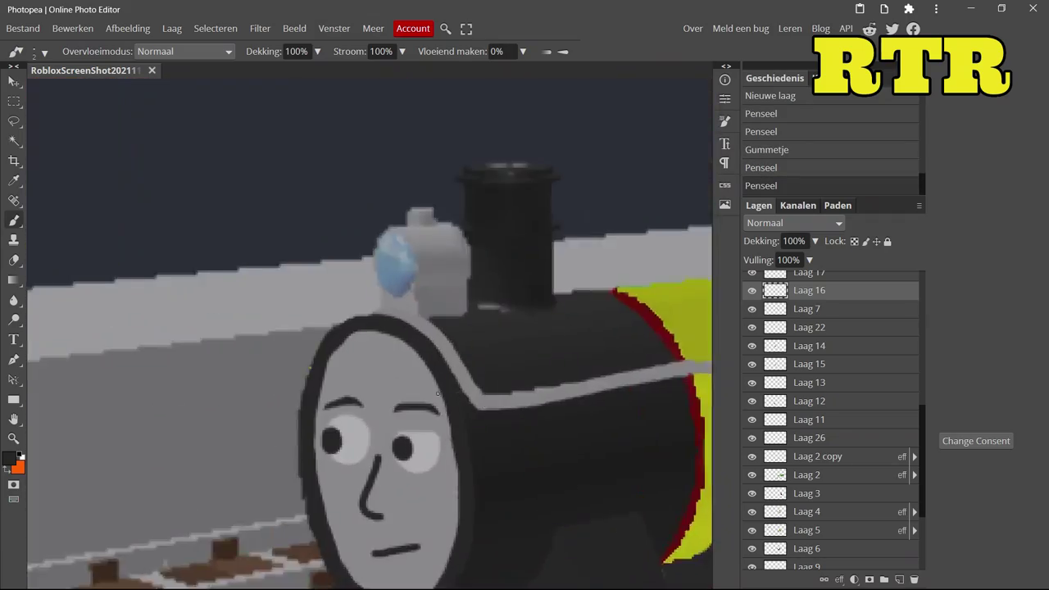
left_click(762, 131)
left_click(775, 148)
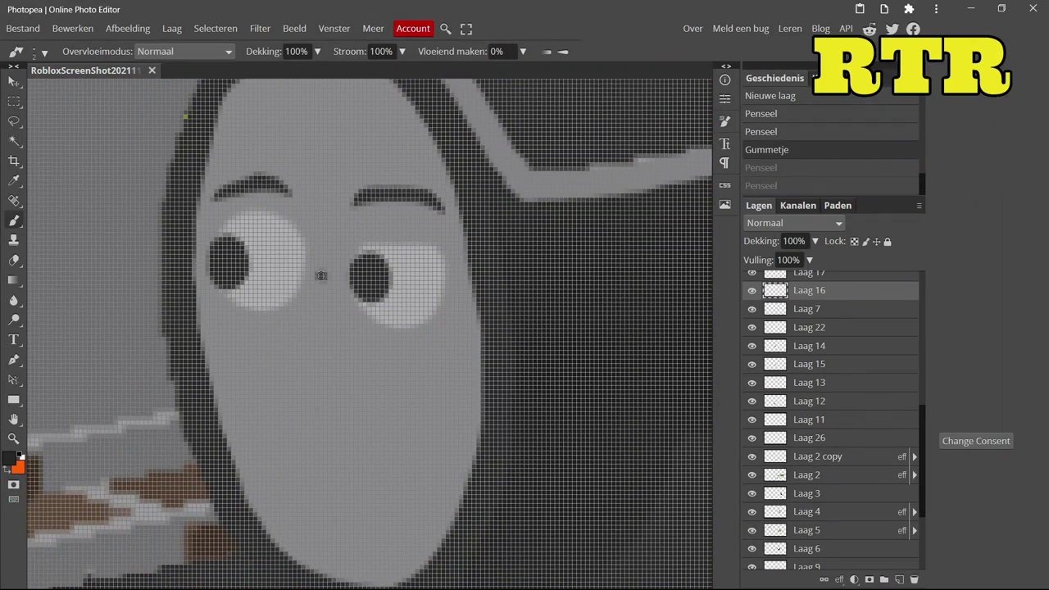
Step: Draw an angular nose and a slightly rising mouth on the face in dark grey on Laag 16
left_click(760, 186)
key("ctrl+z")
key("ctrl+shift+z")
key("ctrl+z")
key("ctrl+shift+z")
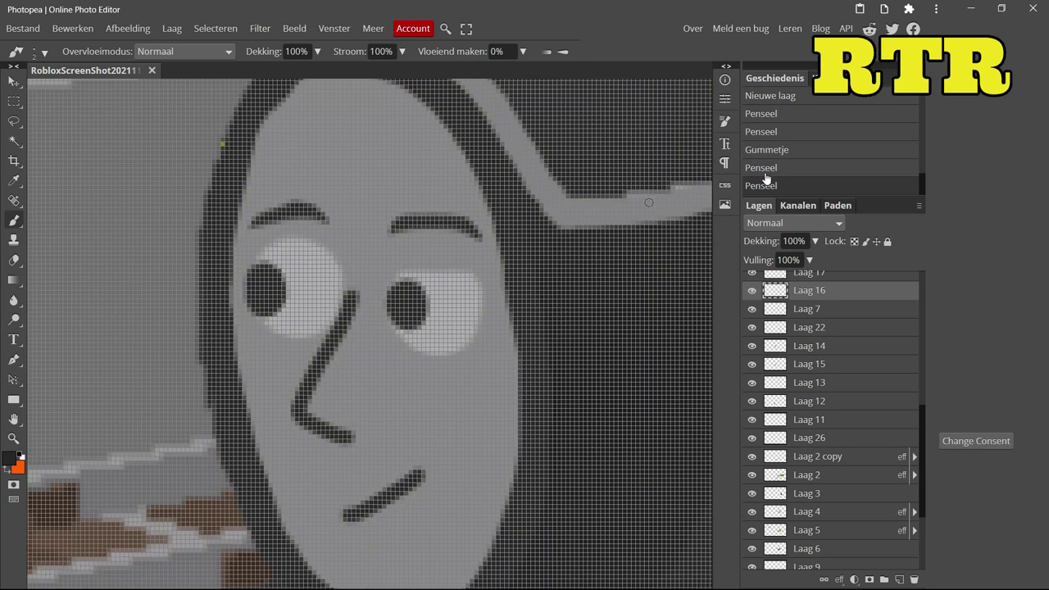
left_click_drag(345, 501, 427, 490)
Step: Erase stray parts of Laag 17 copy 2
scroll(752, 314, "up", 3)
left_click(824, 390)
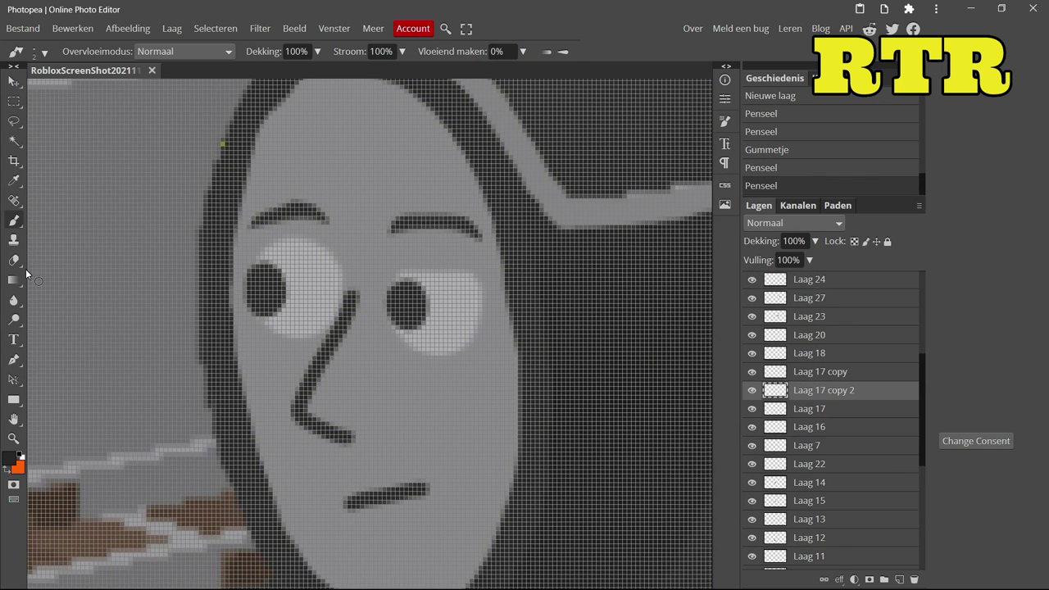
key("e")
key("ctrl+0")
scroll(408, 310, "up", 2)
key("ctrl+0")
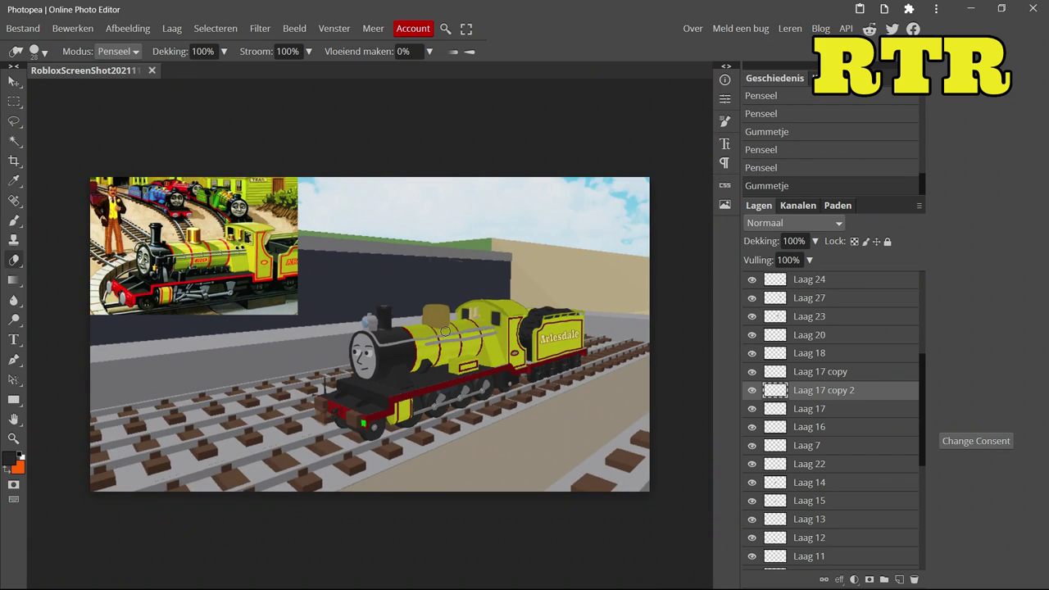
Step: On a new layer, extend two dark red boiler bands down over the box on the running plate
scroll(211, 245, "up", 6)
key("b")
left_click(329, 298)
left_click(359, 318)
scroll(831, 299, "up", 5)
left_click(831, 297)
left_click(899, 580)
left_click_drag(464, 367, 416, 403)
Step: Paint over the top of the box between the bands in yellow-green sampled from the engine, using a size 9 brush
left_click(219, 430, "alt")
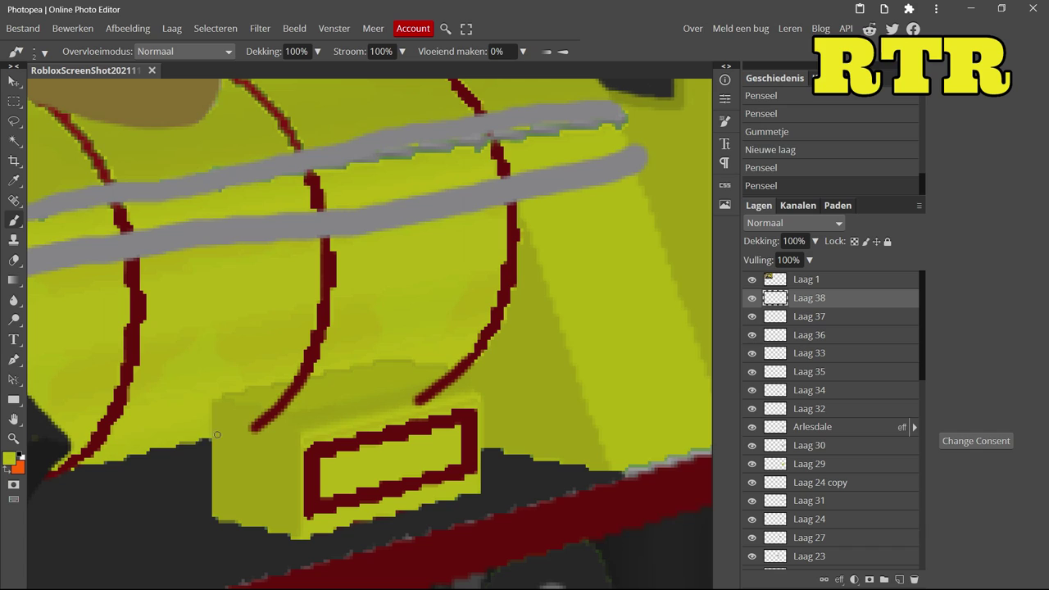
left_click(34, 51)
left_click_drag(123, 75, 151, 75)
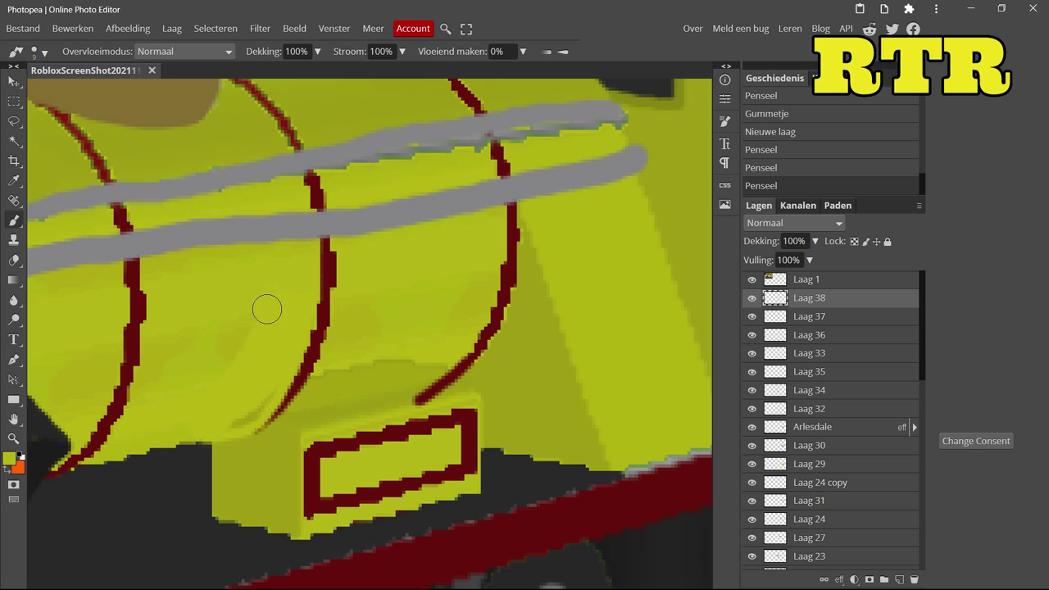
mouse_move(420, 383)
left_mouse_down()
mouse_move(323, 382)
mouse_move(365, 321)
left_mouse_up()
left_click_drag(459, 316, 506, 260)
left_click(770, 167)
left_click_drag(360, 324, 365, 287)
Step: Cover the rest of the box with the running plate's dark grey, enlarging the brush to size 15
left_click(33, 51)
left_click_drag(131, 88, 100, 88)
left_click(9, 458)
left_click(212, 461)
key("Return")
left_click_drag(393, 504, 241, 533)
left_click_drag(352, 520, 216, 465)
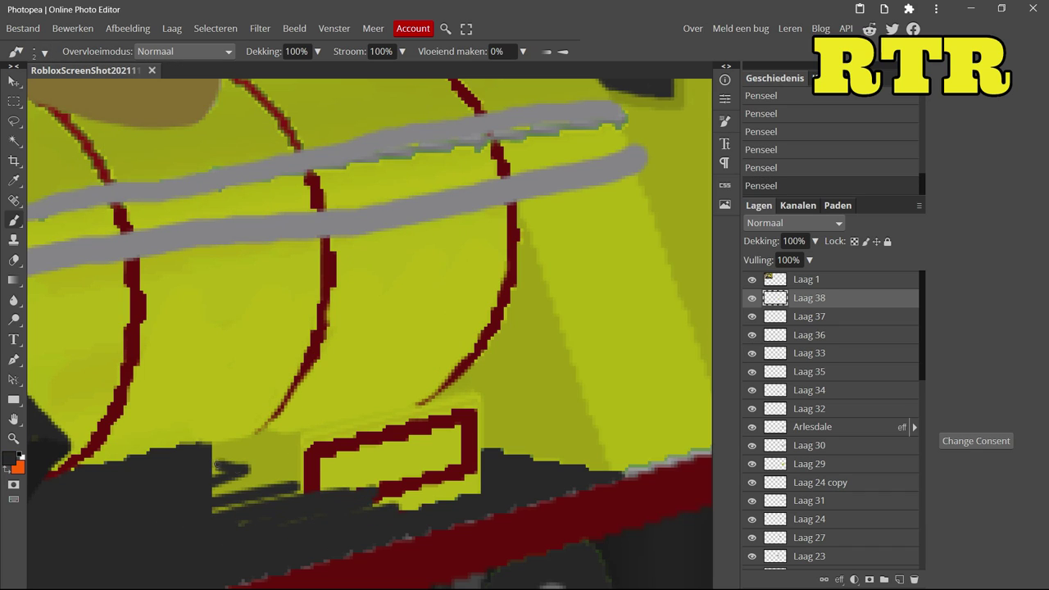
key("ctrl+z")
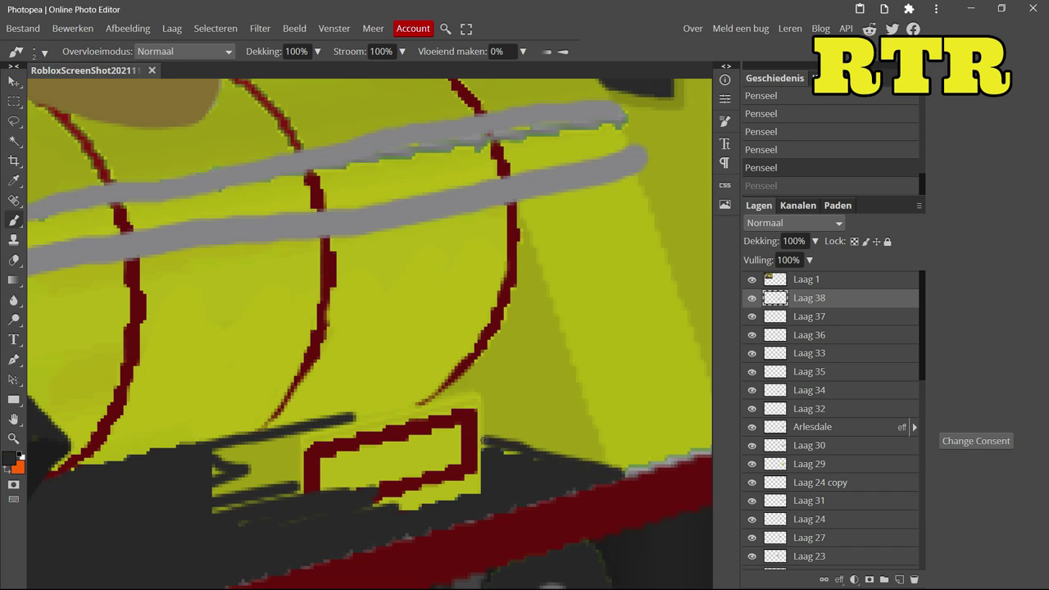
left_click(34, 51)
left_click_drag(102, 88, 135, 88)
mouse_move(459, 426)
left_mouse_down()
mouse_move(369, 492)
mouse_move(80, 476)
left_mouse_up()
Step: On a new layer beneath Laag 38, touch up the lower firebox side in olive green
left_click(899, 579)
left_click(417, 468)
scroll(417, 467, "down", 8)
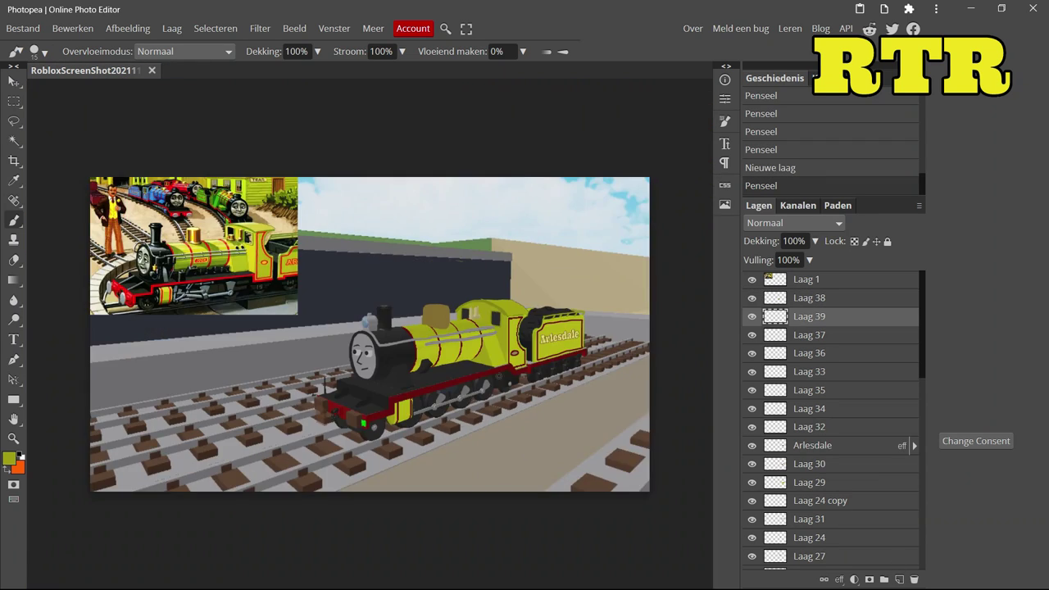
Step: On Laag 38, smooth the boiler's lower edge with sampled yellow-green and a size 2 brush
scroll(433, 350, "up", 4)
left_click(433, 349, "alt")
scroll(434, 349, "up", 4)
left_click(884, 300)
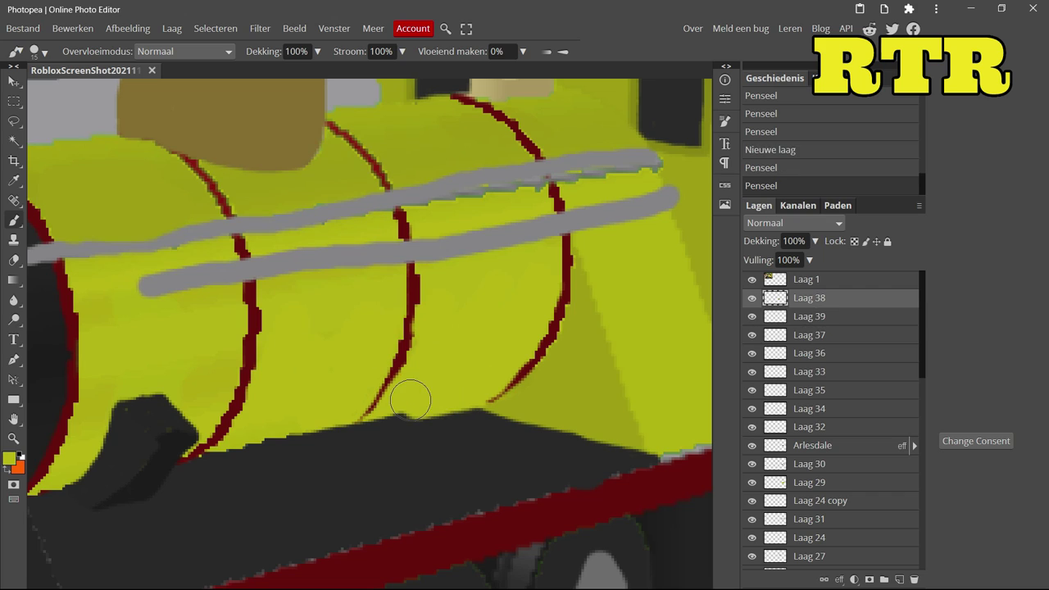
left_click(51, 54)
left_click(758, 167)
left_click(34, 51)
left_click_drag(135, 88, 110, 88)
mouse_move(381, 416)
left_mouse_down()
mouse_move(437, 409)
mouse_move(269, 436)
left_mouse_up()
scroll(447, 424, "down", 1)
Step: On a new layer, paint short near-black uprights where the boiler and firebox meet the running plate
key("ctrl+shift+n")
left_click(455, 434, "alt")
left_click_drag(456, 410, 455, 446)
left_click_drag(508, 398, 507, 434)
scroll(369, 327, "down", 2)
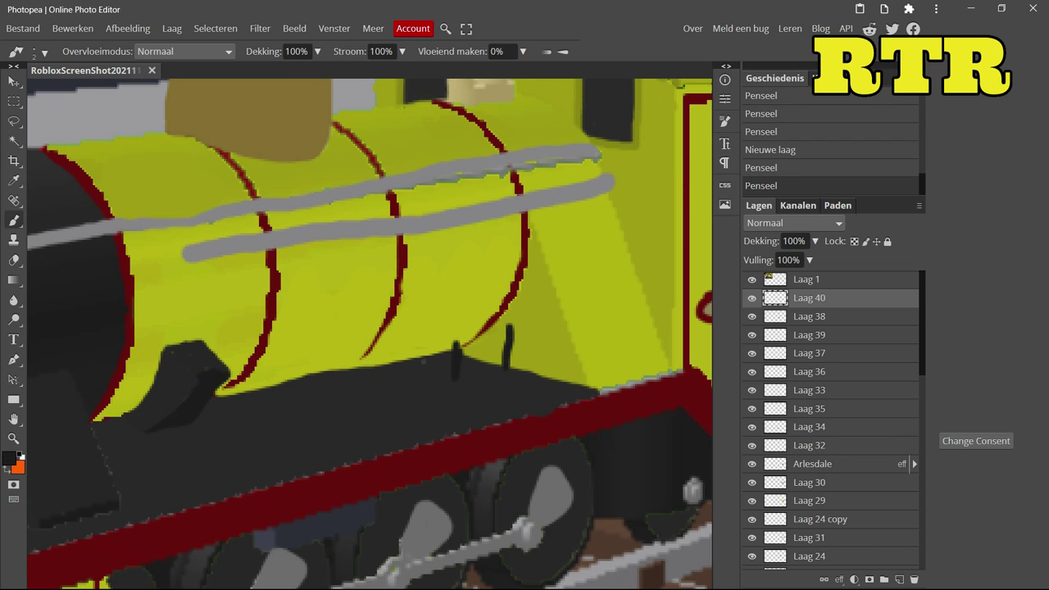
Step: Try to join the uprights below the boiler with curved near-black bars and extra uprights
scroll(357, 391, "up", 3)
mouse_move(385, 409)
left_mouse_down()
mouse_move(467, 406)
mouse_move(514, 380)
left_mouse_up()
key("ctrl+z")
left_click_drag(606, 328, 622, 283)
scroll(354, 410, "down", 3)
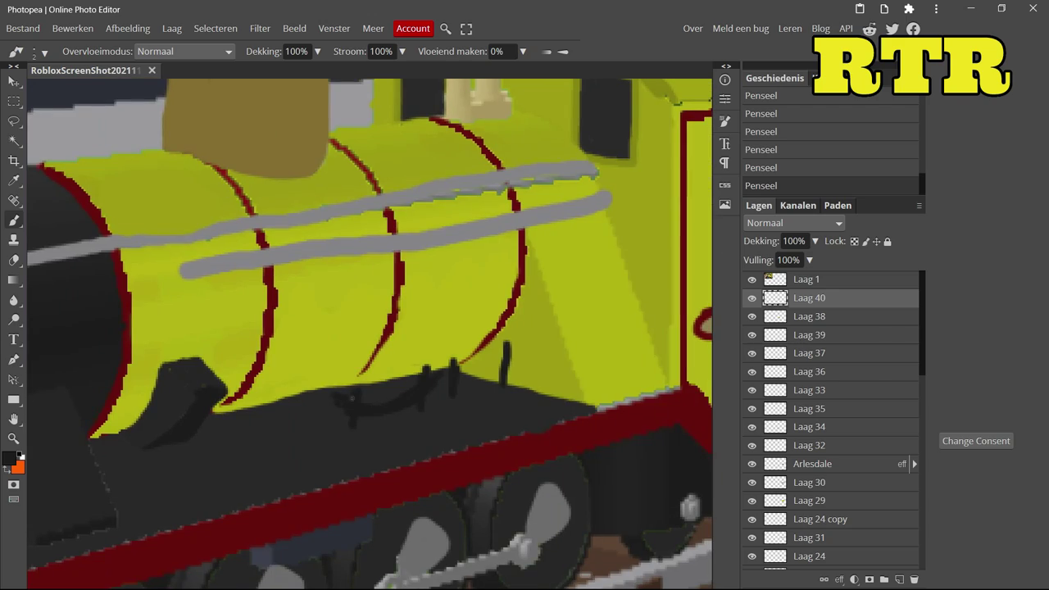
scroll(602, 299, "down", 5)
scroll(602, 299, "up", 6)
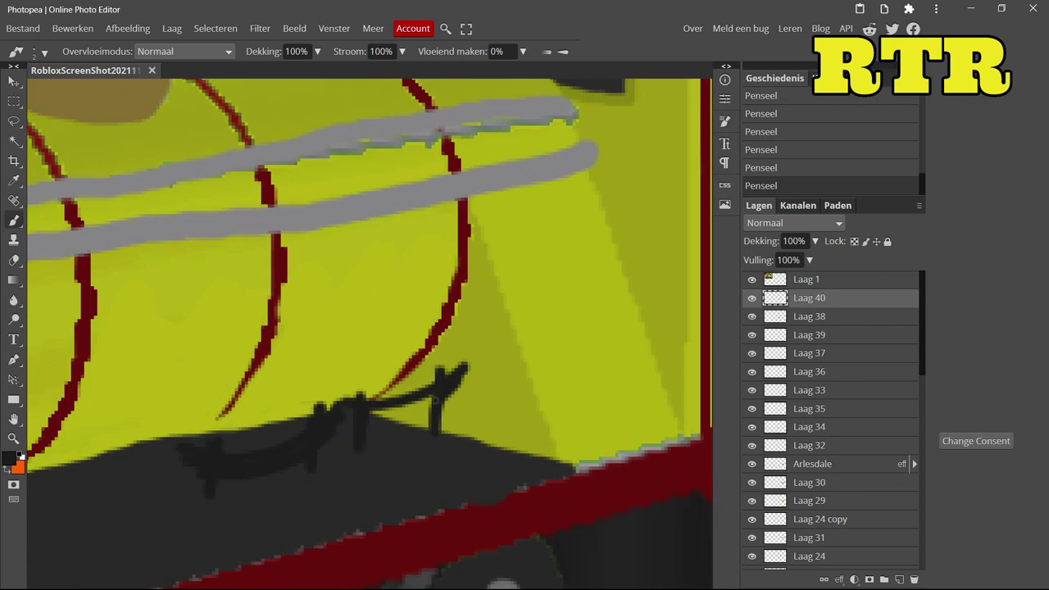
Step: Paint a small near-black box on the running plate just below the boiler bracket
scroll(380, 421, "down", 4)
scroll(379, 421, "up", 6)
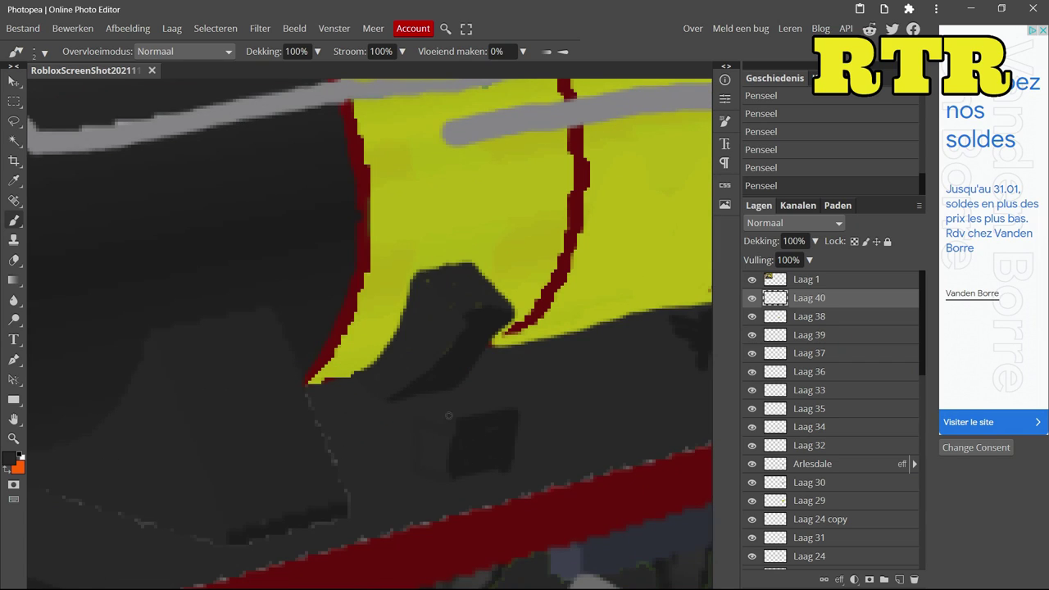
scroll(508, 413, "down", 3)
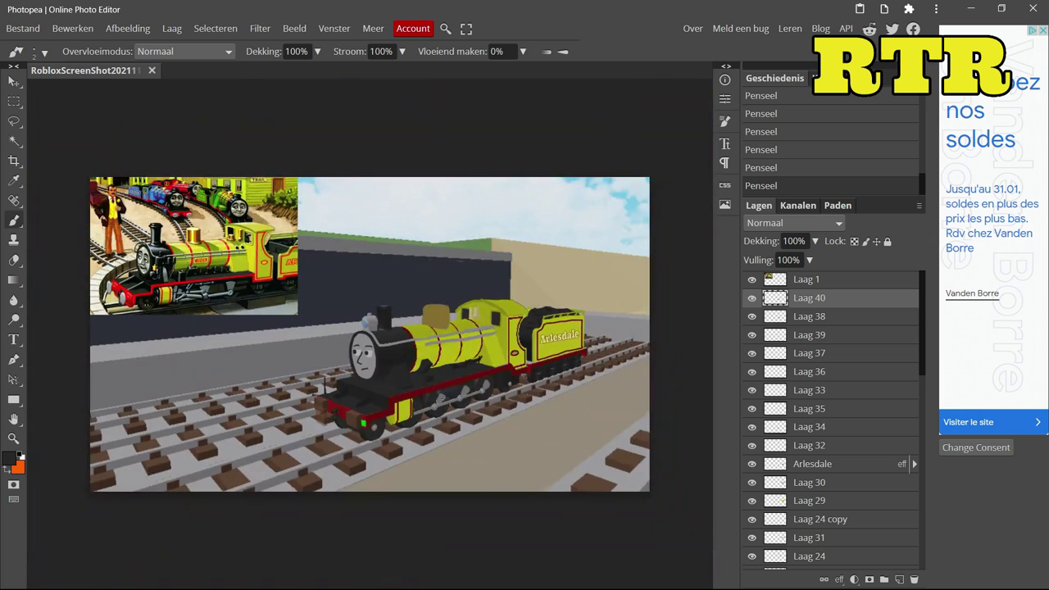
Step: Erase the near-black uprights and curved bars along the boiler's lower edge on Laag 40
scroll(67, 282, "down", 1)
scroll(67, 282, "up", 6)
key("e")
left_click_drag(262, 405, 538, 352)
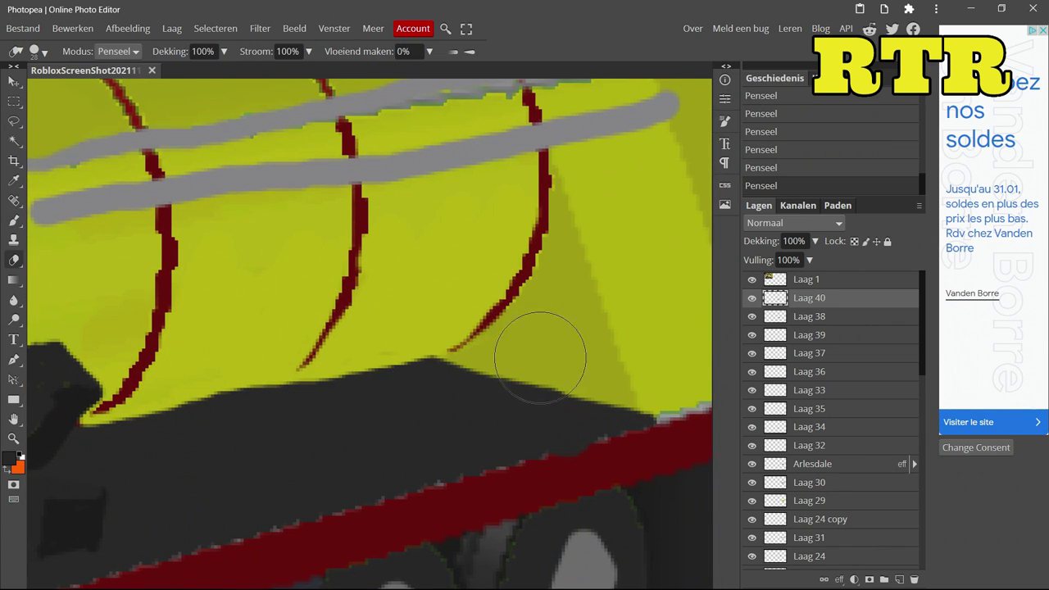
Step: Paint a near-black curved leaf spring with short legs where the boiler meets the firebox
key("b")
scroll(525, 239, "down", 3)
key("ctrl+z")
key("ctrl+z")
key("ctrl+shift+z")
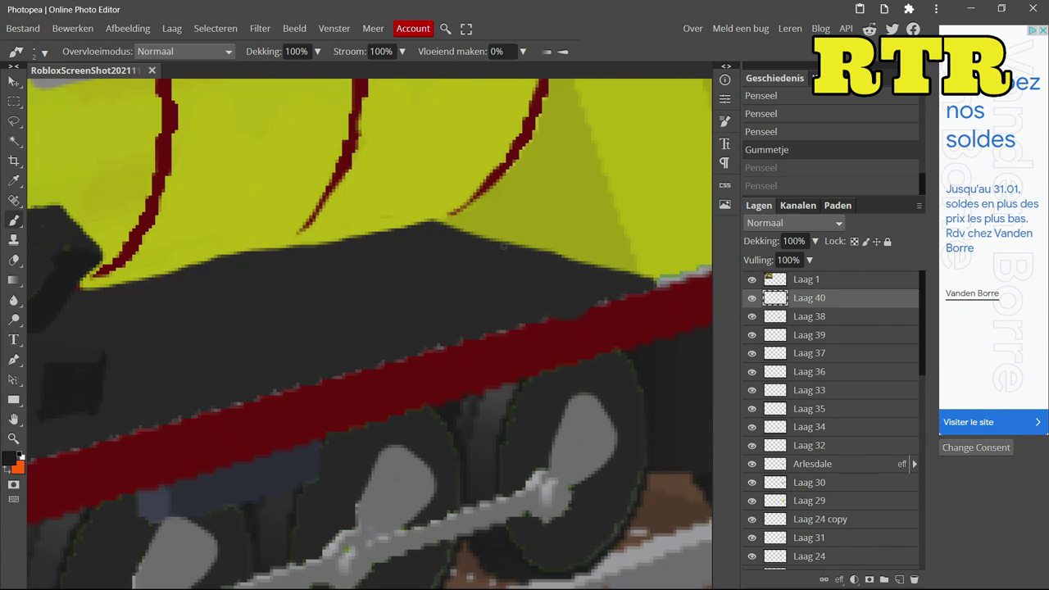
left_click_drag(529, 218, 529, 259)
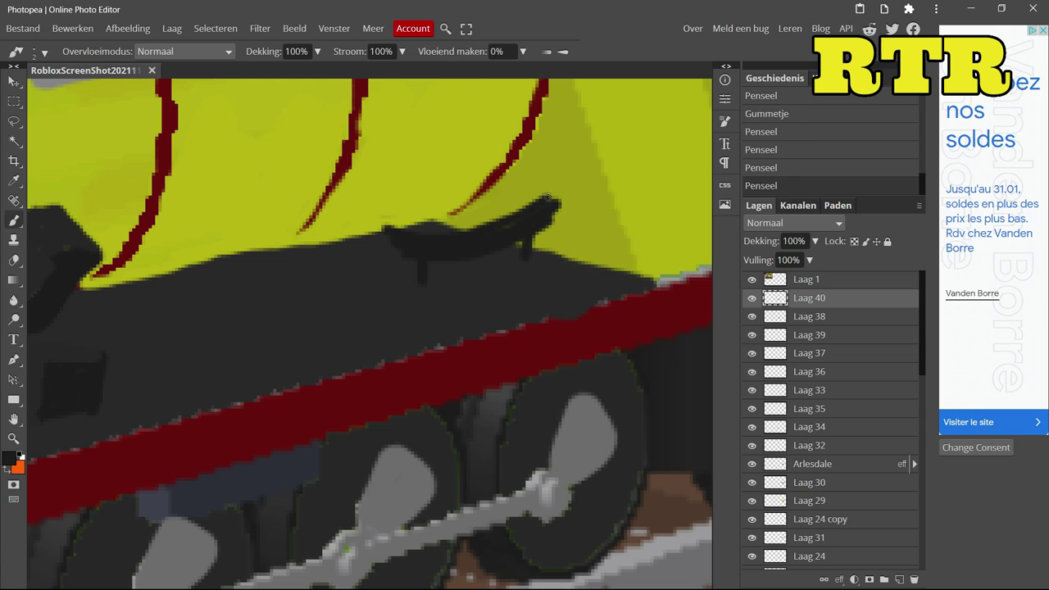
Step: Duplicate Laag 40 and place the copy along the running plate, erasing its surplus parts
right_click(809, 297)
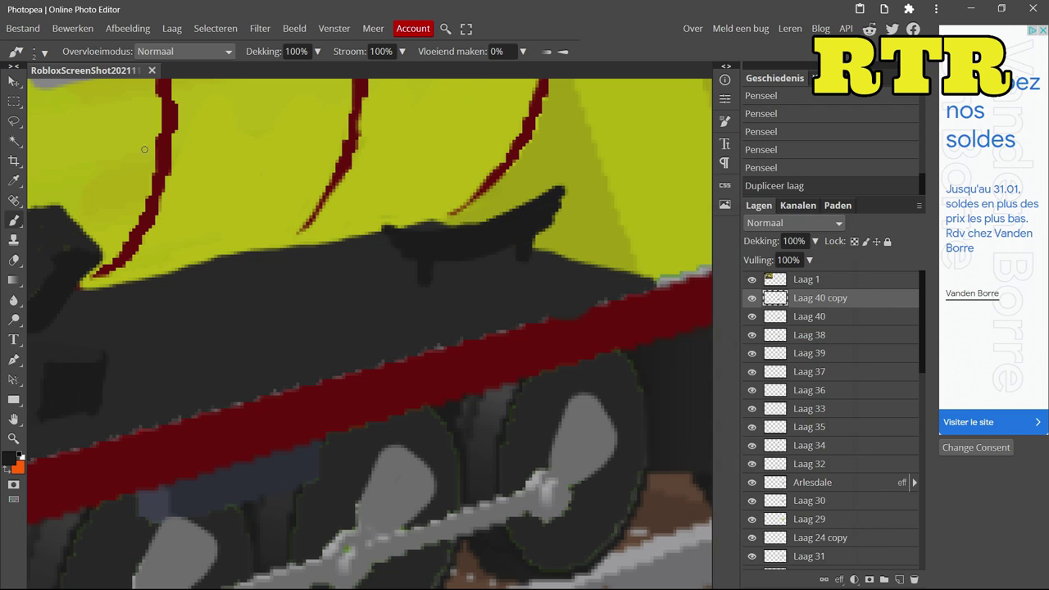
left_click(726, 270)
key("v")
left_click_drag(257, 286, 259, 287)
key("ctrl+0")
key("e")
left_click(14, 83)
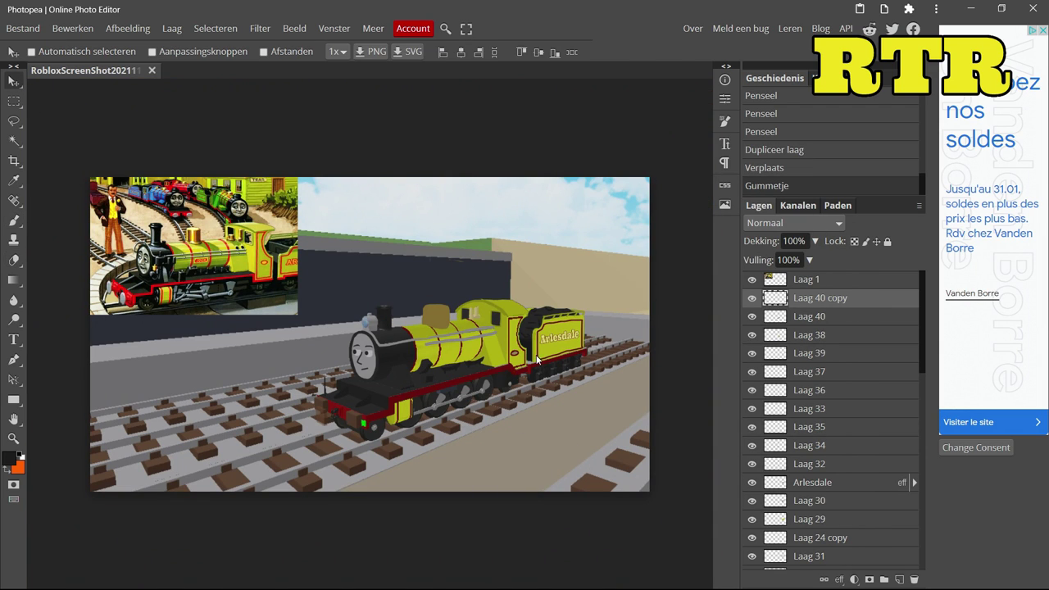
Step: On a new layer, paint a dark red triangular outline below the cab, joined to the red frame, with a size 3 brush
scroll(537, 361, "up", 10)
left_click(10, 459)
left_click(361, 322)
key("b")
left_click(899, 579)
right_click(199, 192)
scroll(213, 336, "up", 3)
left_click_drag(217, 344, 217, 525)
left_click_drag(278, 316, 357, 446)
left_click_drag(311, 360, 340, 393)
scroll(344, 393, "down", 3)
Step: Fill the gap inside the dark red outline below the cab and undo the stray last stroke
left_click(9, 459)
left_click(363, 321)
left_click_drag(562, 245, 648, 226)
scroll(522, 327, "down", 2)
key("ctrl+z")
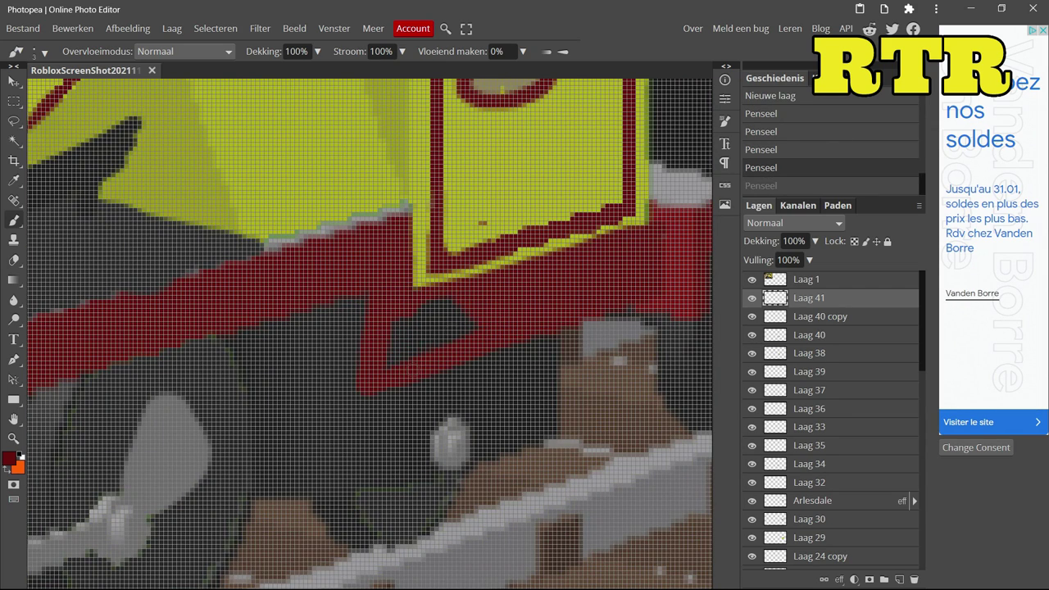
left_click(418, 334)
Step: Erase the stray yellow remnants over the dark wall behind the engine on Laag 5 with a large soft eraser
scroll(418, 334, "down", 5)
key("v")
scroll(824, 377, "down", 5)
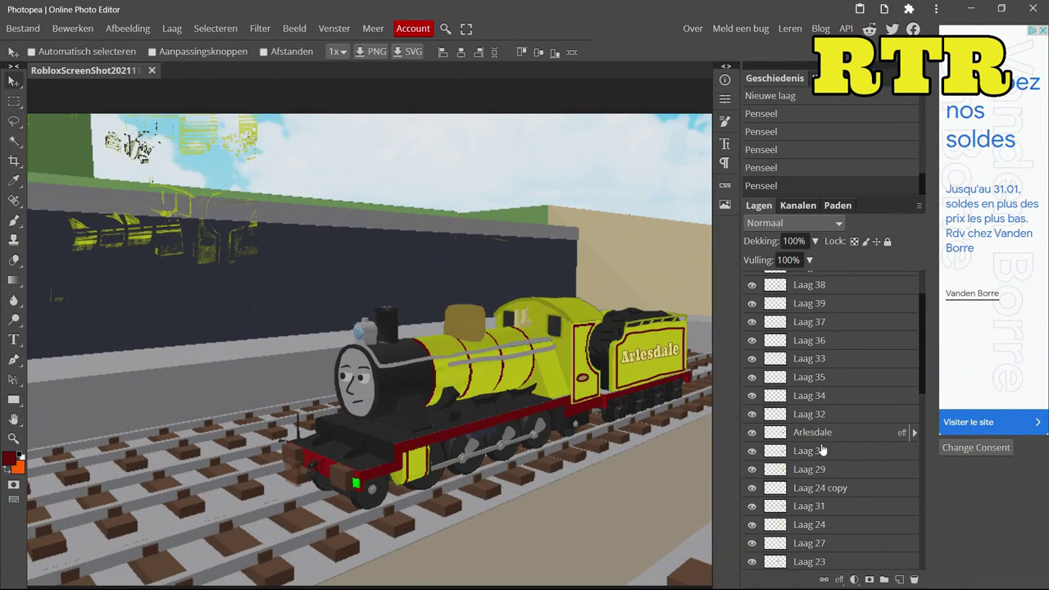
key("e")
scroll(369, 336, "down", 2)
left_click(562, 418)
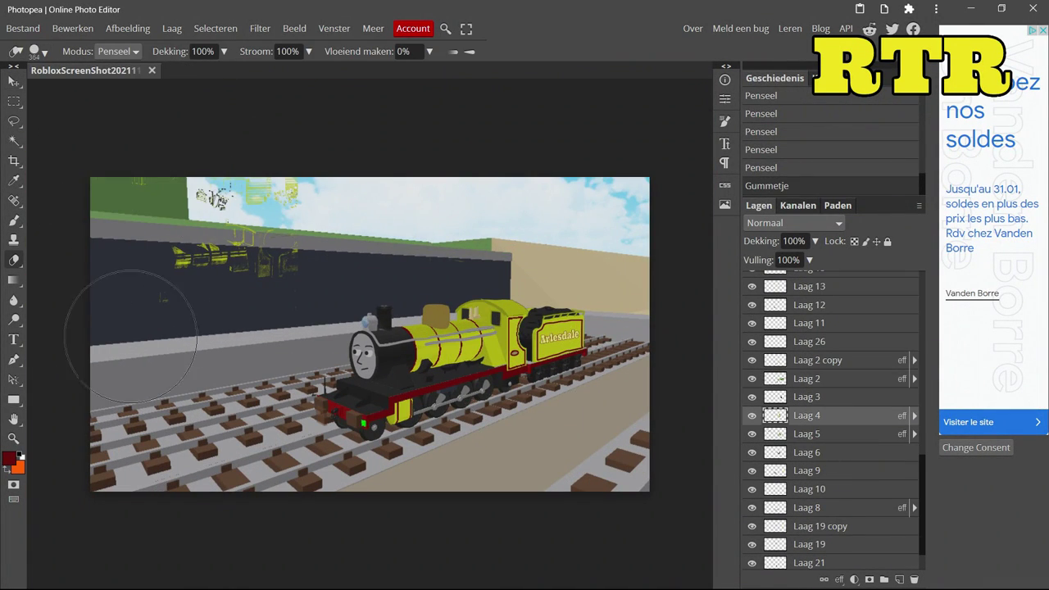
left_click(807, 434)
left_click_drag(172, 254, 278, 267)
Step: Erase the stray marks left in the background sky, working through Laag 4, Laag 2, Laag 8 and Laag 2 copy
left_click(807, 415)
left_click_drag(246, 193, 295, 196)
left_click(807, 378)
left_click(807, 507)
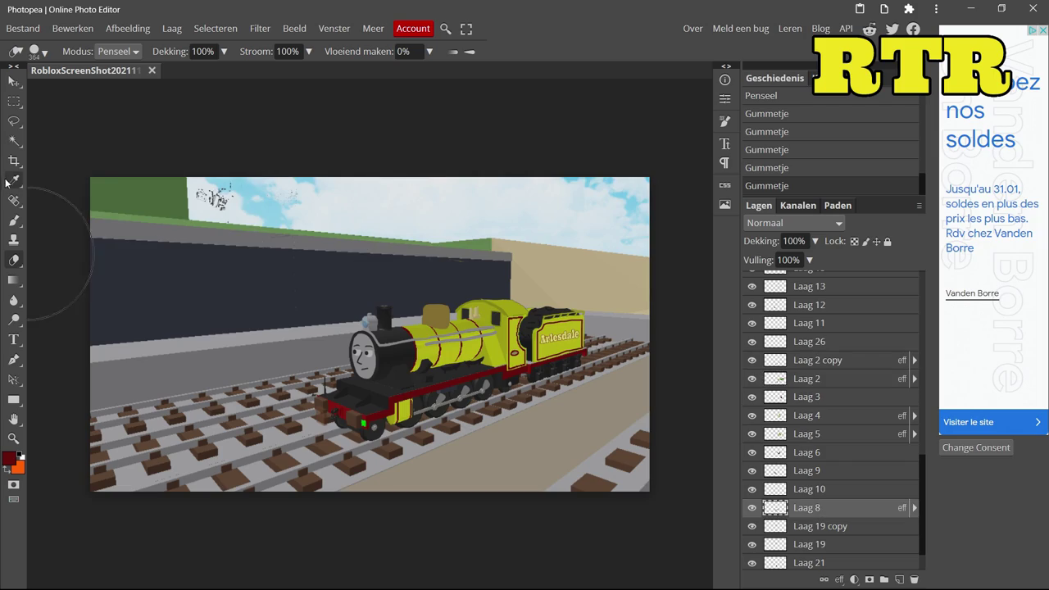
left_click(817, 360)
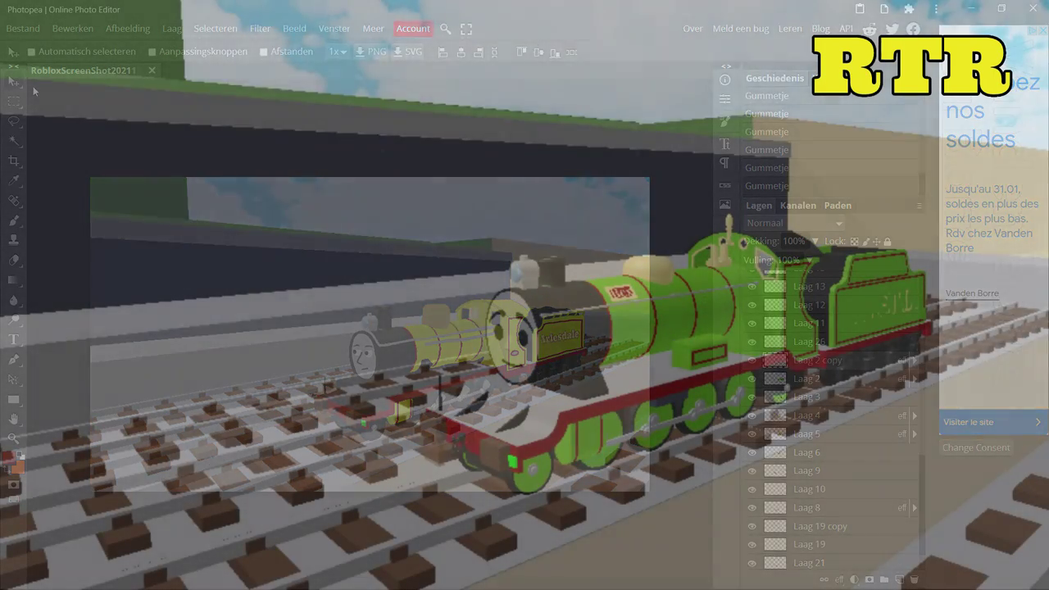